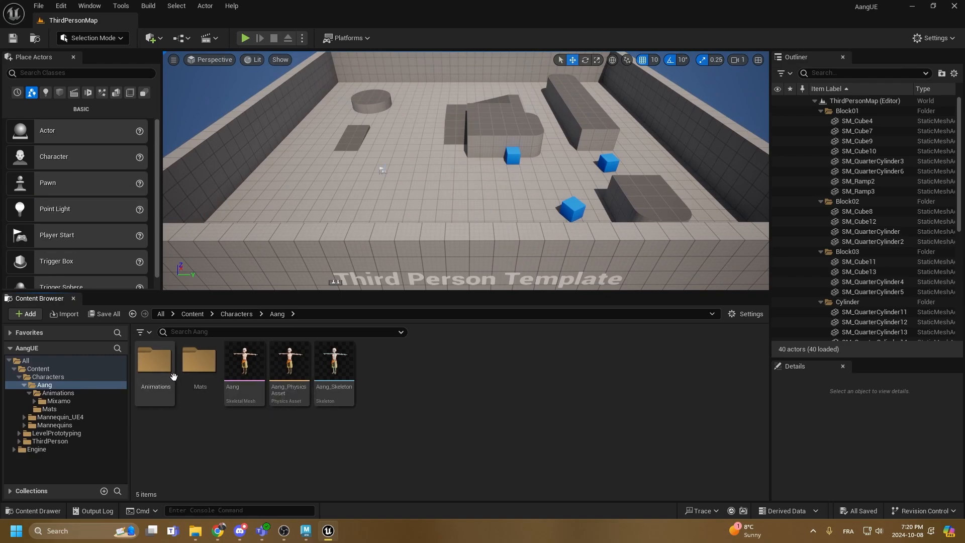
Look through the Mixamo animation assets under Aang's Animations folder and return to the Aang folder
double_click(161, 375)
double_click(166, 372)
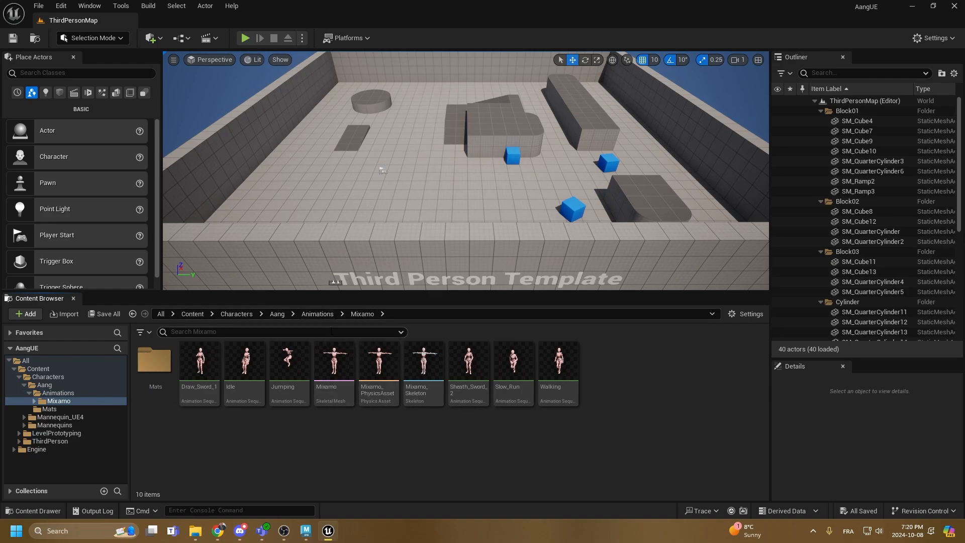
click(315, 314)
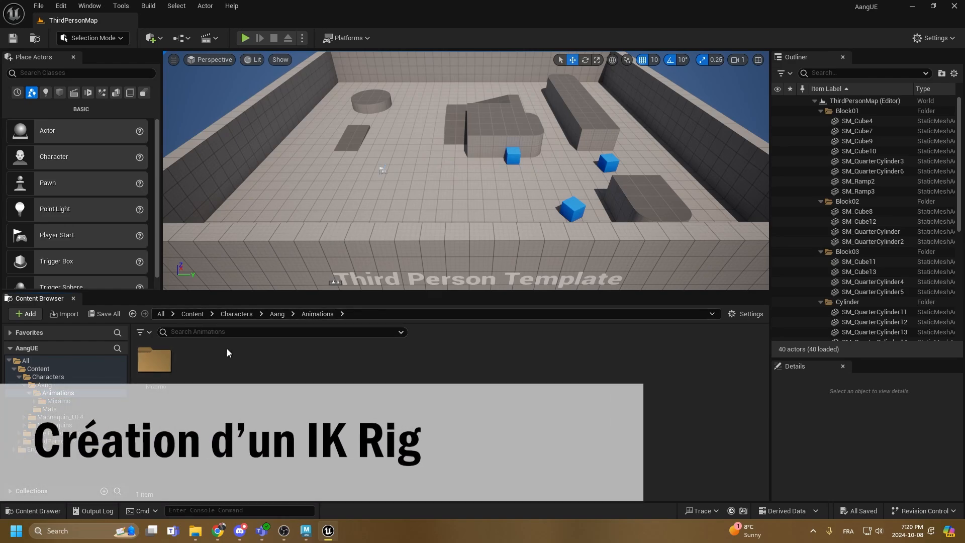
click(285, 315)
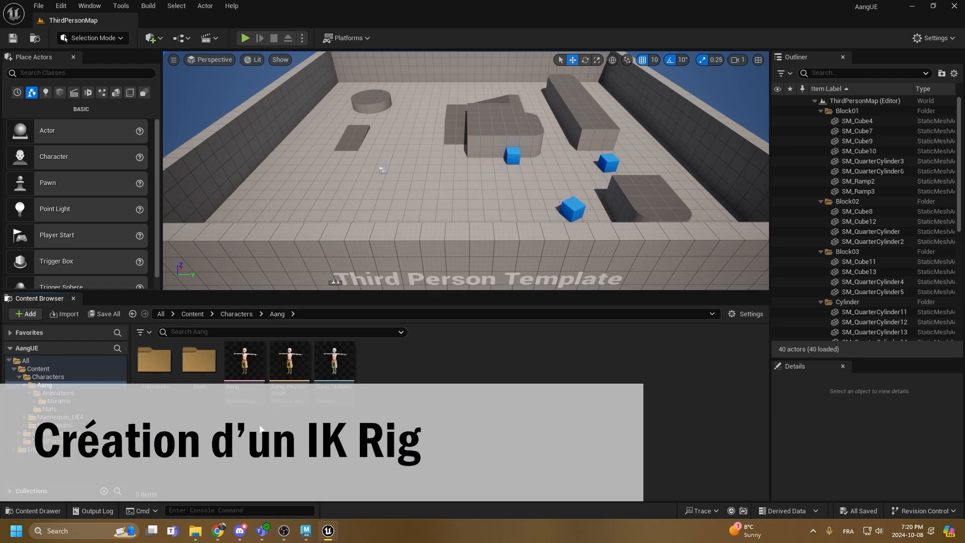
click(245, 398)
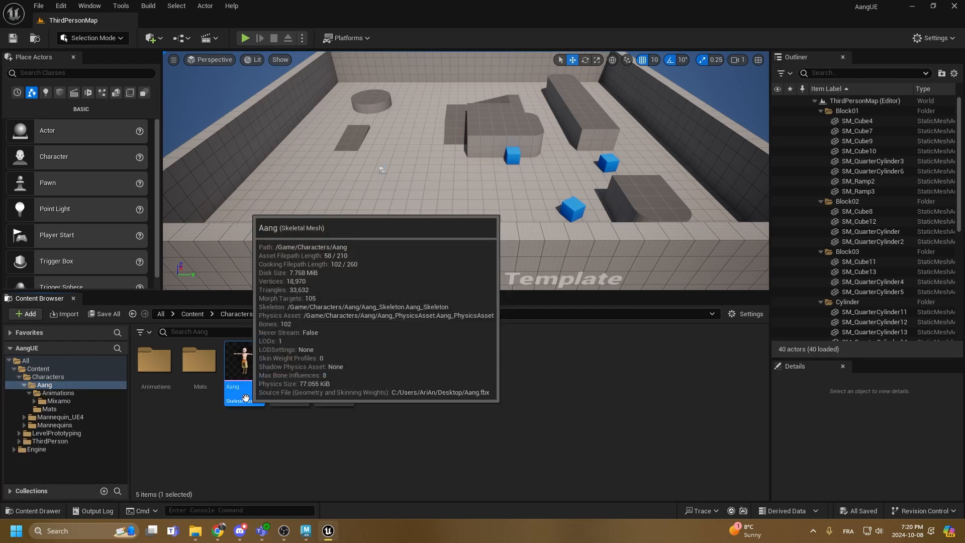
right_click(241, 366)
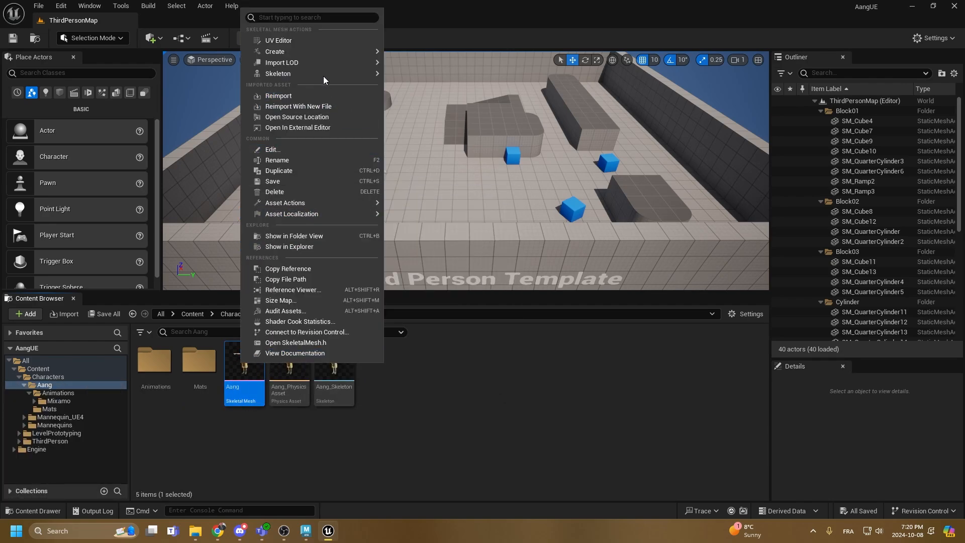
mouse_move(313, 50)
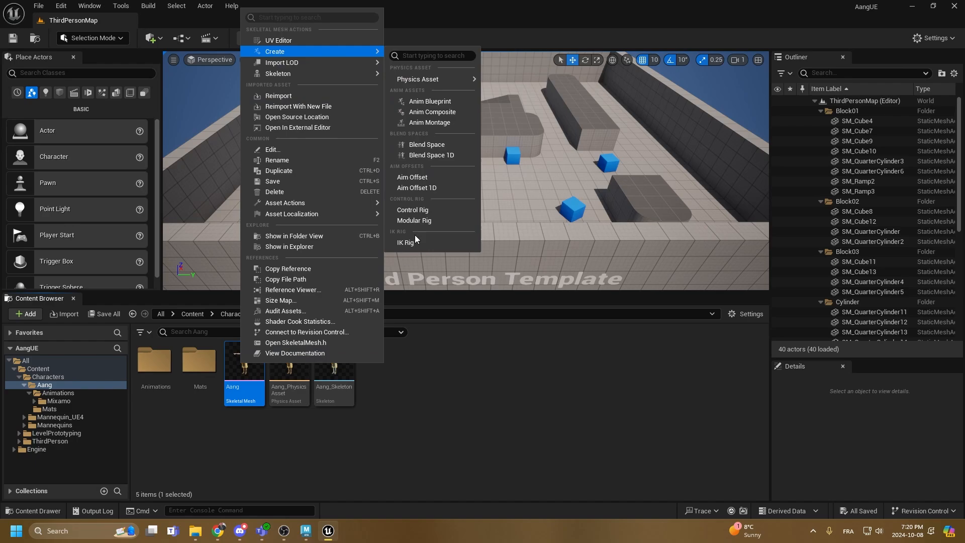
click(429, 364)
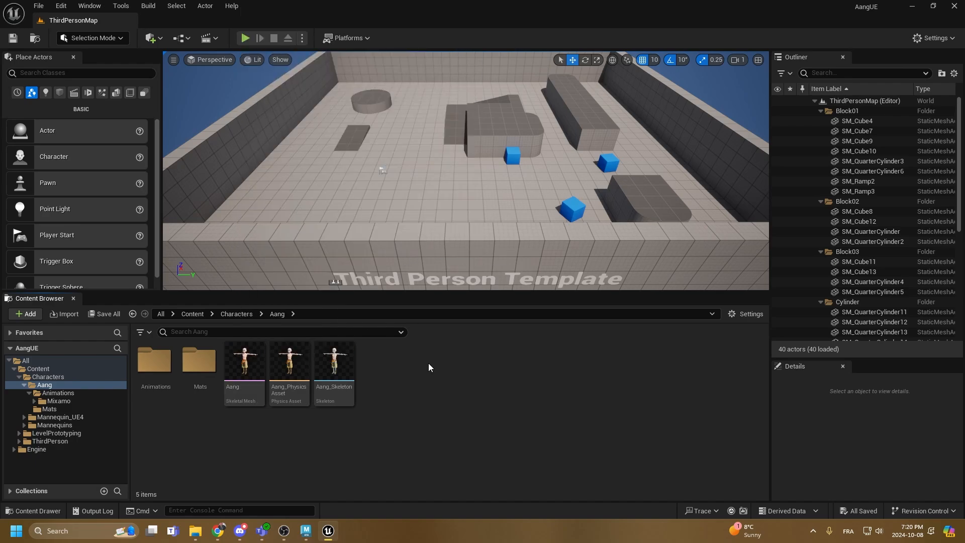
Create a new IK Rig asset in the Aang folder and name it Aang_IKRig
right_click(430, 362)
mouse_move(483, 312)
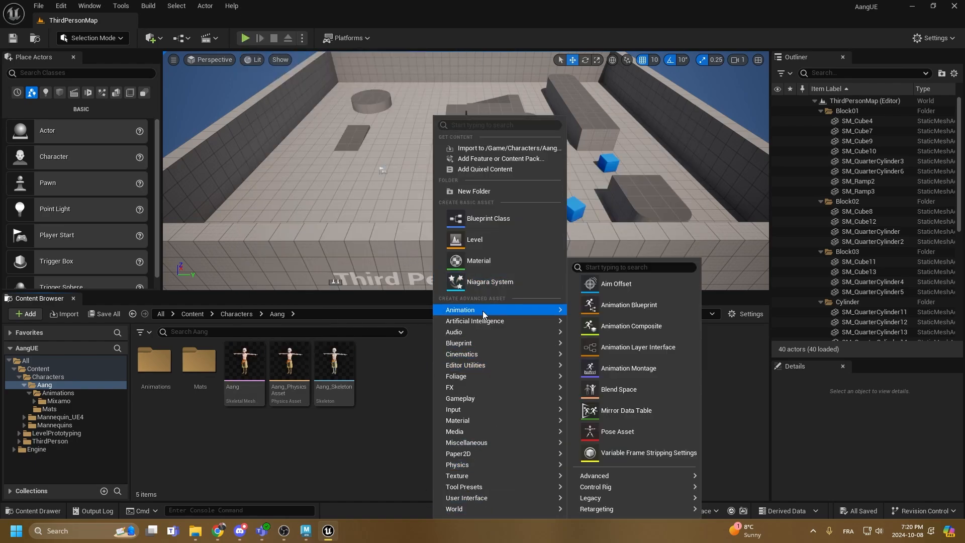
mouse_move(603, 509)
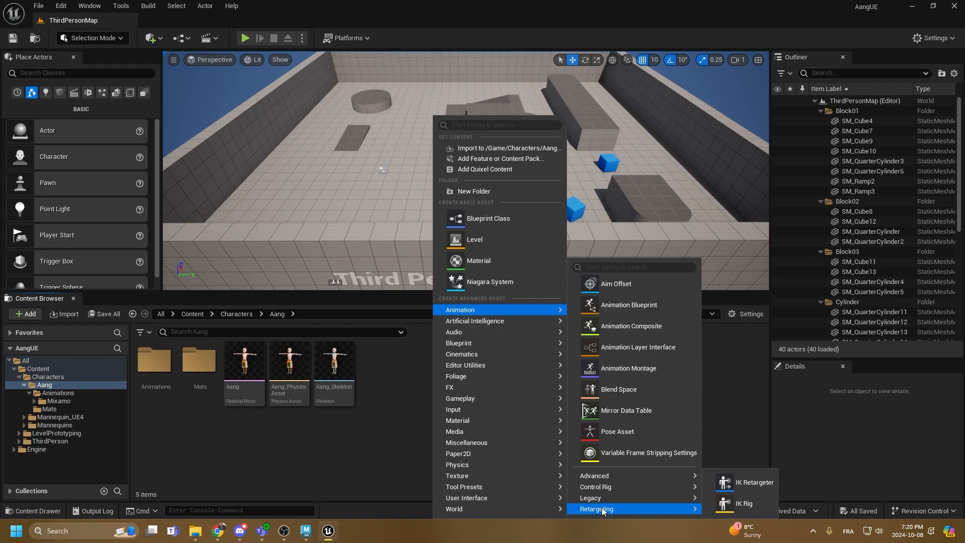
click(753, 504)
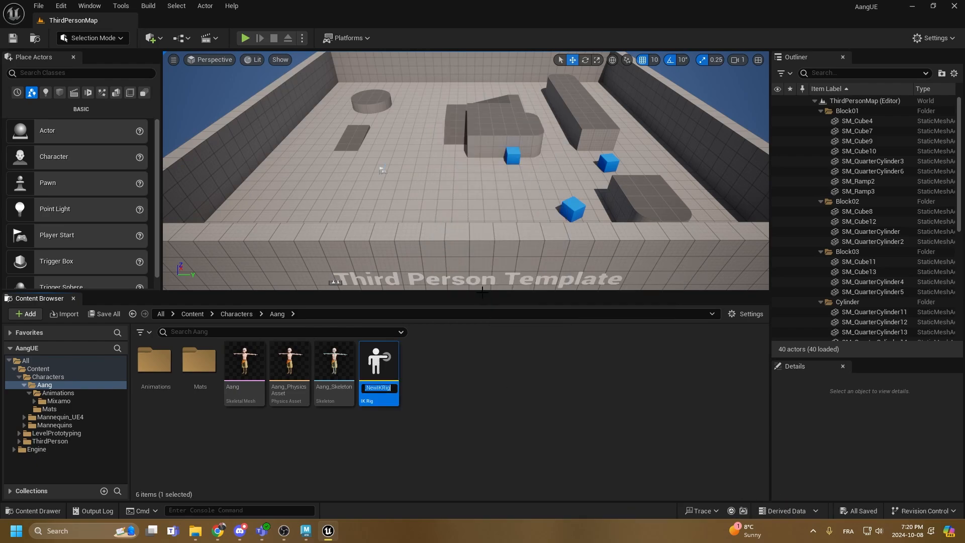
text(Aa)
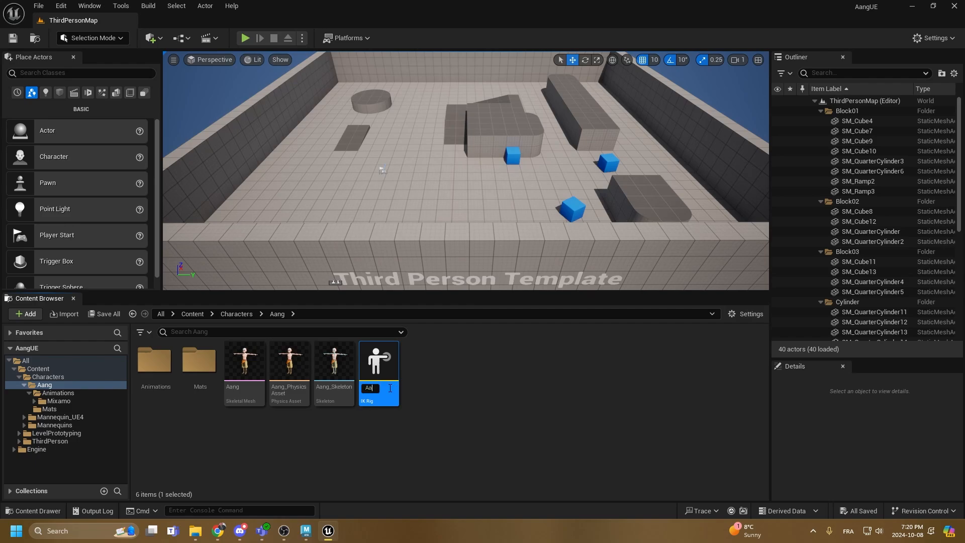
text(ng_IKRig)
key(Return)
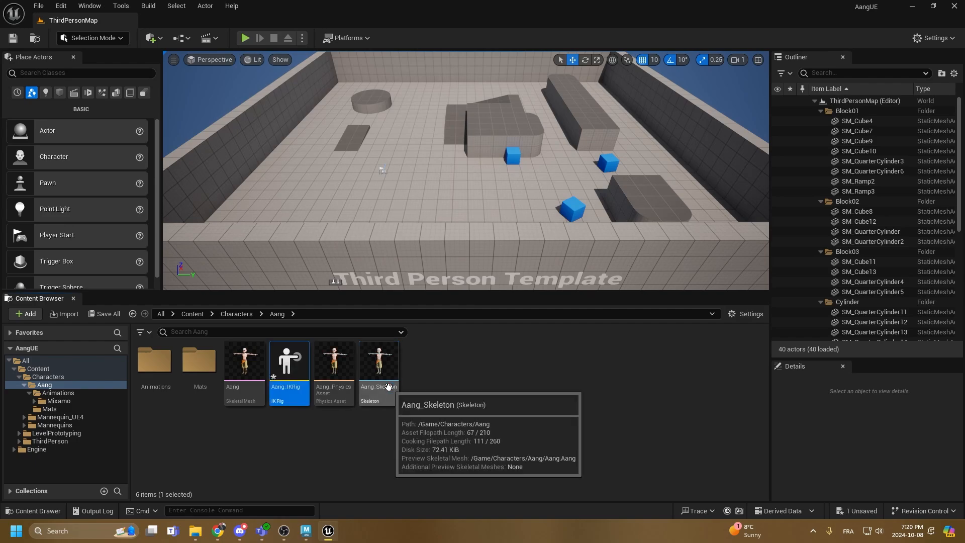
Open the Aang_IKRig asset, dock its editor, and assign the Aang skeletal mesh as its preview mesh
double_click(303, 381)
drag(719, 88, 711, 3)
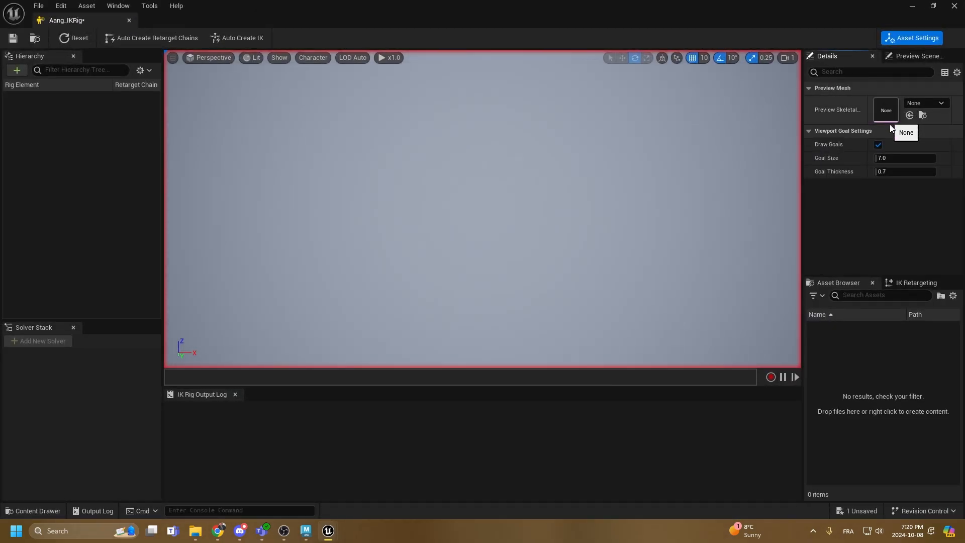
click(929, 103)
text(aang)
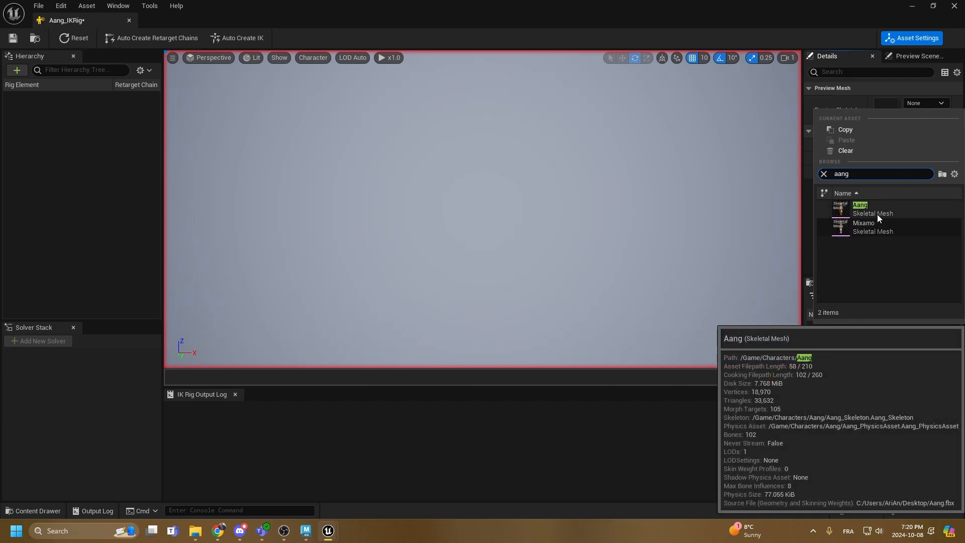
click(877, 211)
scroll(503, 170, down, 9)
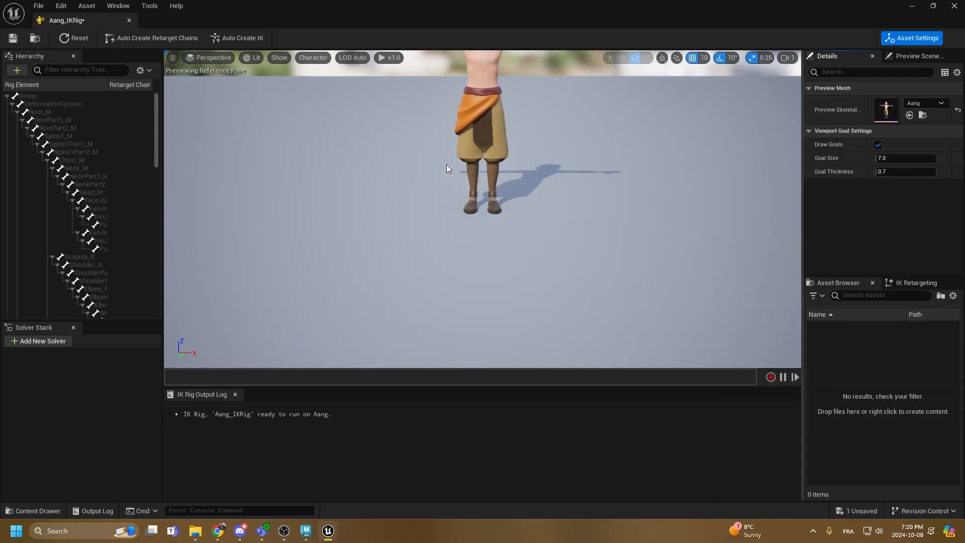
scroll(545, 191, up, 1)
key(f)
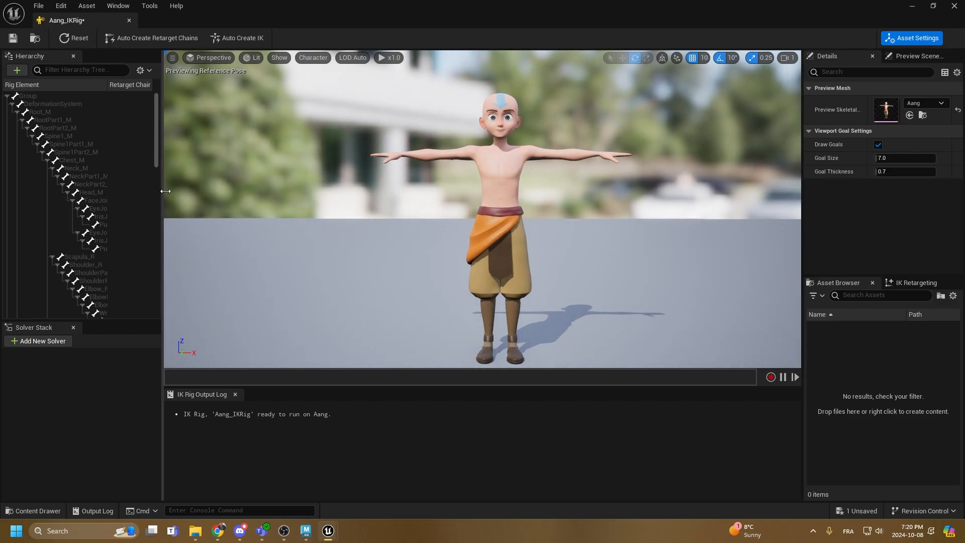
Widen the bone hierarchy and its element column, and show the IK Retargeting chain list at a larger width
drag(164, 191, 228, 191)
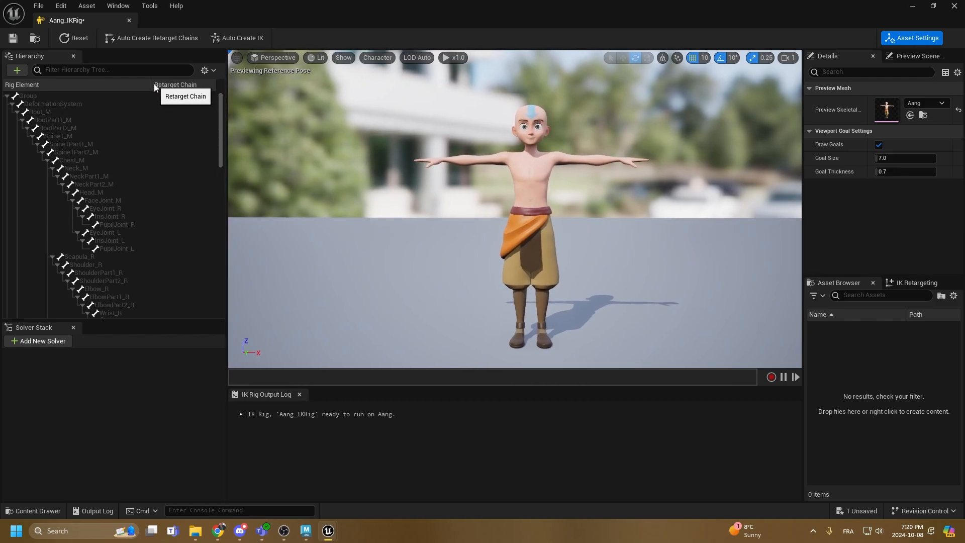
drag(152, 86, 163, 85)
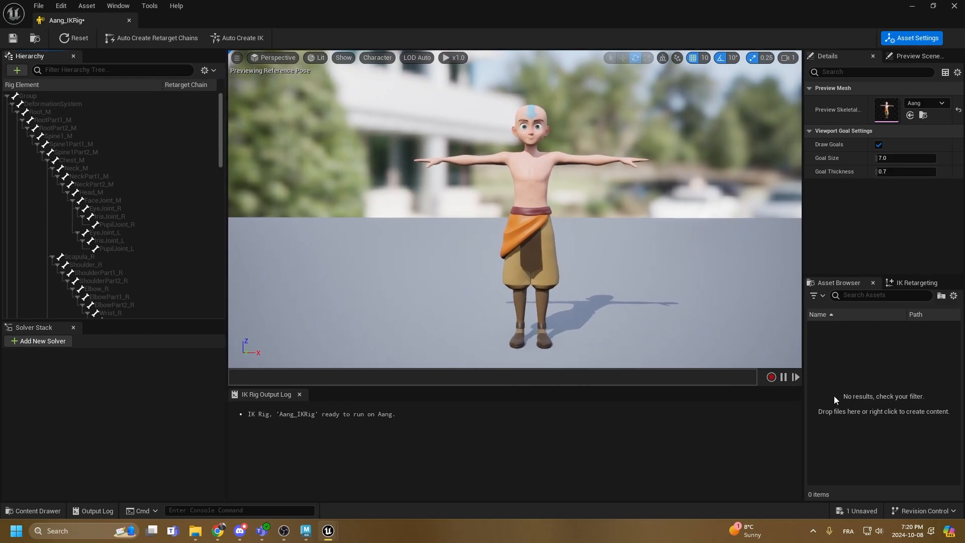
click(914, 285)
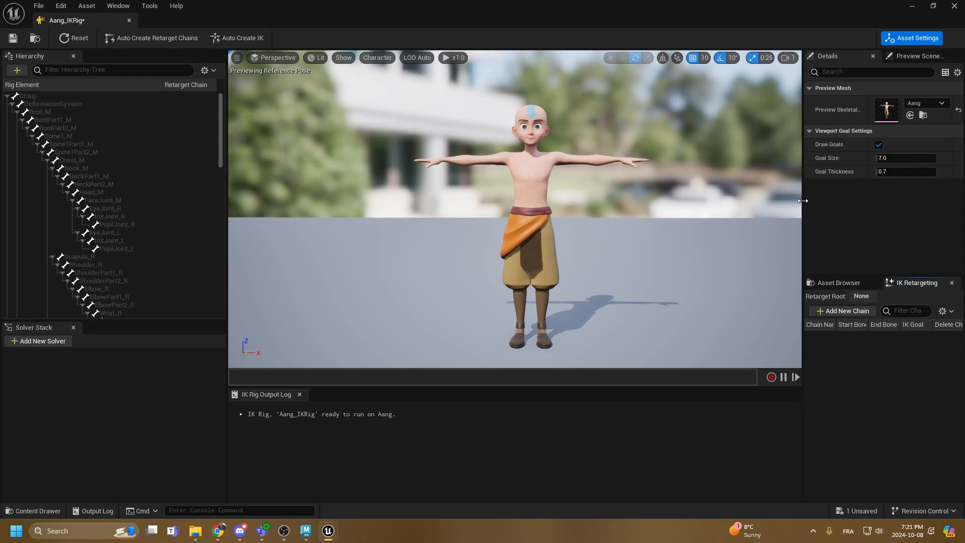
drag(803, 201, 689, 214)
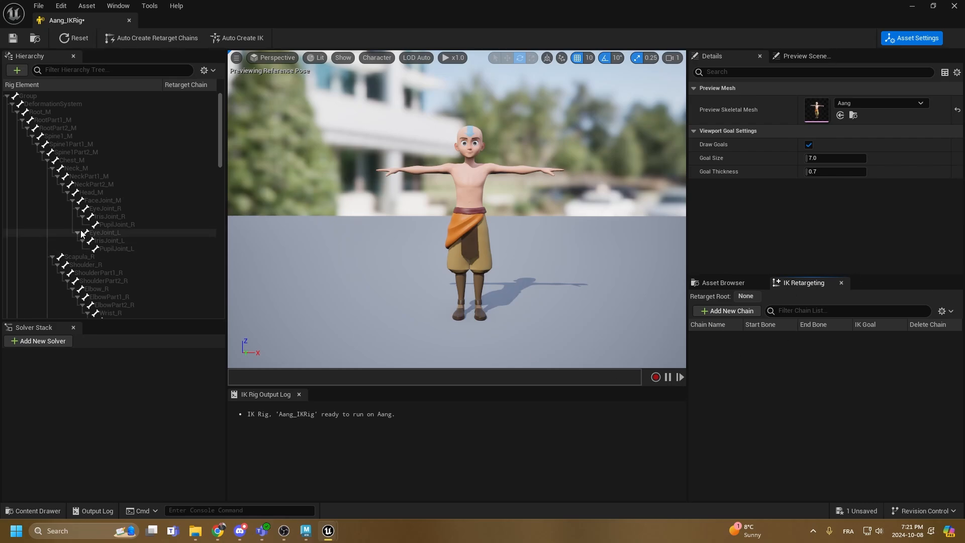
Add a new retarget chain named Spine without a goal
click(732, 311)
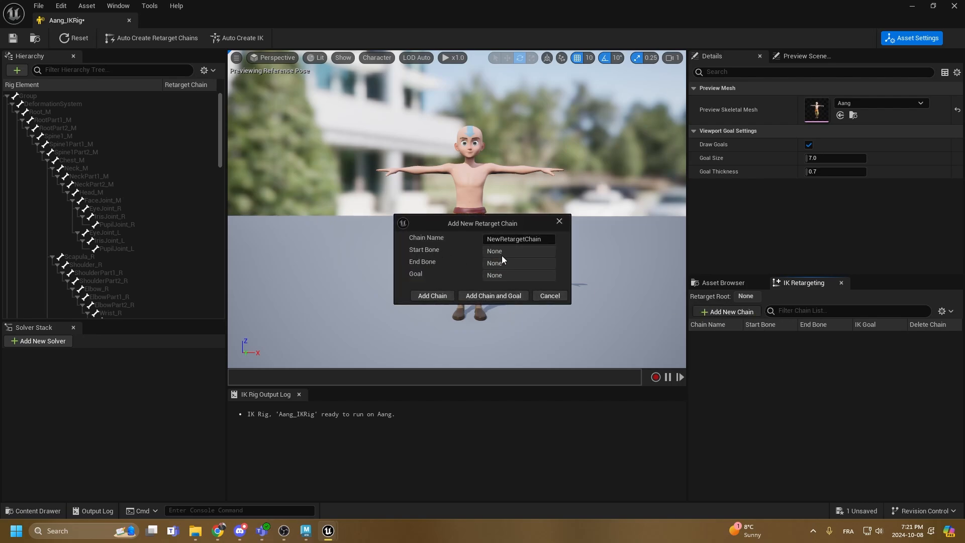
click(518, 239)
text(Spine)
click(433, 296)
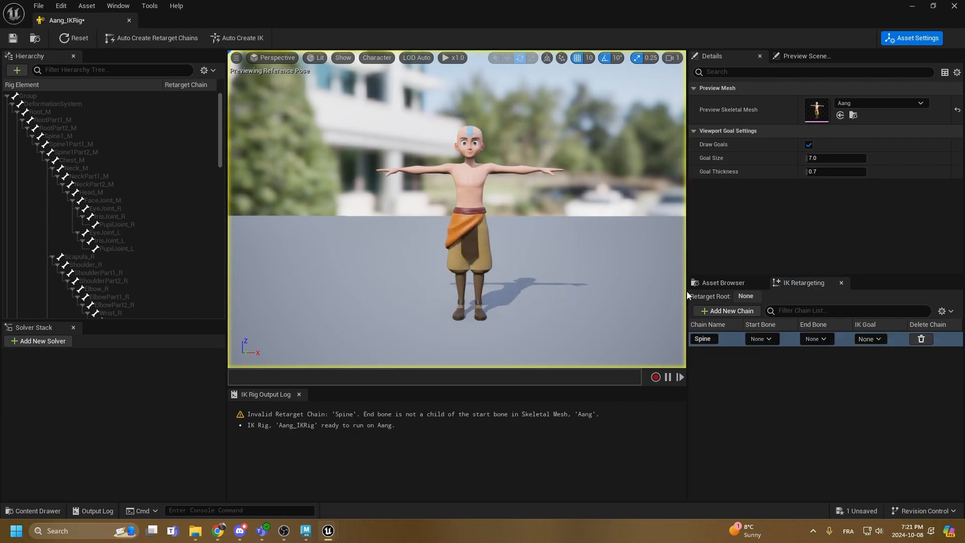
Set the Spine chain's start bone to RootPart1_M and its end bone to Chest_M
click(764, 339)
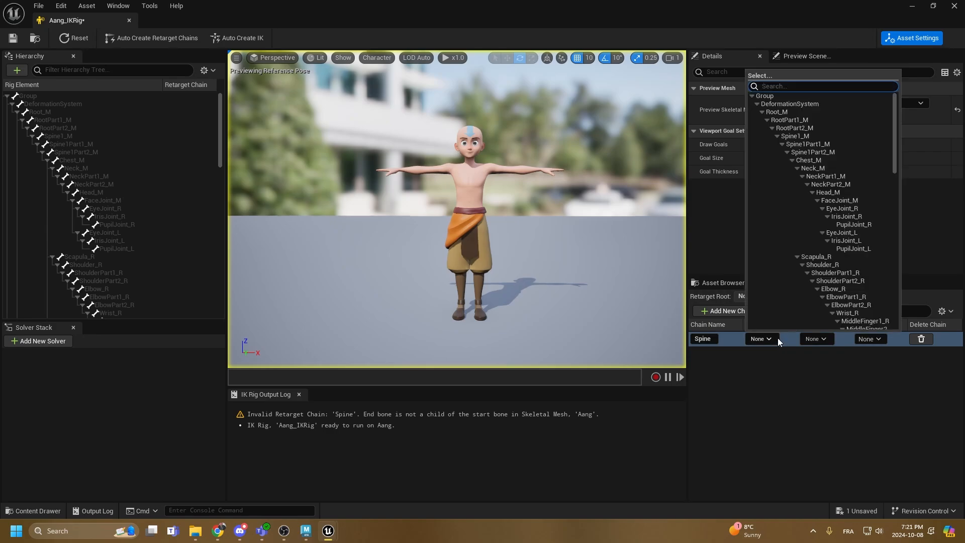
click(789, 120)
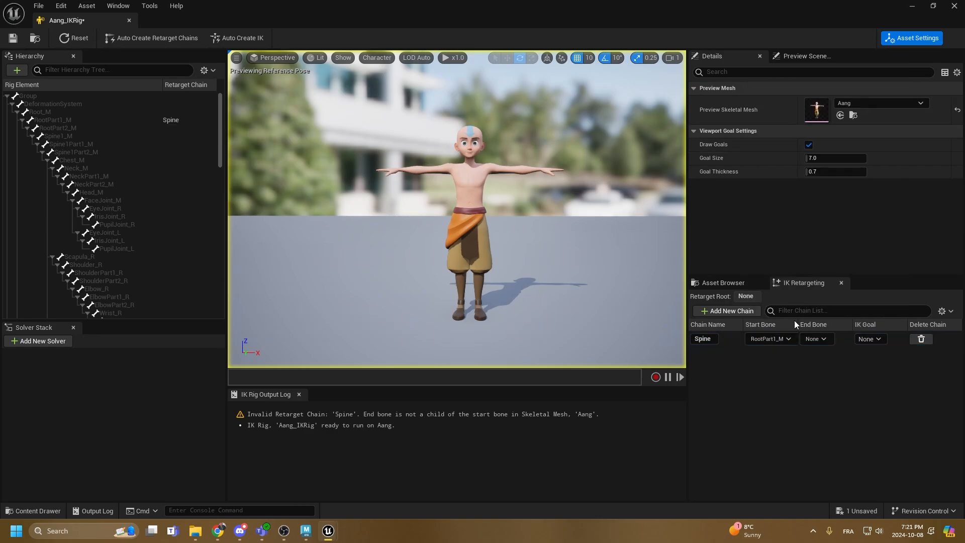
click(817, 339)
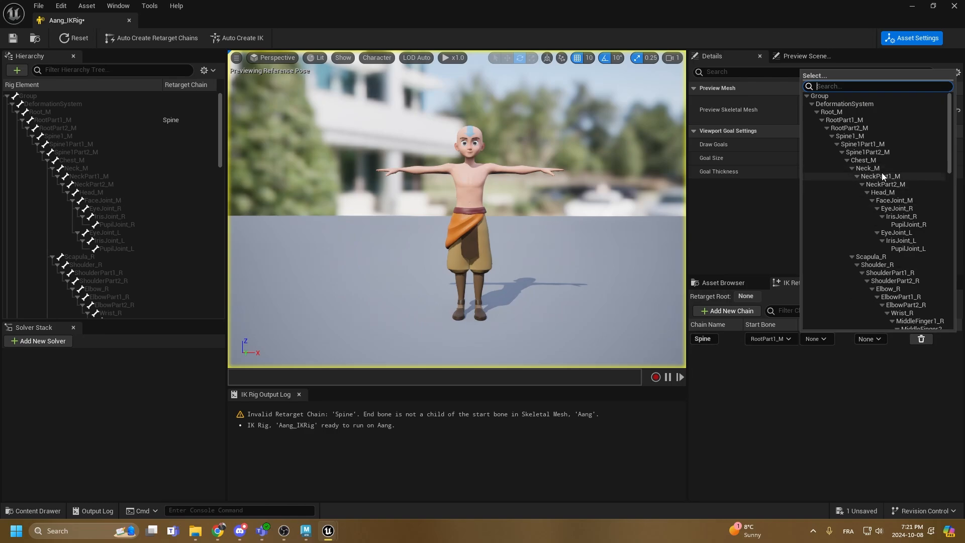
click(863, 160)
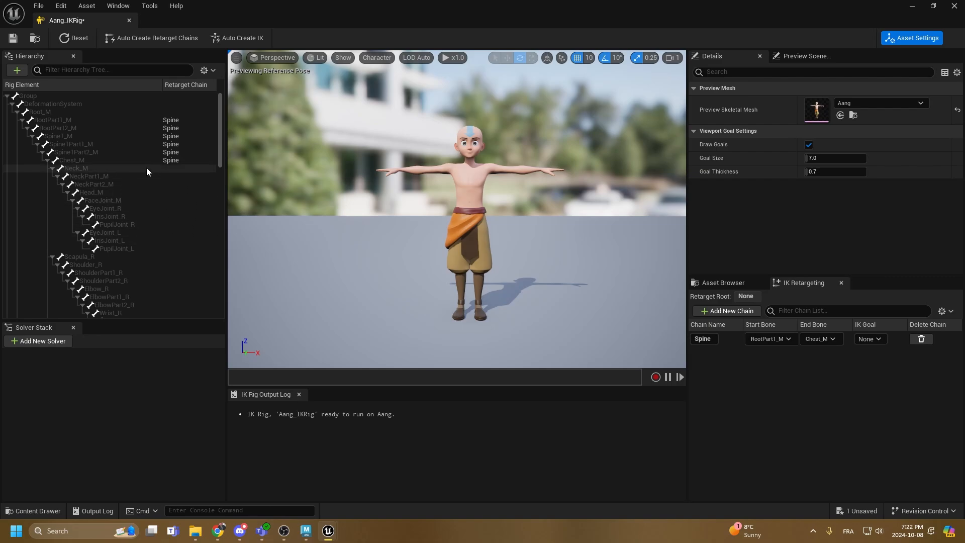
Create a retarget chain named Head from the bones Neck_M through Head_M, without a goal
click(131, 169)
shift+click(83, 191)
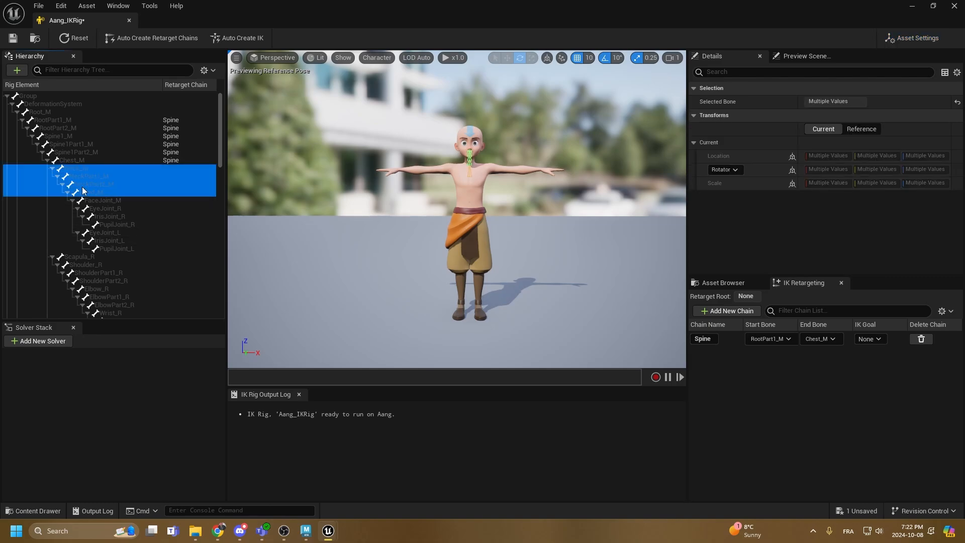
right_click(144, 178)
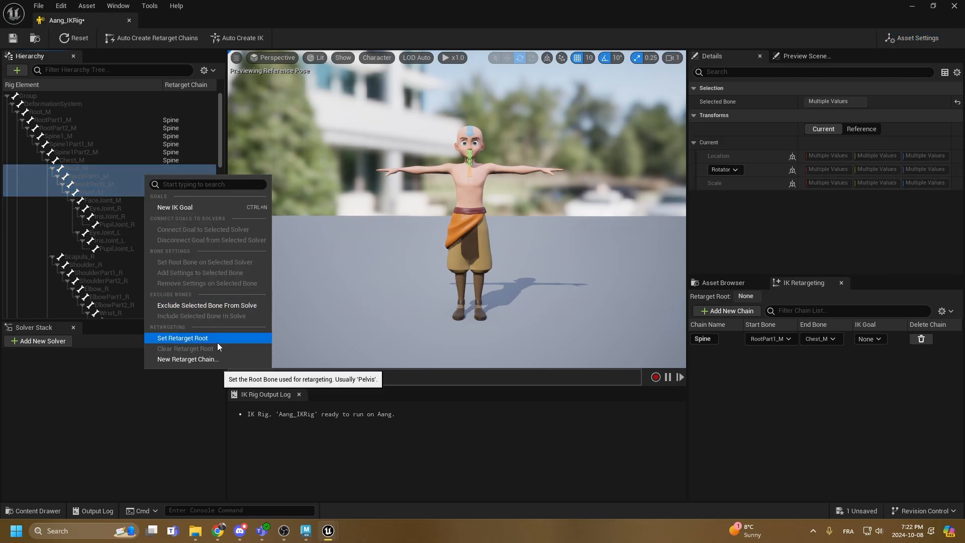
click(198, 361)
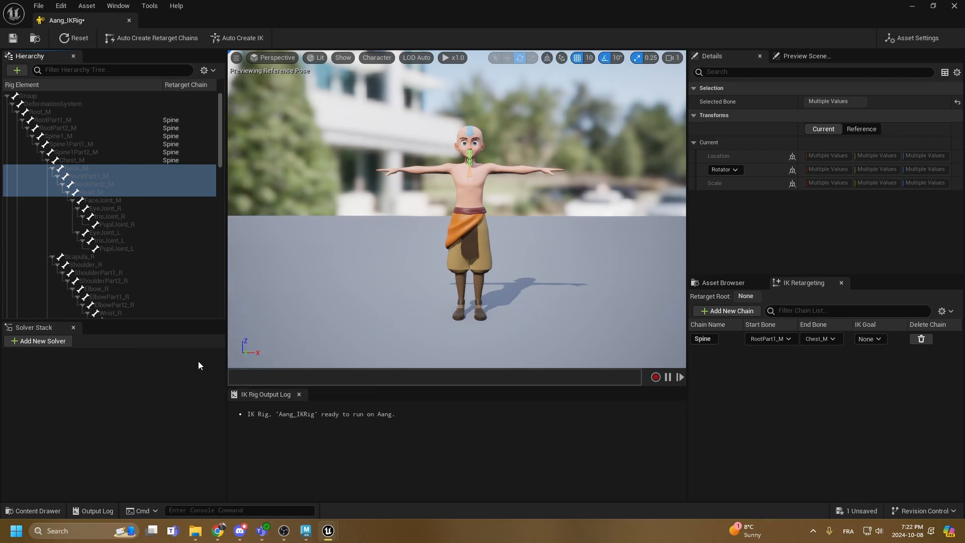
drag(500, 223, 446, 220)
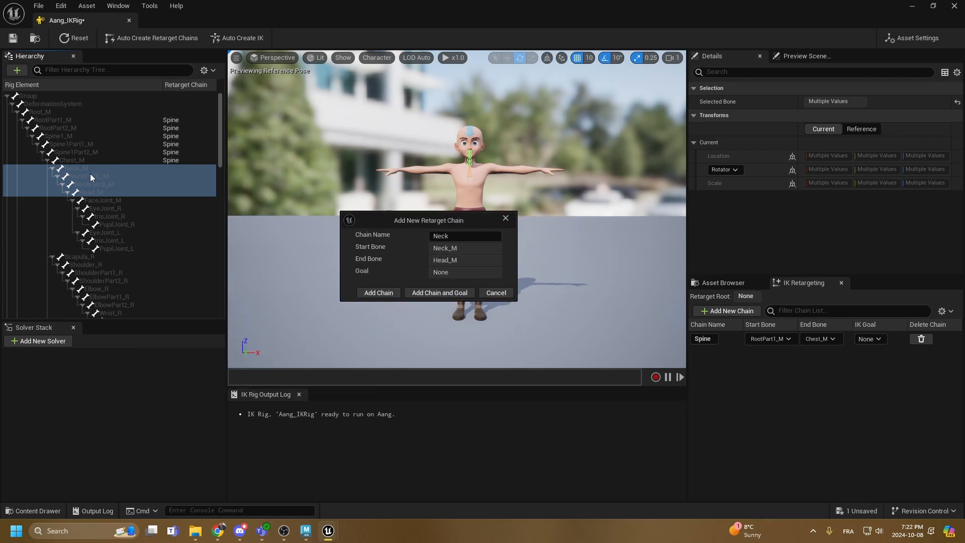
double_click(461, 235)
click(373, 294)
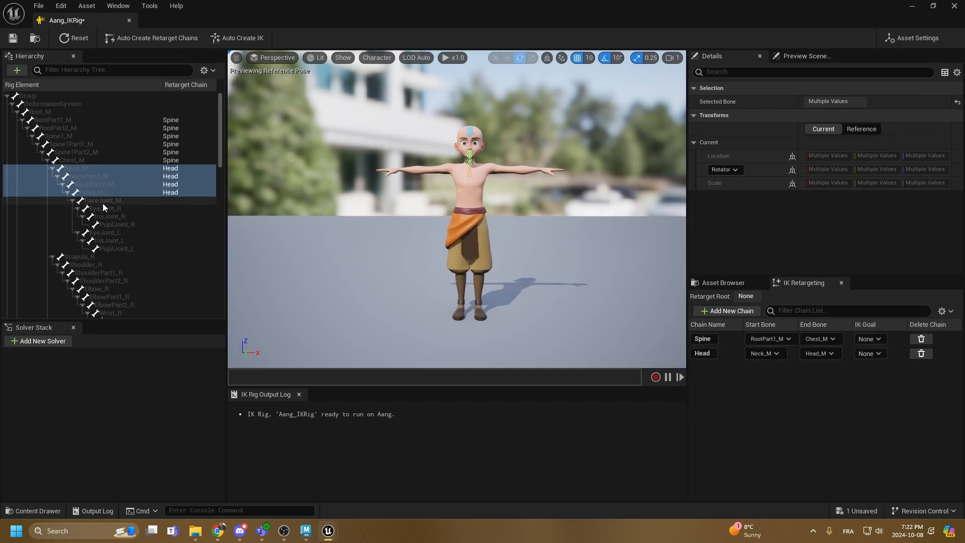
Create a retarget chain named Shoulder_R from the single bone Scapula_R, without a goal
scroll(129, 220, down, 3)
click(72, 208)
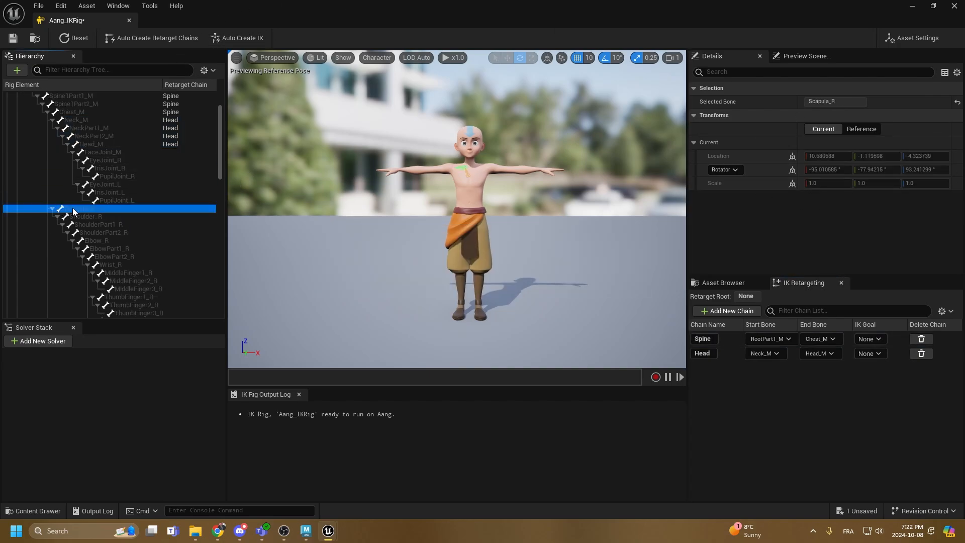
right_click(86, 209)
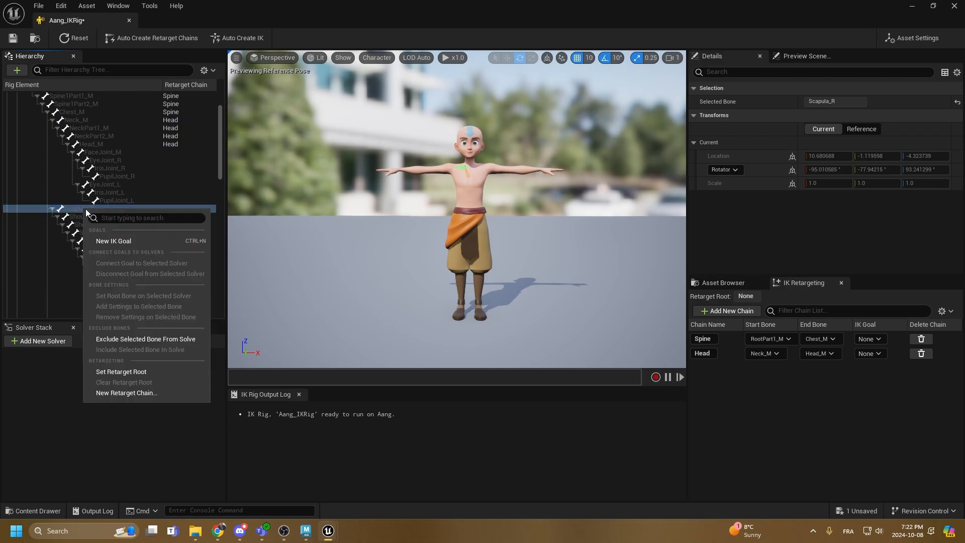
click(142, 394)
double_click(509, 239)
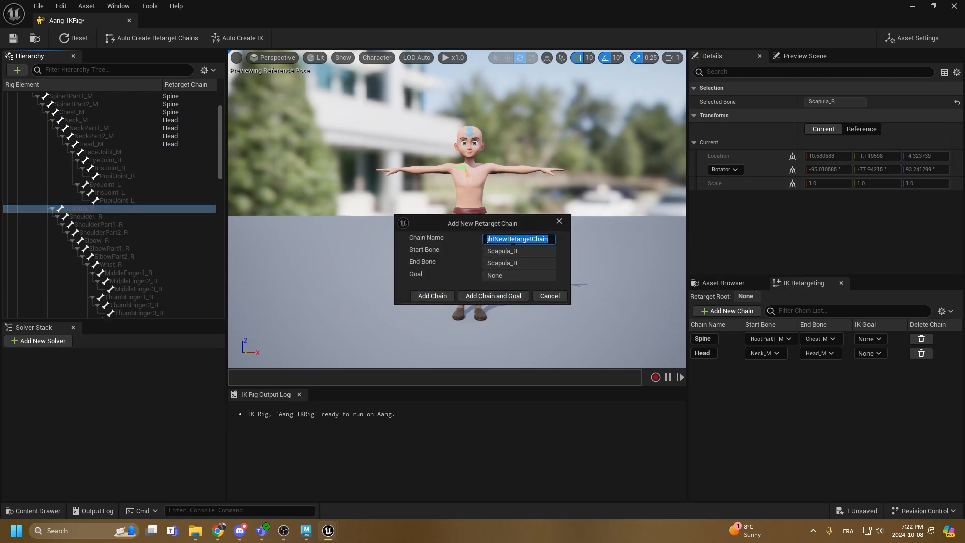
text(Shoulder_R)
click(433, 296)
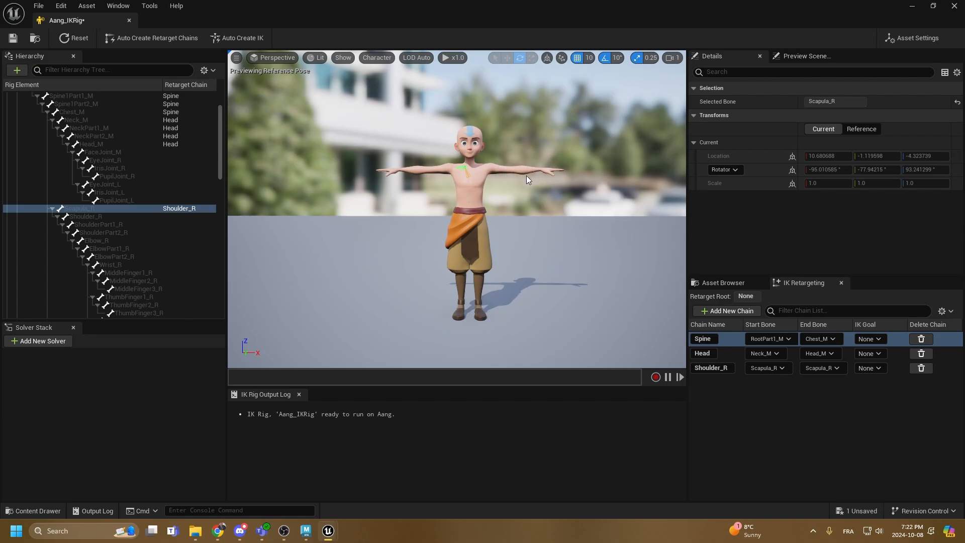
Create a retarget chain named UpperArm_R from the bones Shoulder_R through ShoulderPart2_R, without a goal
click(95, 217)
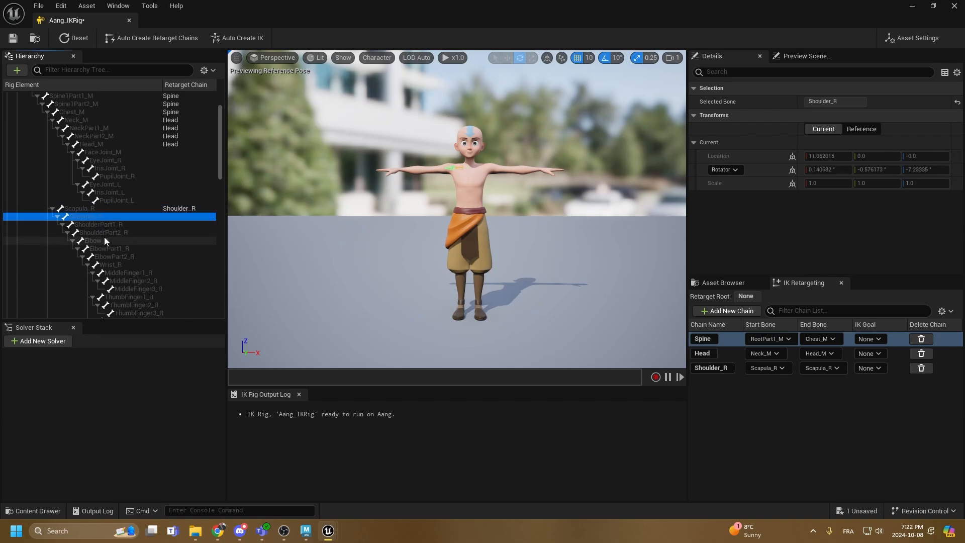
shift+click(103, 234)
right_click(136, 228)
click(203, 405)
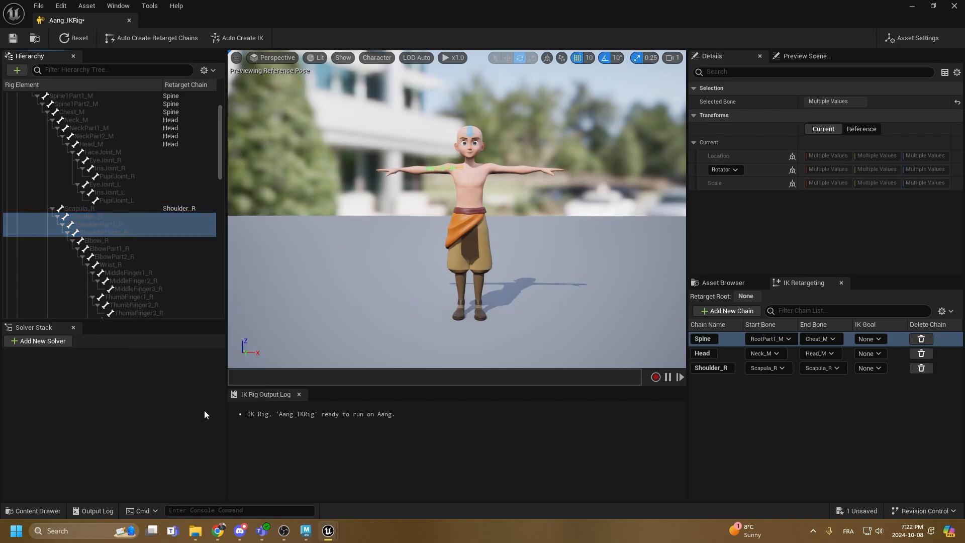
double_click(525, 241)
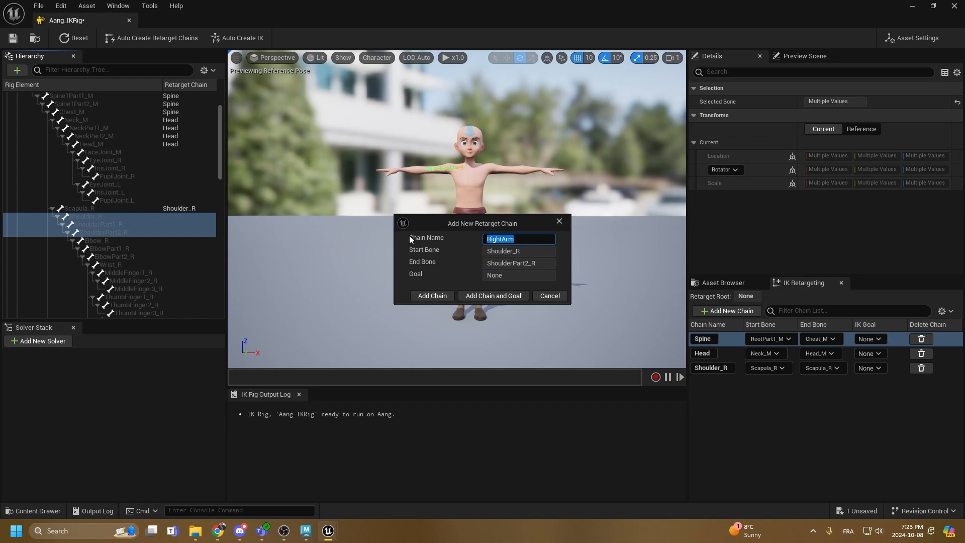
text(UpperArm_R)
click(433, 296)
Create a retarget chain named LowerArm_R from the bones Elbow_R through ElbowPart2_R, without a goal
click(102, 240)
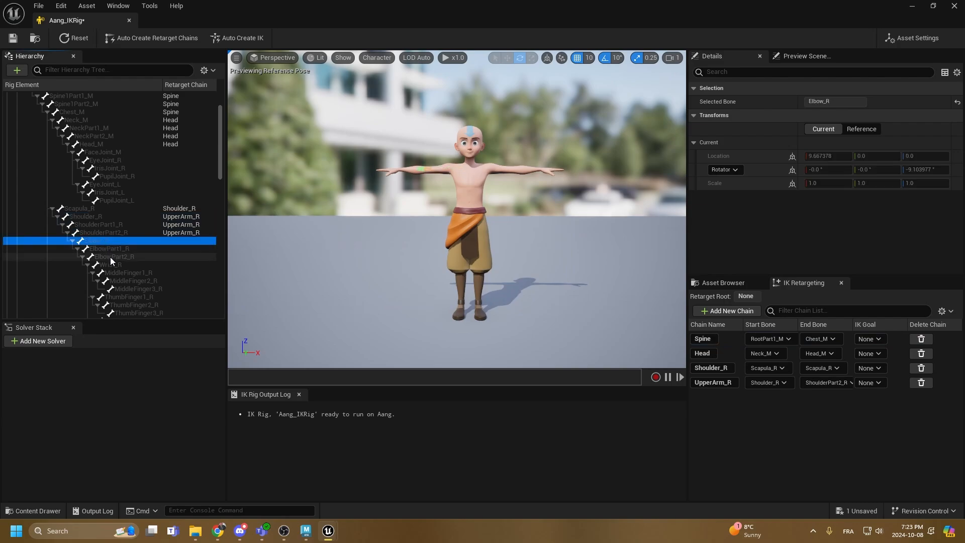
shift+click(135, 255)
right_click(135, 251)
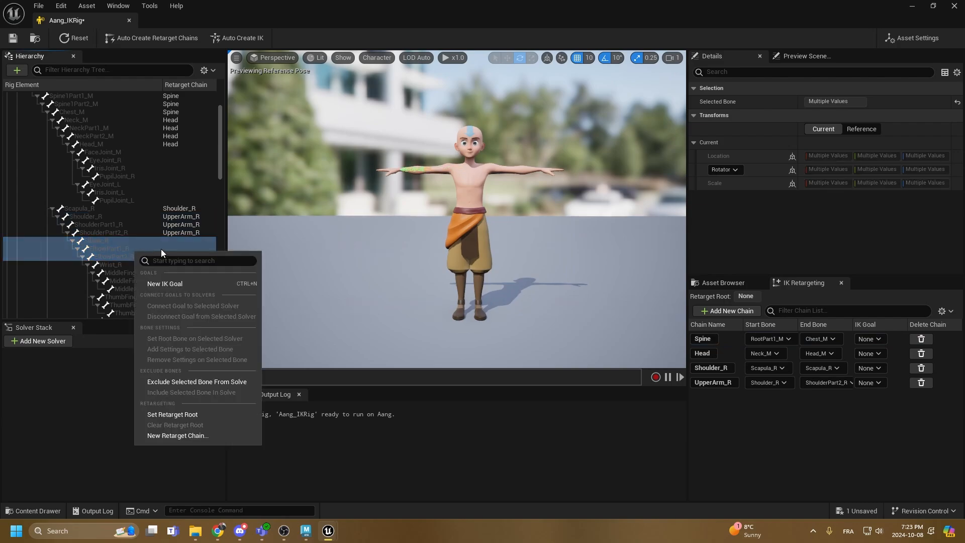
click(188, 436)
drag(530, 239, 428, 246)
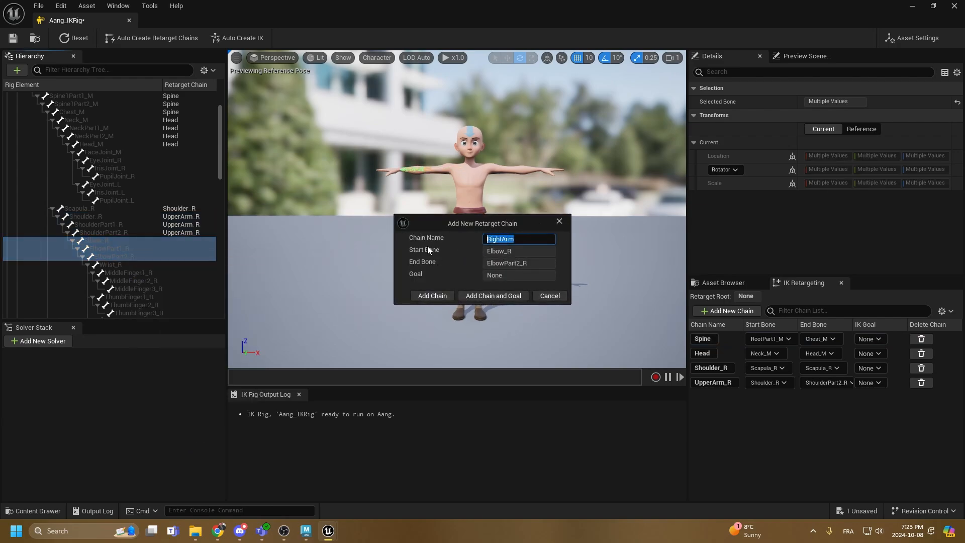
text(LowerArm_R)
click(444, 299)
Create a retarget chain named Hand_R from the single bone Wrist_R, without a goal
scroll(176, 249, down, 2)
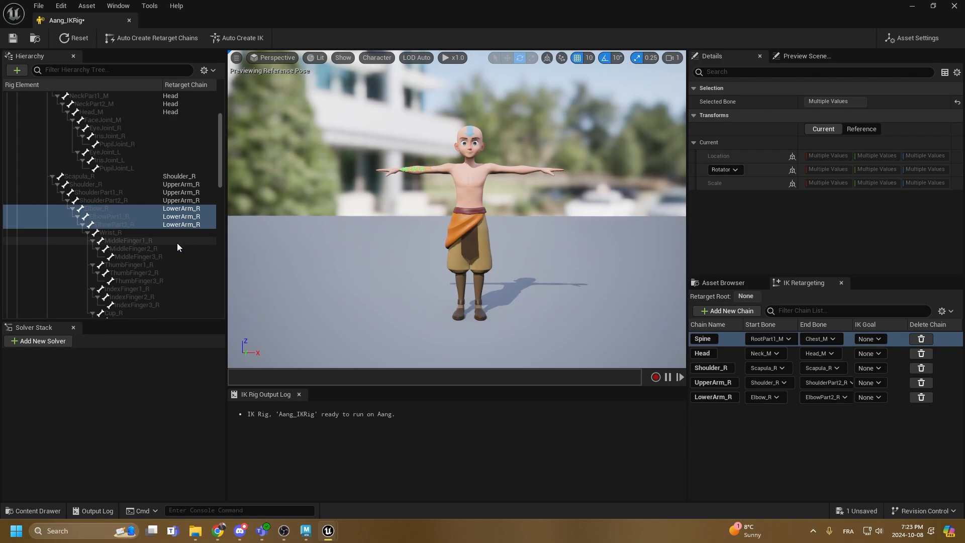
click(115, 231)
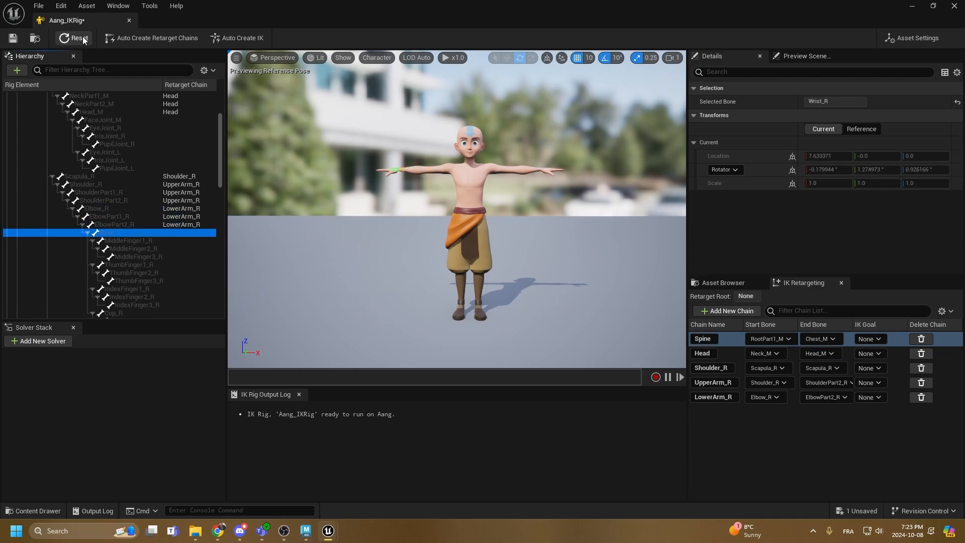
right_click(117, 232)
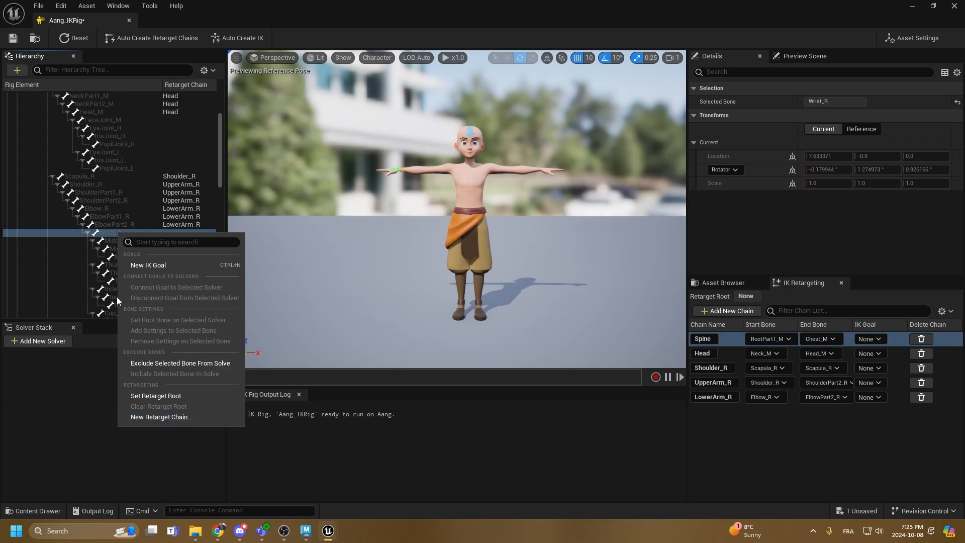
click(115, 231)
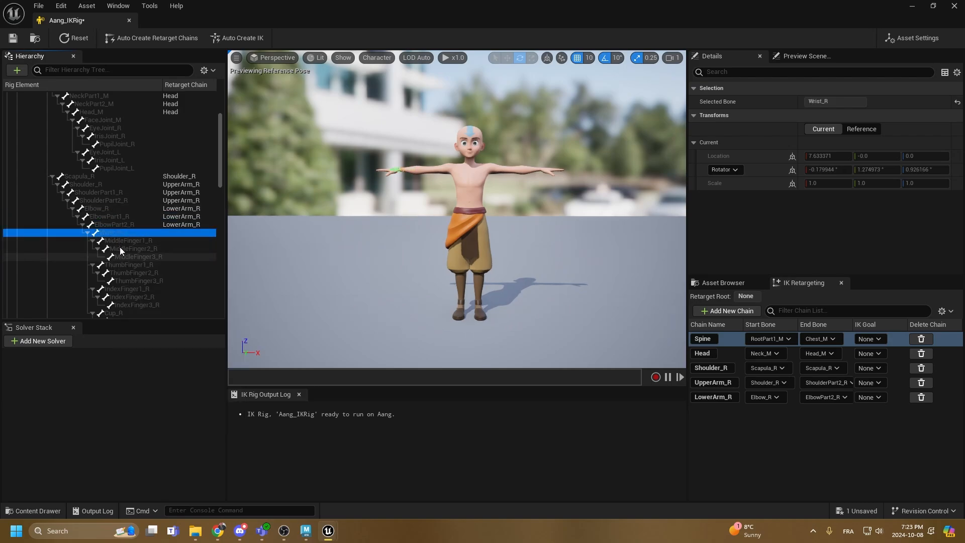
right_click(114, 233)
click(168, 417)
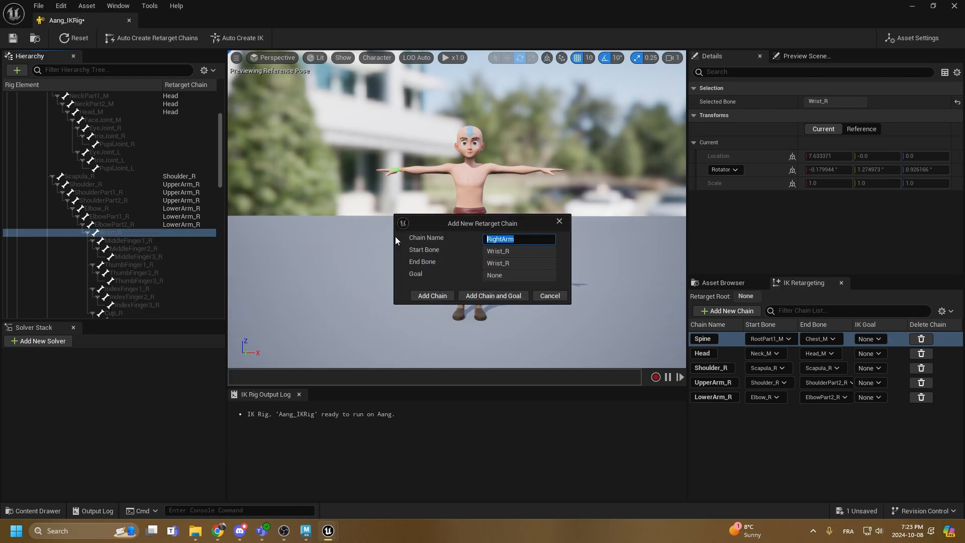
text(Hand_R)
click(432, 296)
Examine the finger bones and the right leg's bone groups: Hip_R through HipPart2_R, Knee_R, and Ankle_R with Toes_R
scroll(135, 234, down, 2)
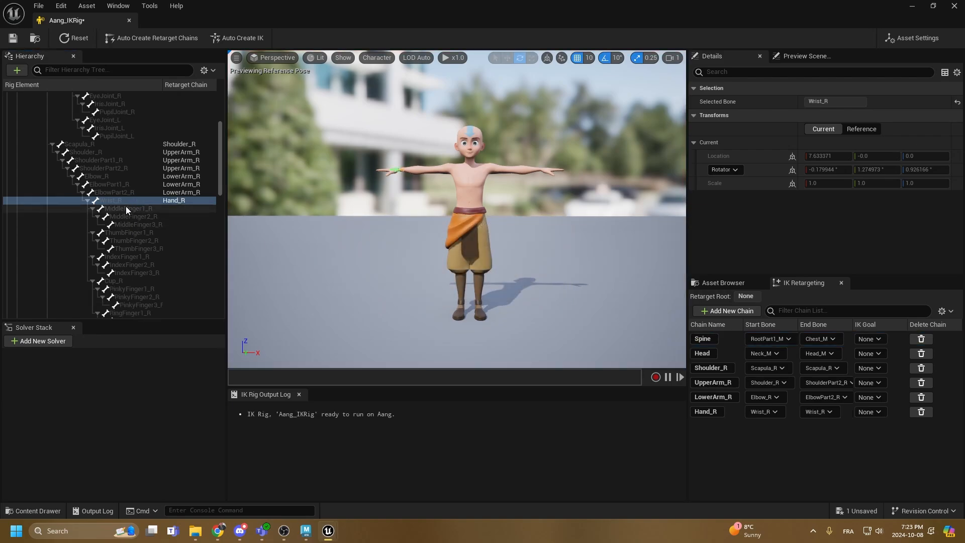
scroll(139, 248, down, 4)
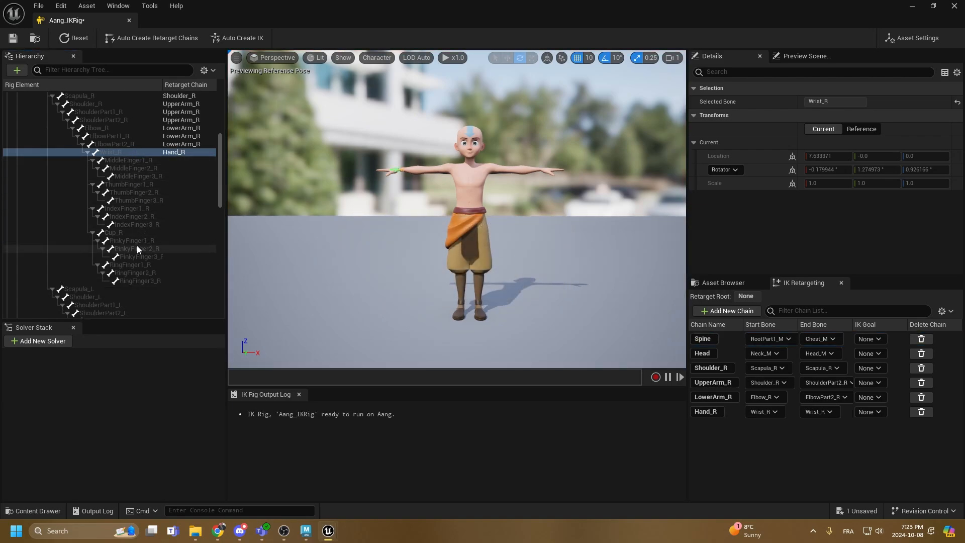
scroll(132, 255, up, 8)
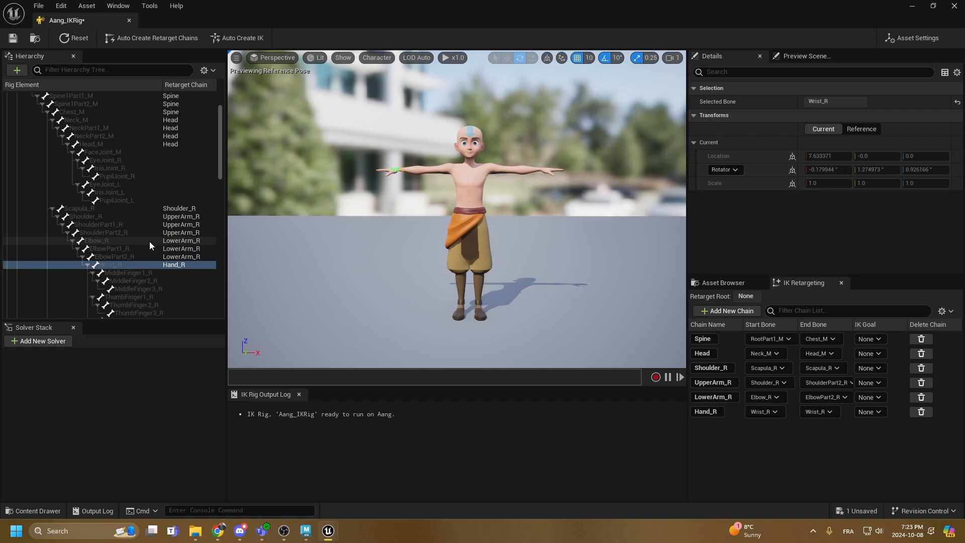
scroll(187, 266, down, 15)
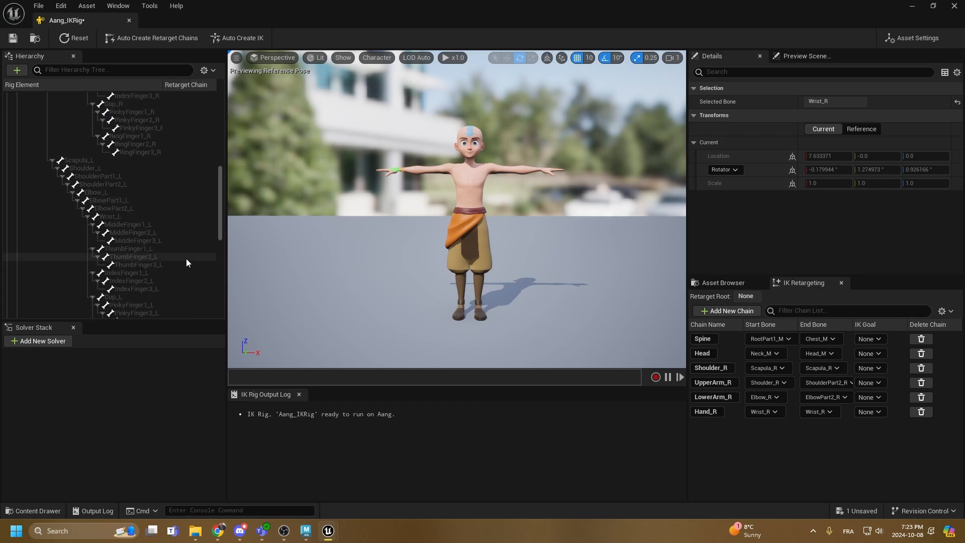
scroll(150, 200, down, 6)
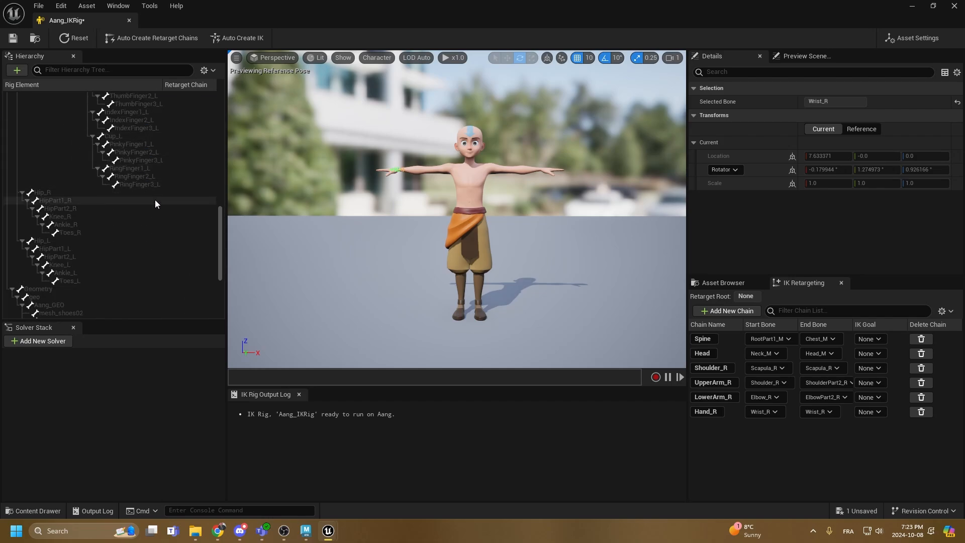
click(54, 161)
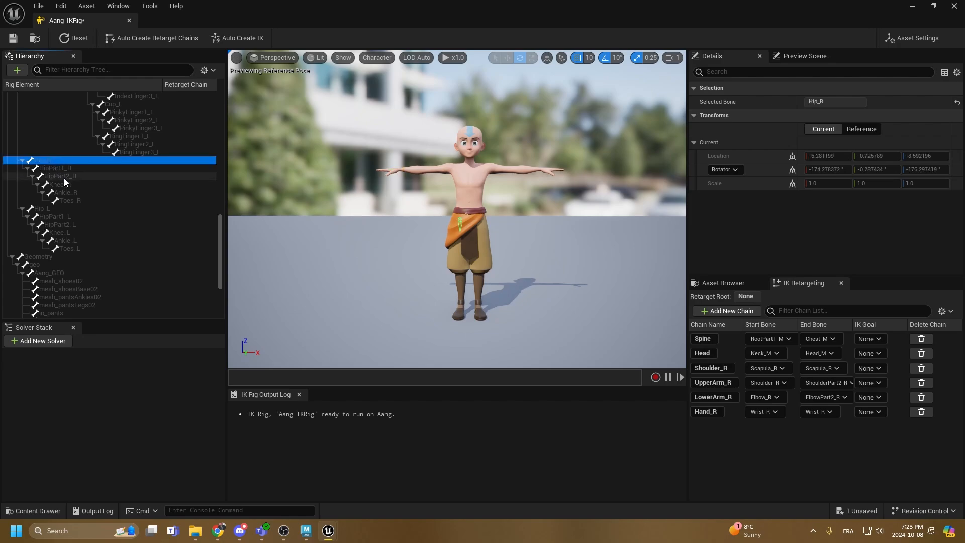
shift+click(64, 177)
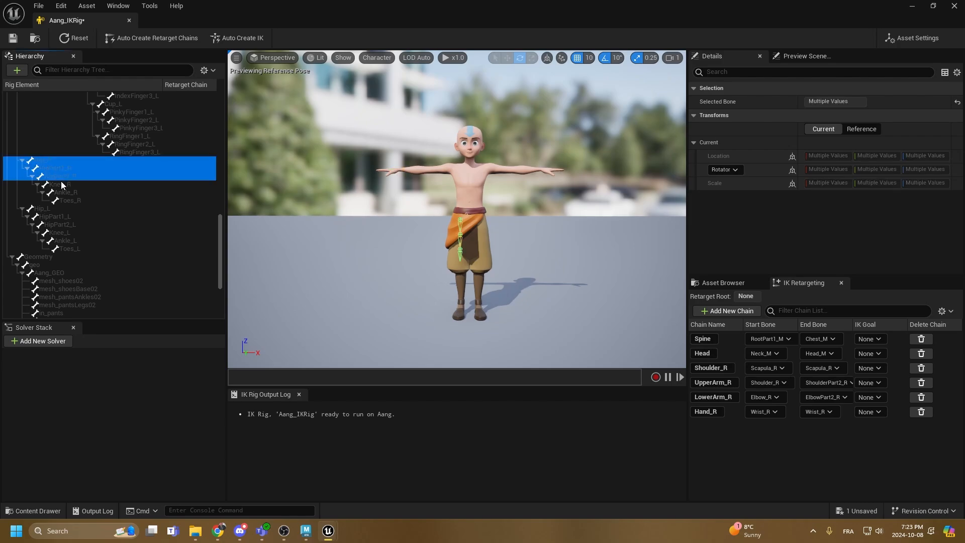
click(60, 184)
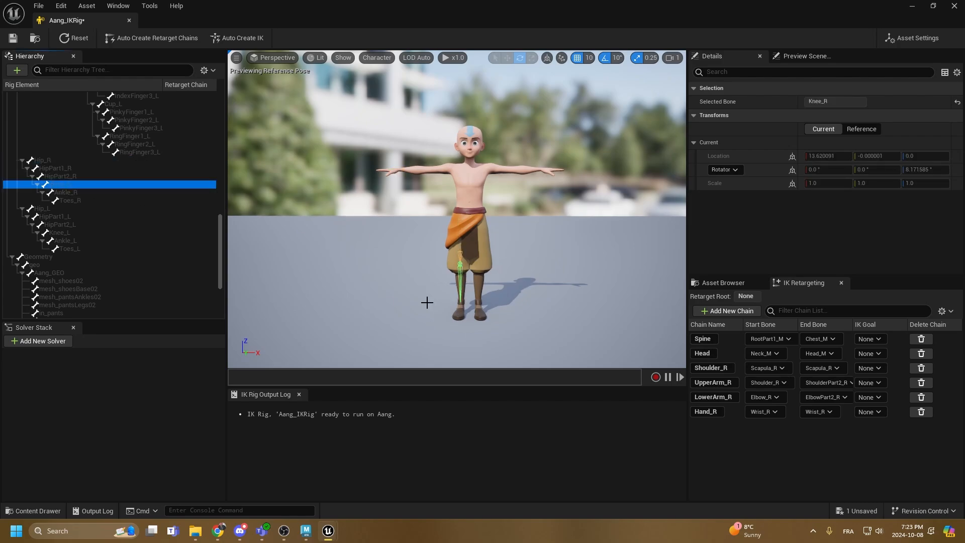
click(80, 193)
click(81, 200)
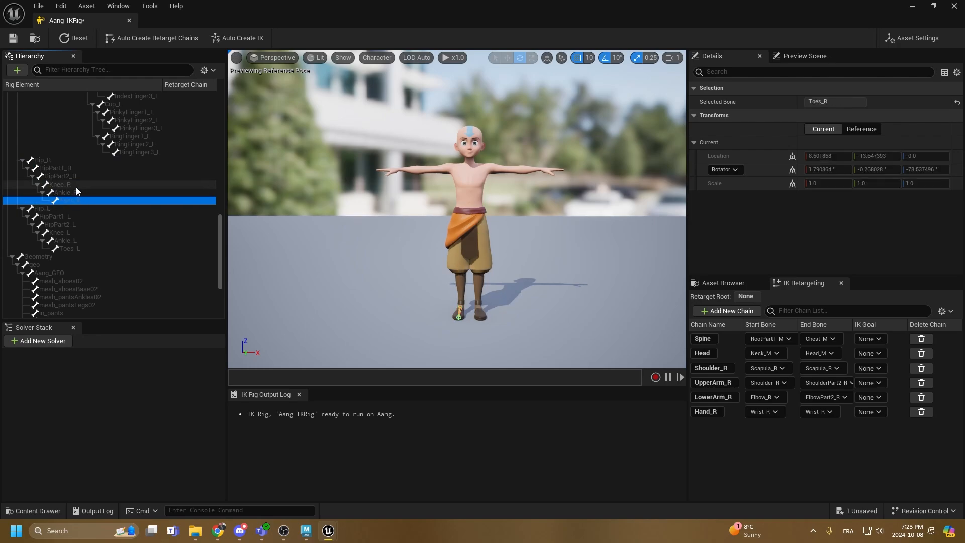
shift+click(69, 192)
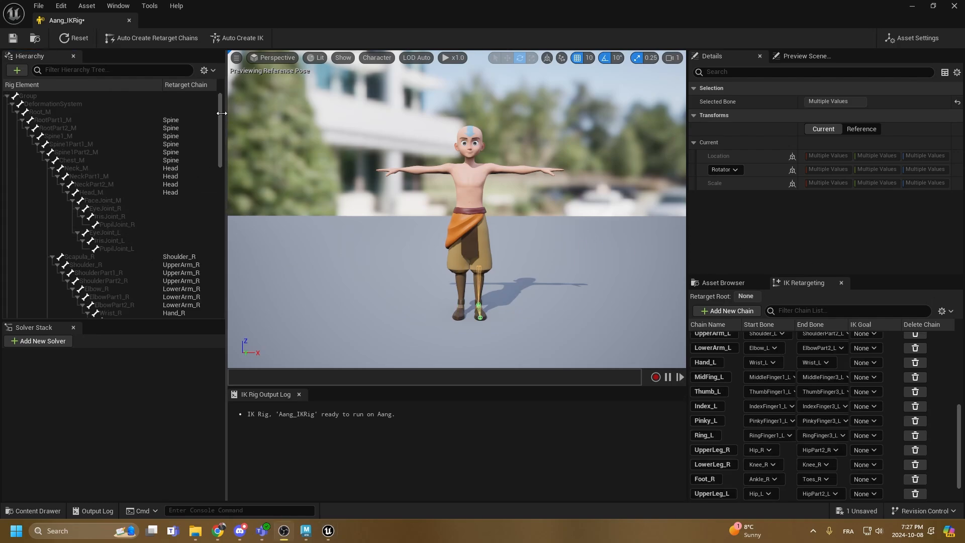
Review the chain assignments of the leg, arm and finger bones, and inspect the Cup_L bone above the left pinky
drag(222, 101, 213, 222)
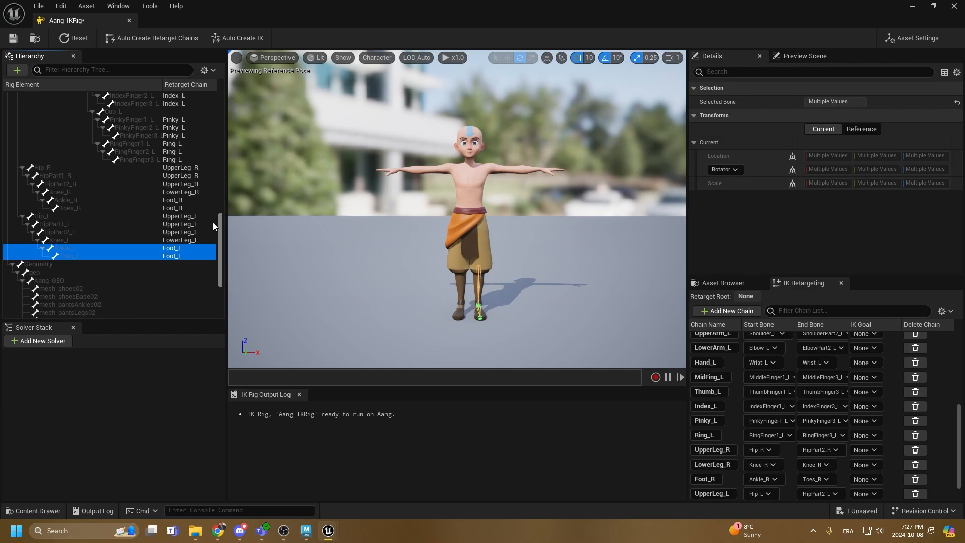
scroll(183, 151, up, 6)
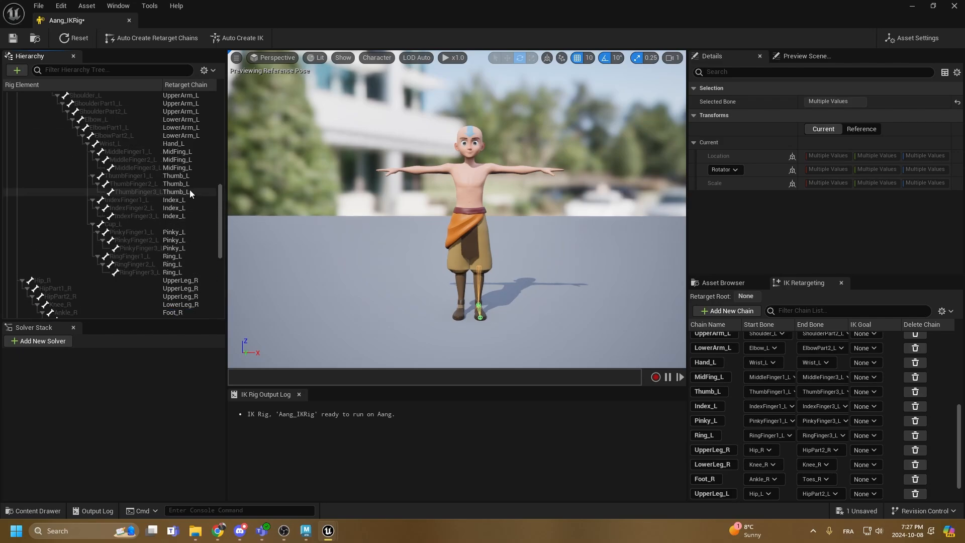
scroll(170, 302, down, 2)
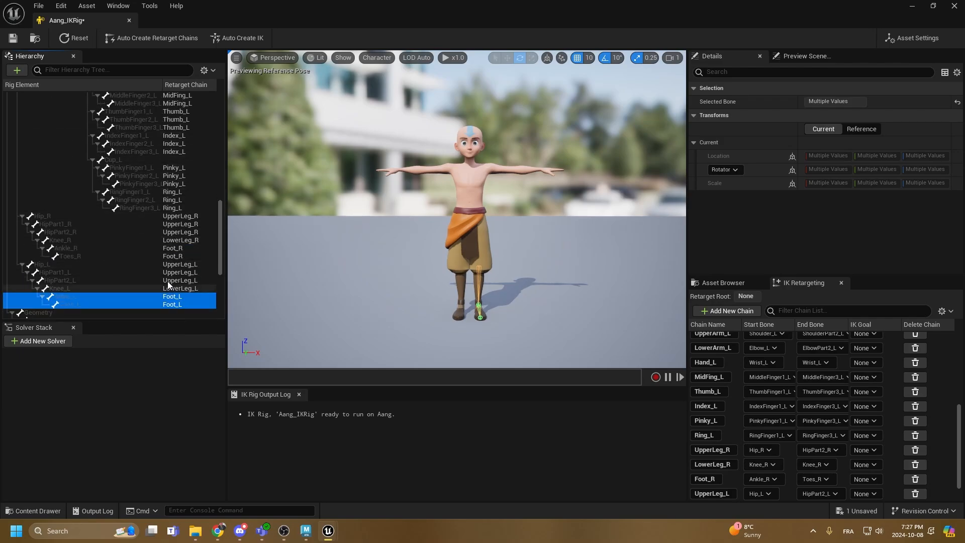
scroll(167, 281, up, 2)
click(119, 224)
click(122, 239)
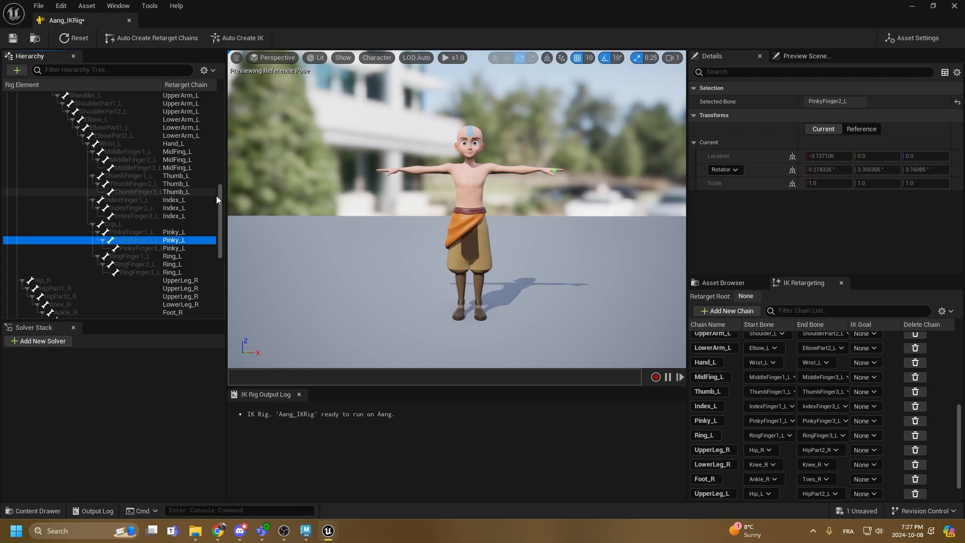
click(129, 223)
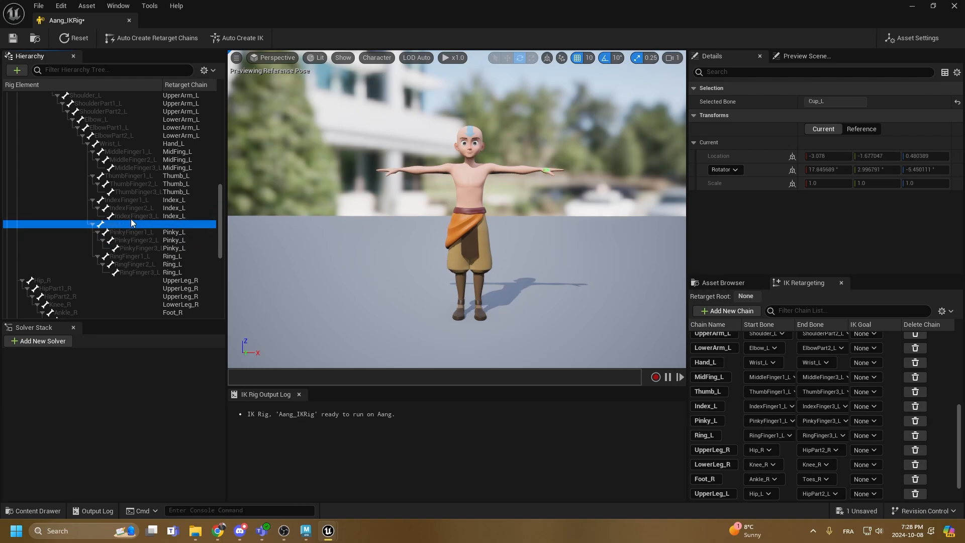
scroll(222, 193, up, 1)
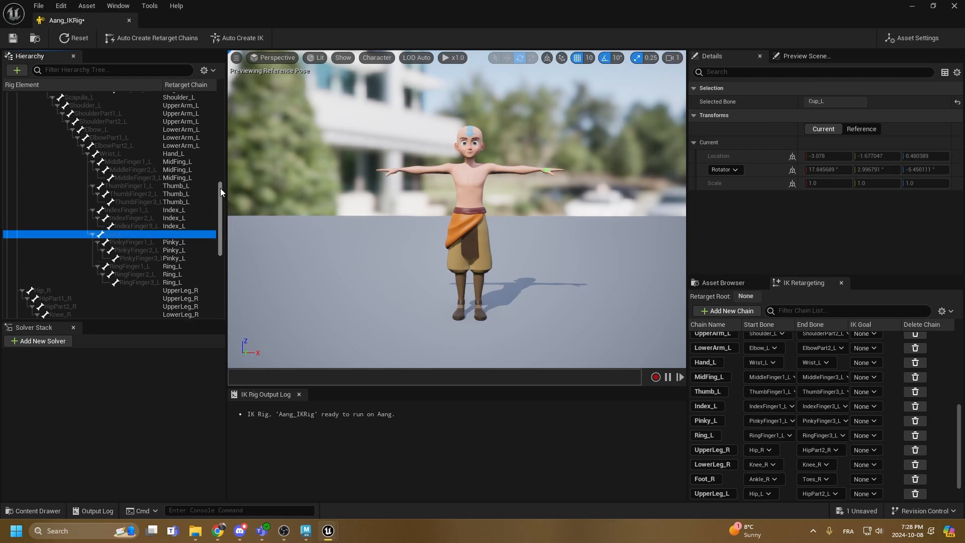
Set the Root_M bone as the retarget root
drag(221, 188, 207, 96)
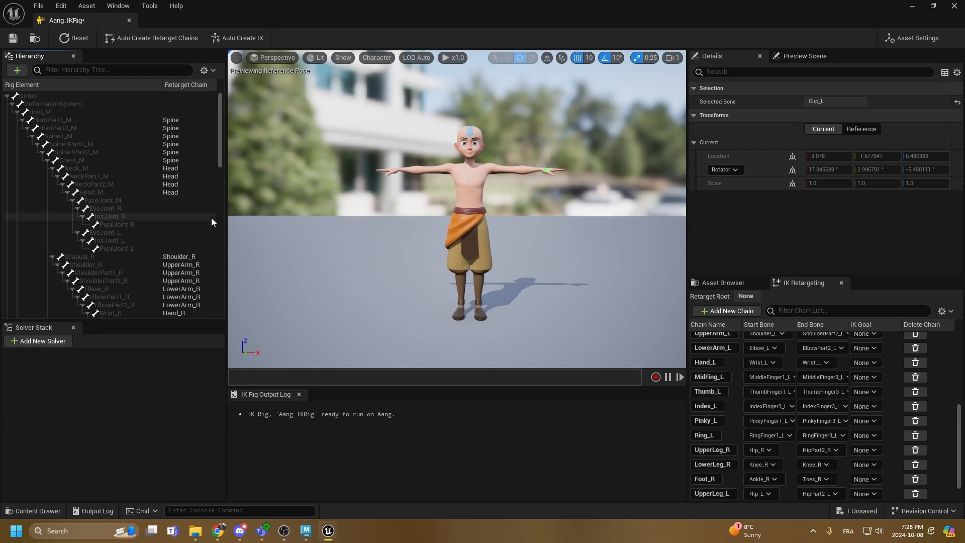
click(33, 111)
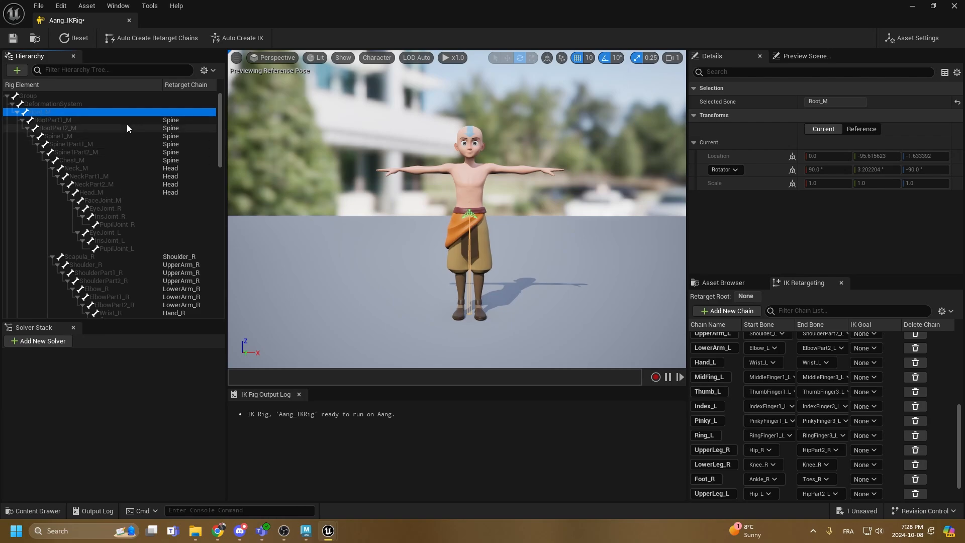
right_click(40, 115)
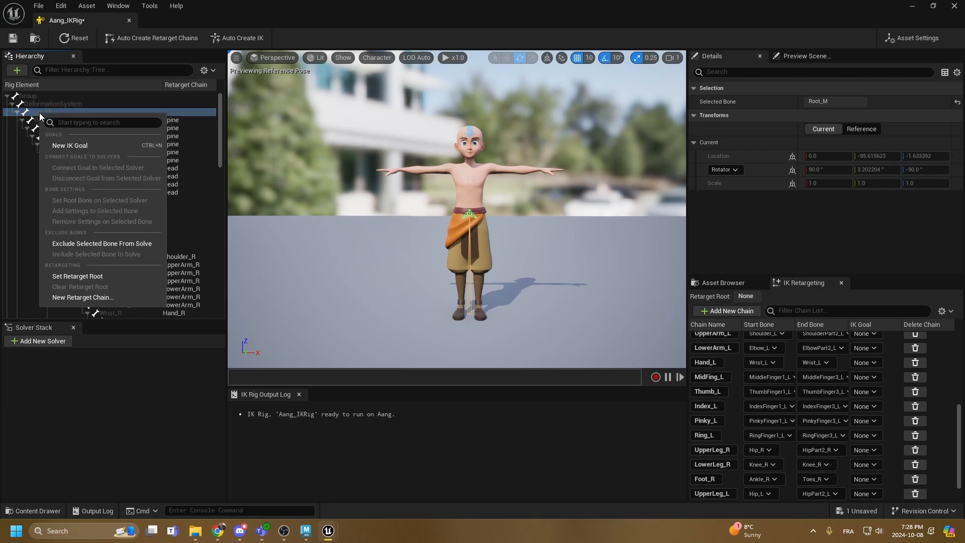
click(96, 278)
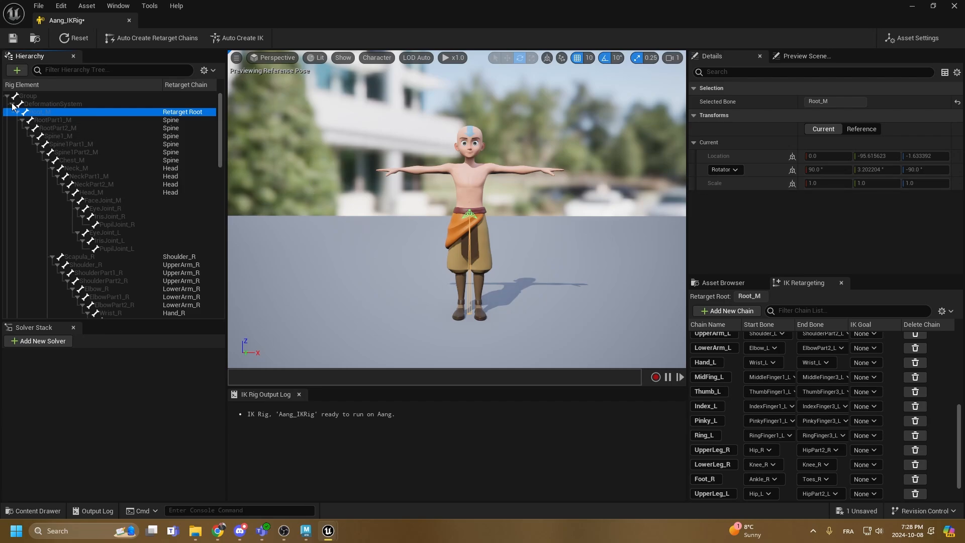
Check the chain assignments across the bone hierarchy and save the Aang_IKRig asset
click(63, 104)
scroll(120, 249, down, 15)
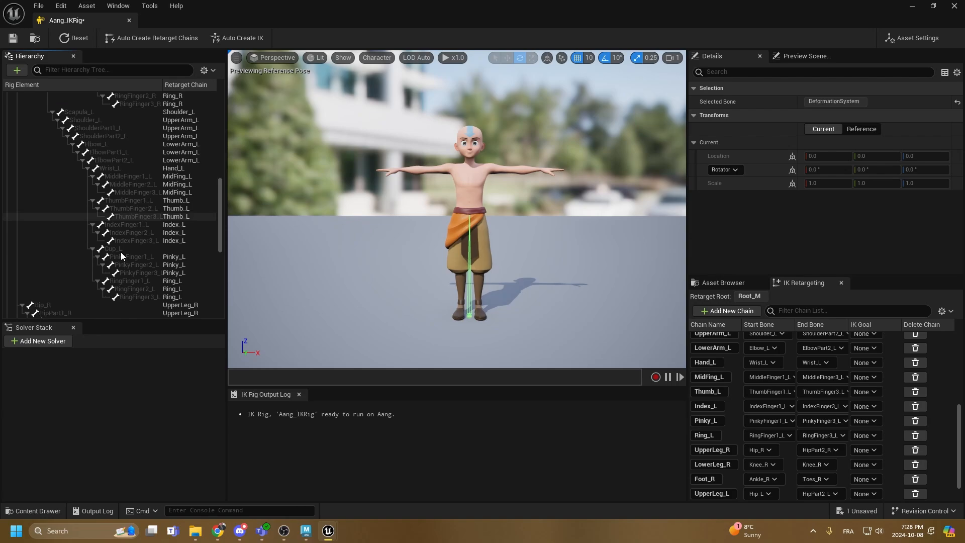
scroll(122, 247, up, 10)
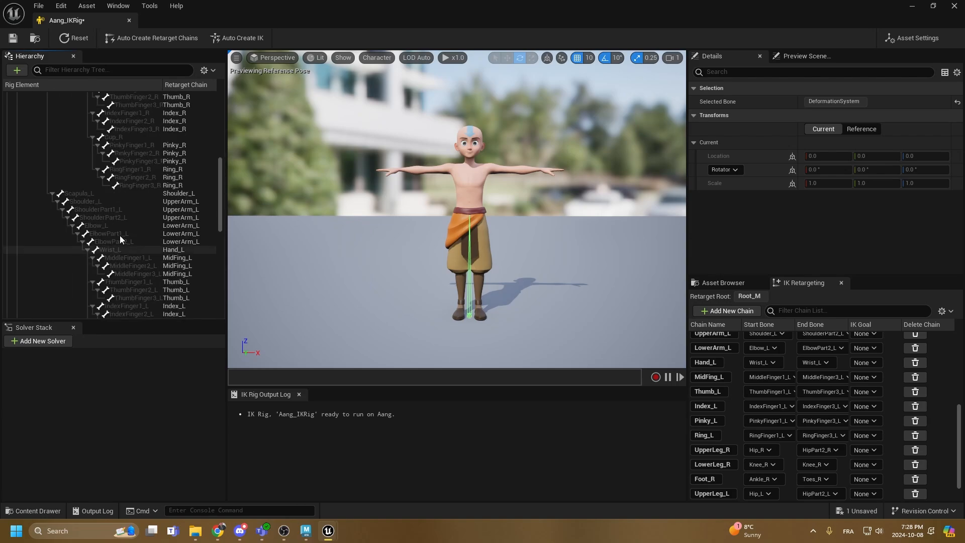
click(13, 39)
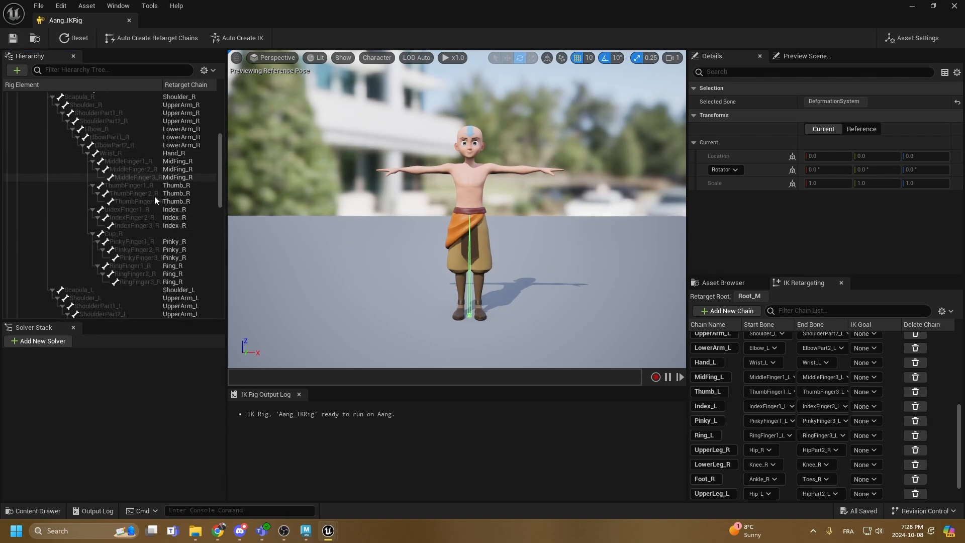
scroll(178, 215, up, 7)
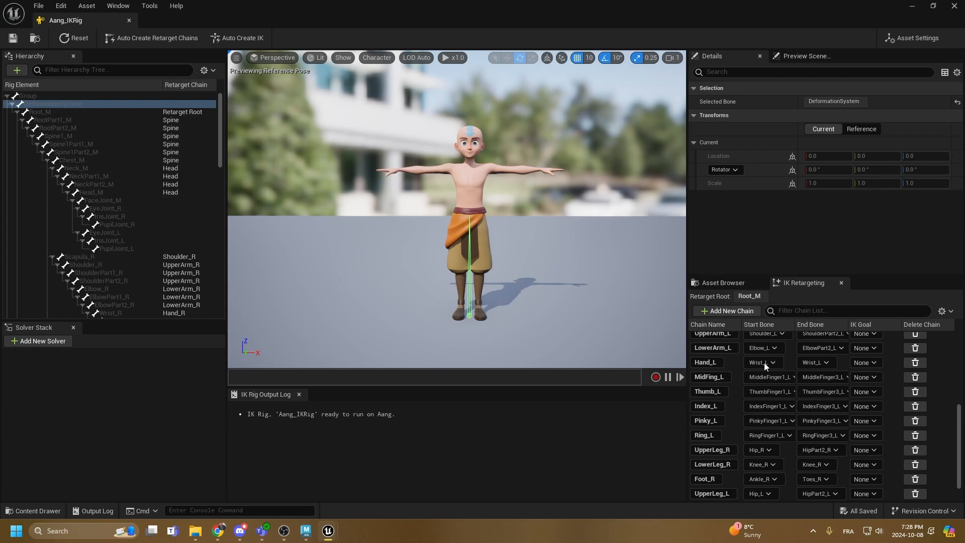
Review the start and end bones of the left arm, finger and leg chains in the retarget chain list
scroll(754, 387, down, 2)
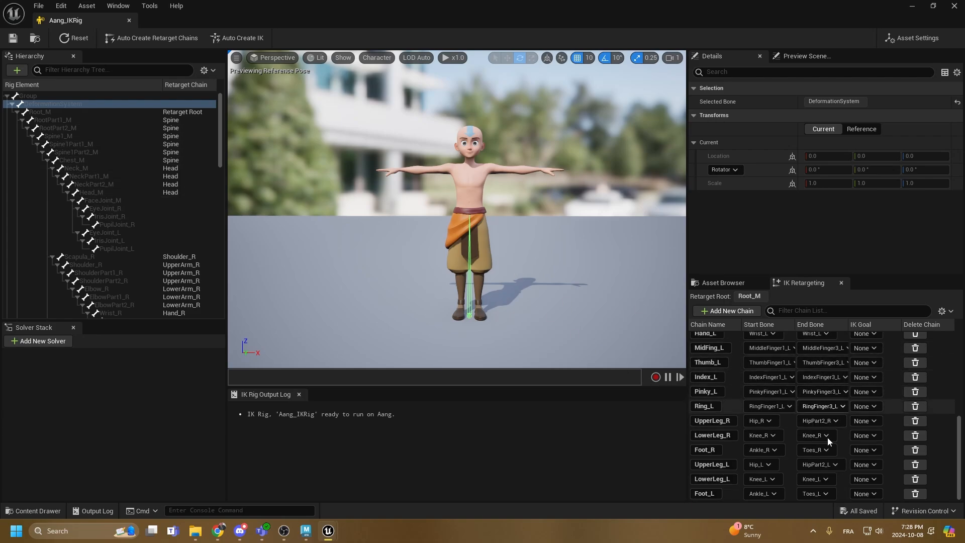
scroll(141, 237, down, 4)
click(108, 200)
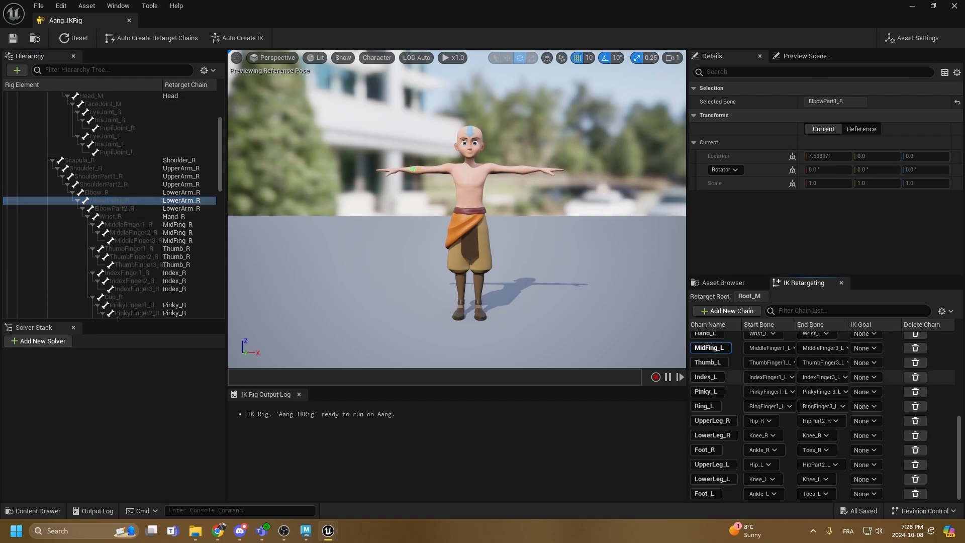
click(712, 376)
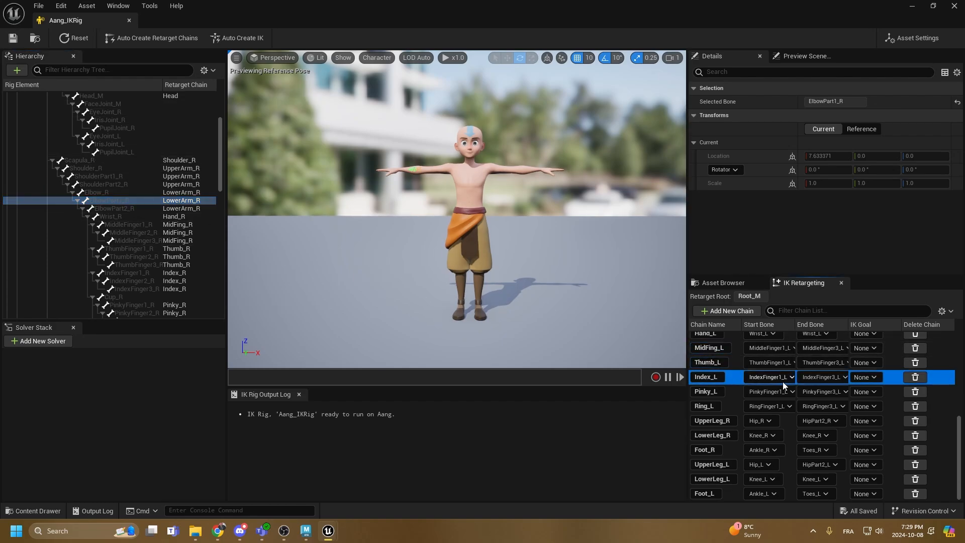
click(830, 496)
click(760, 409)
click(793, 434)
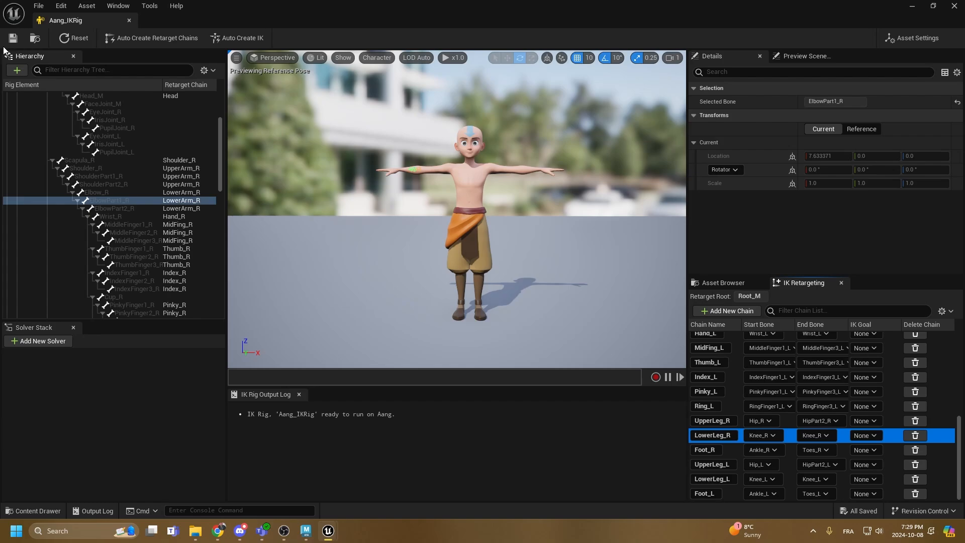
Create an IK Rig from the Mixamo skeletal mesh in the Animations/Mixamo folder and open it
click(912, 7)
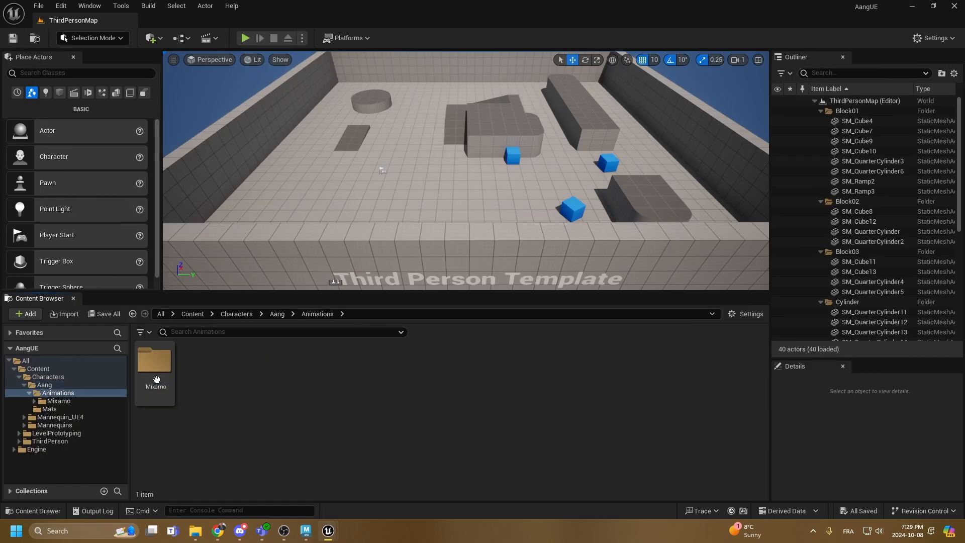
double_click(157, 379)
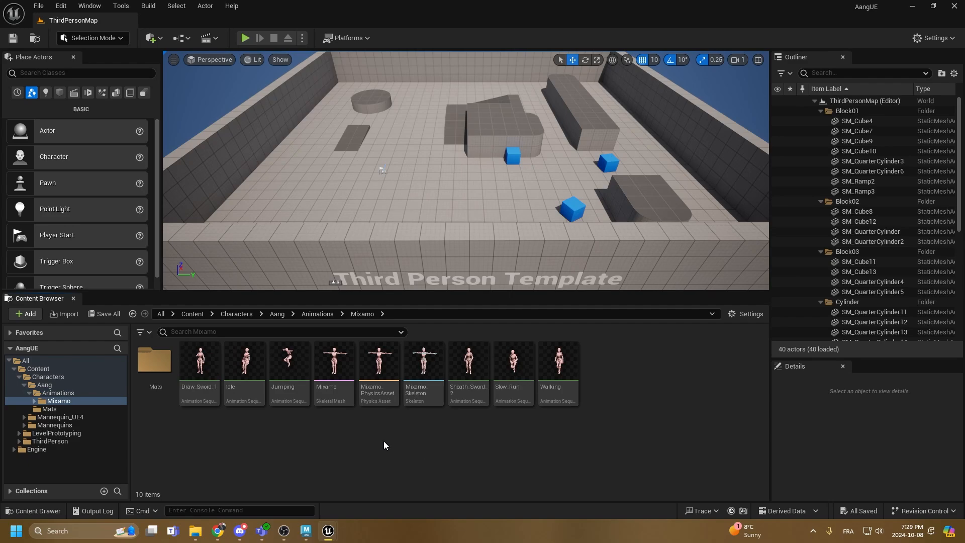
click(334, 364)
right_click(335, 367)
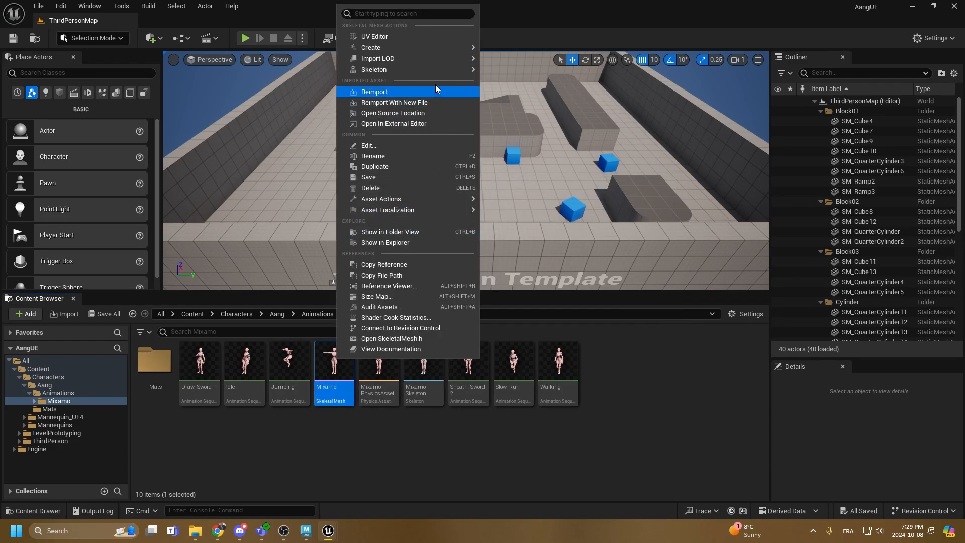
mouse_move(424, 46)
click(503, 238)
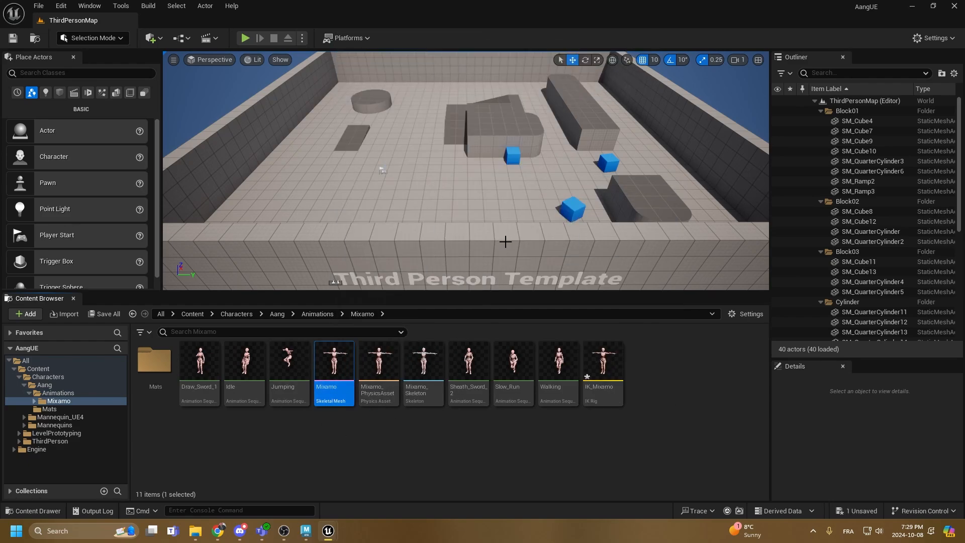
double_click(606, 372)
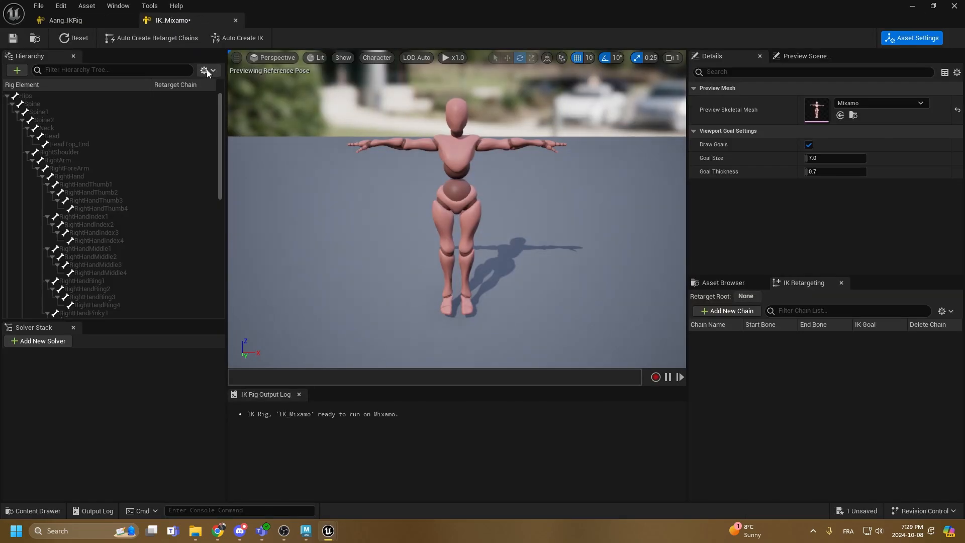
Examine the Mixamo bone hierarchy and compare it with the chain names in Aang_IKRig
drag(218, 106, 230, 229)
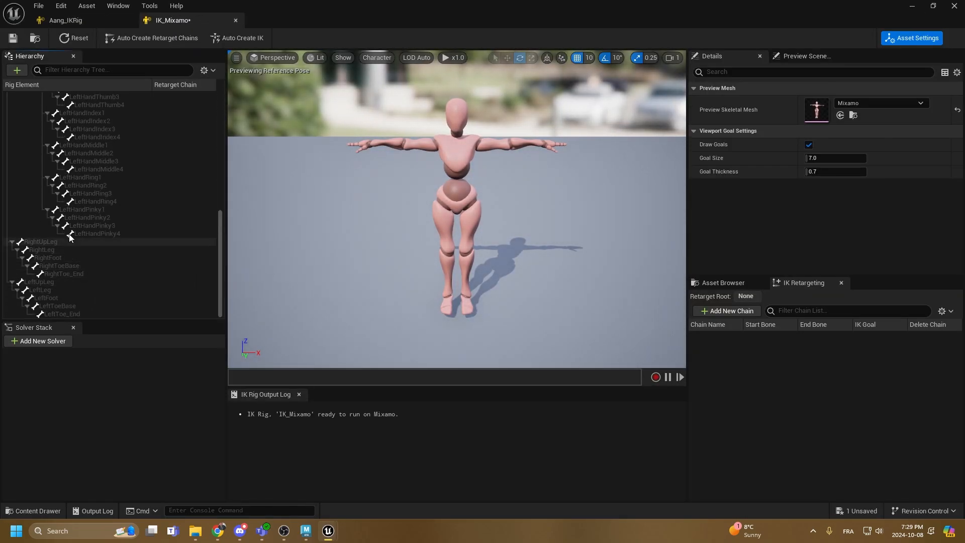
scroll(218, 236, up, 4)
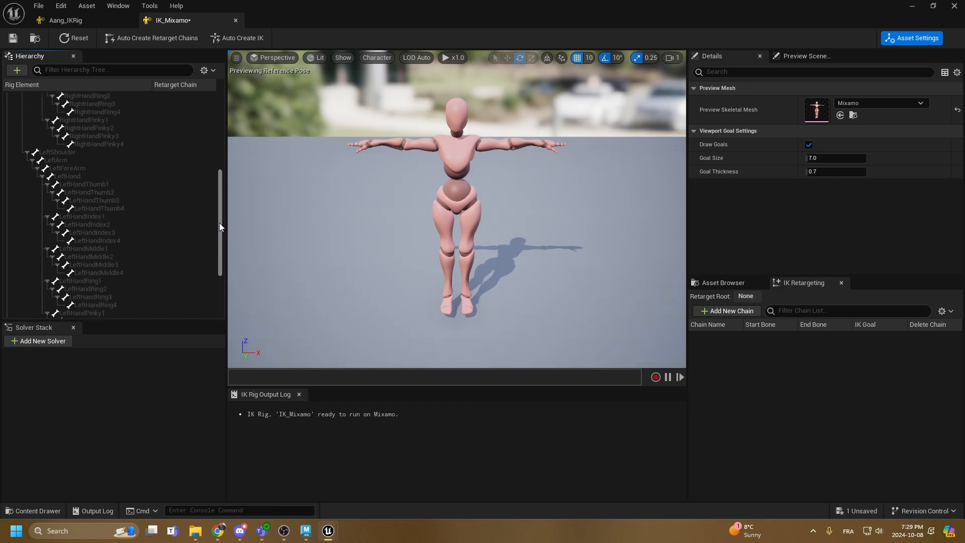
drag(219, 222, 203, 144)
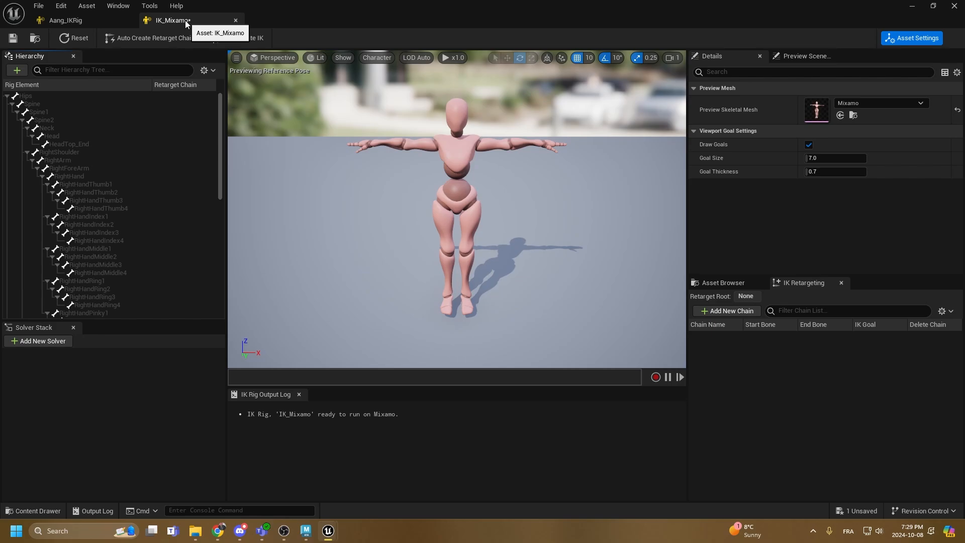
click(89, 22)
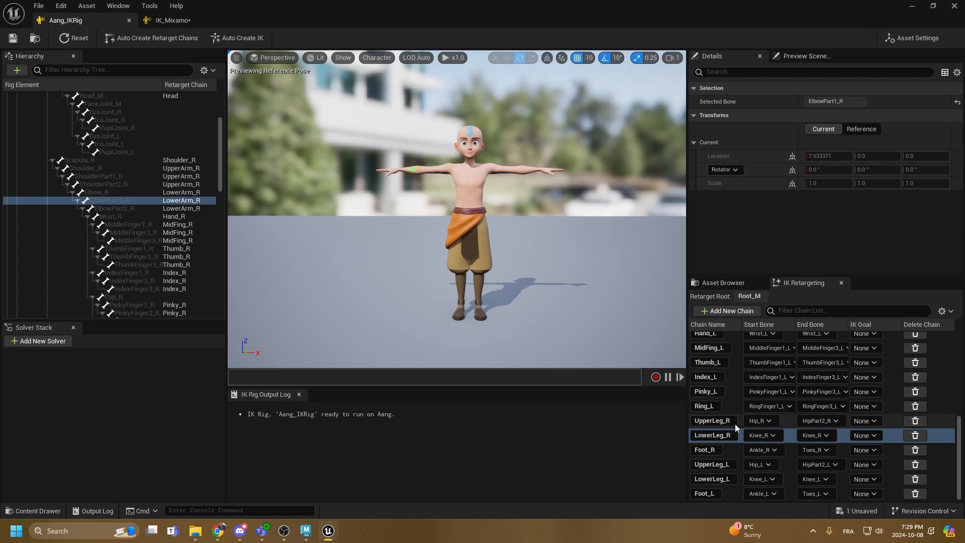
click(188, 20)
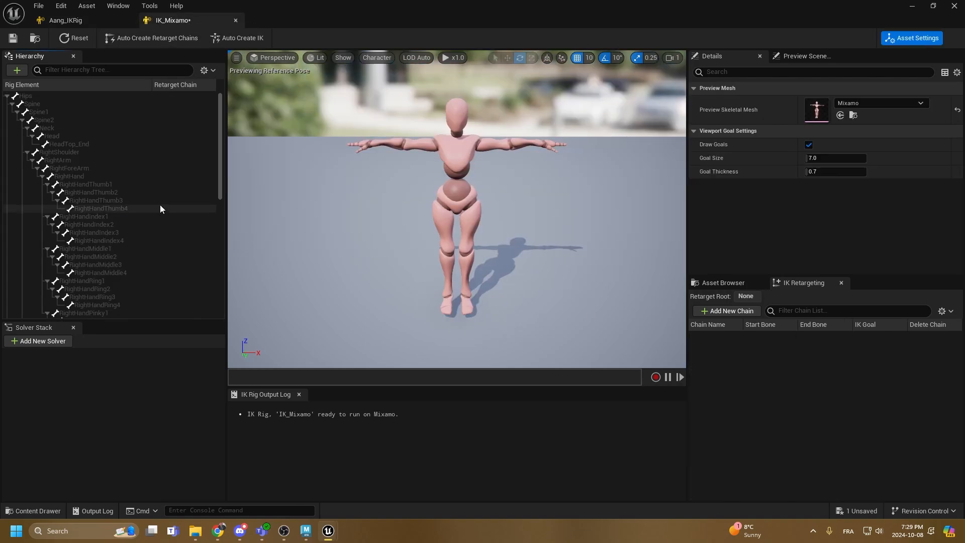
Compare the root bones of both rigs and set Hips as the retarget root of IK_Mixamo
click(49, 96)
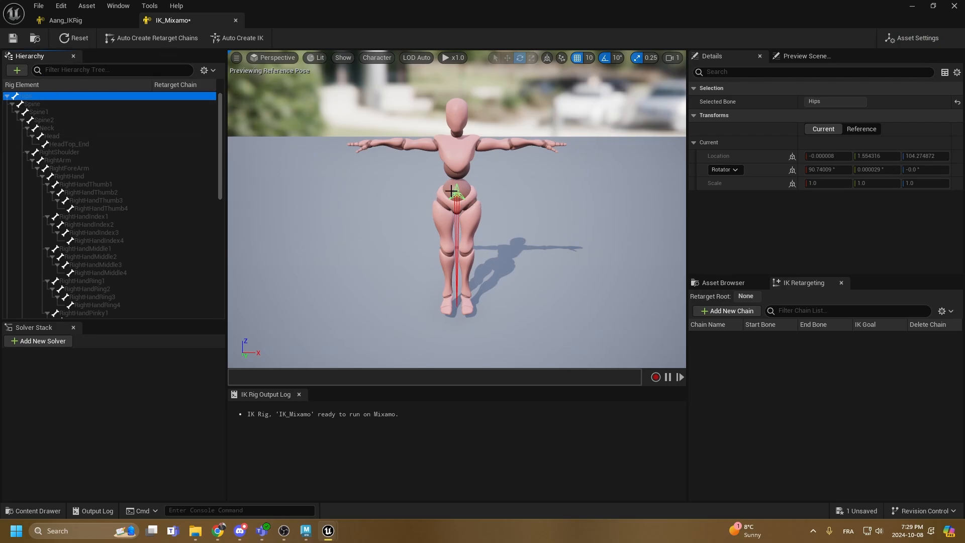
click(57, 18)
scroll(95, 158, up, 4)
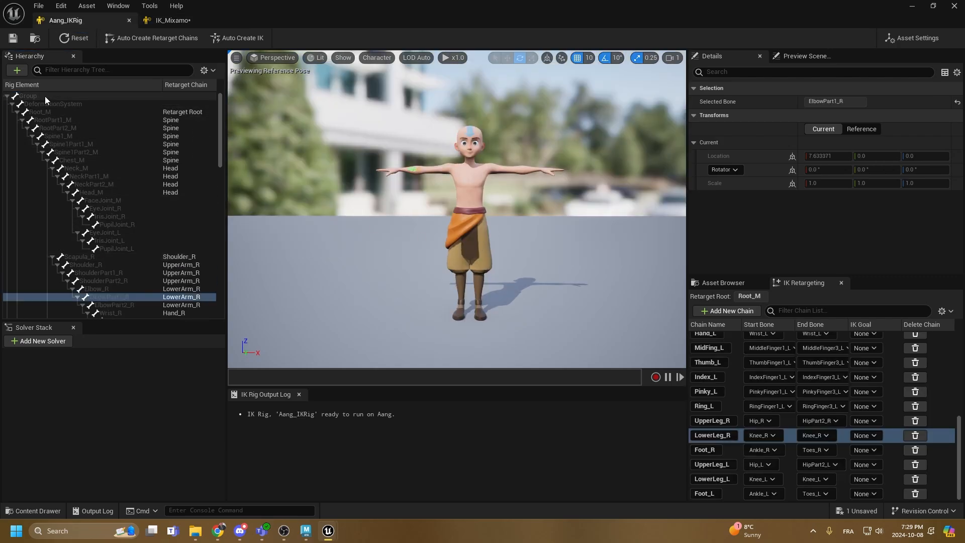
click(44, 111)
click(198, 25)
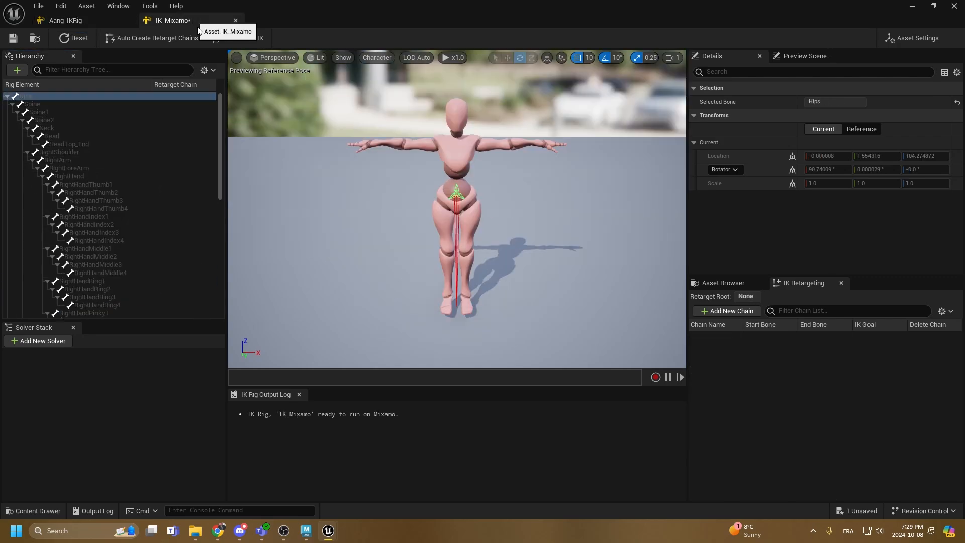
right_click(40, 96)
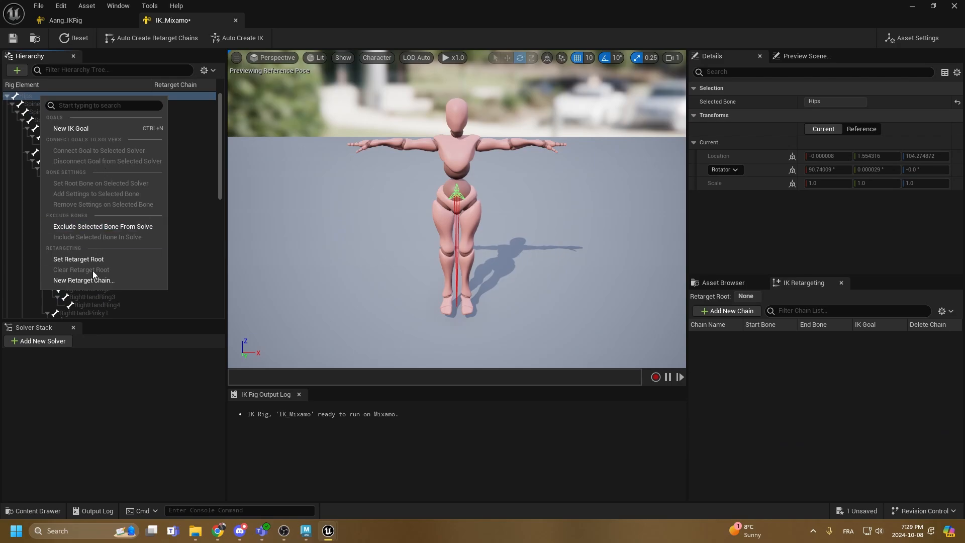
click(73, 258)
Look through the Mixamo skeleton's bones from the spine and arms down to the toes
scroll(115, 177, down, 10)
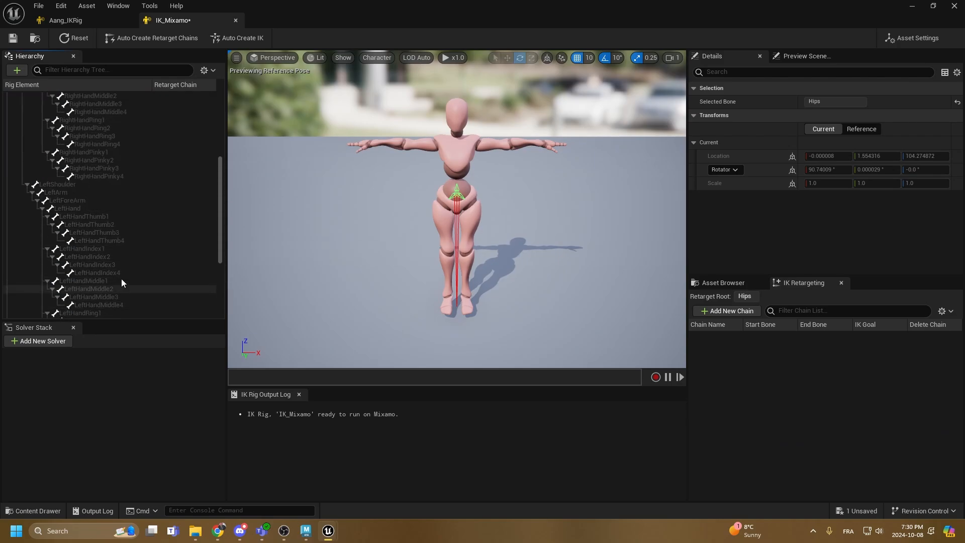
scroll(123, 274, up, 10)
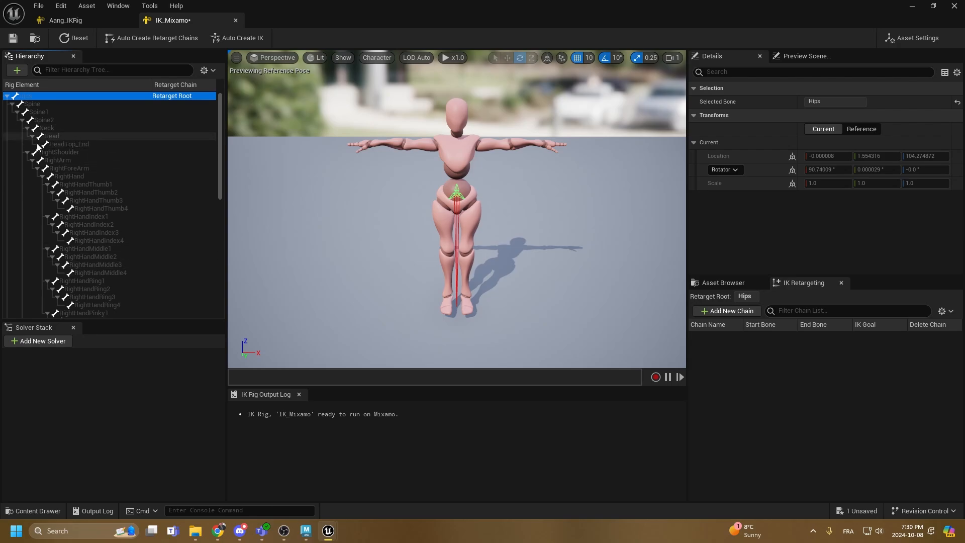
scroll(115, 252, down, 12)
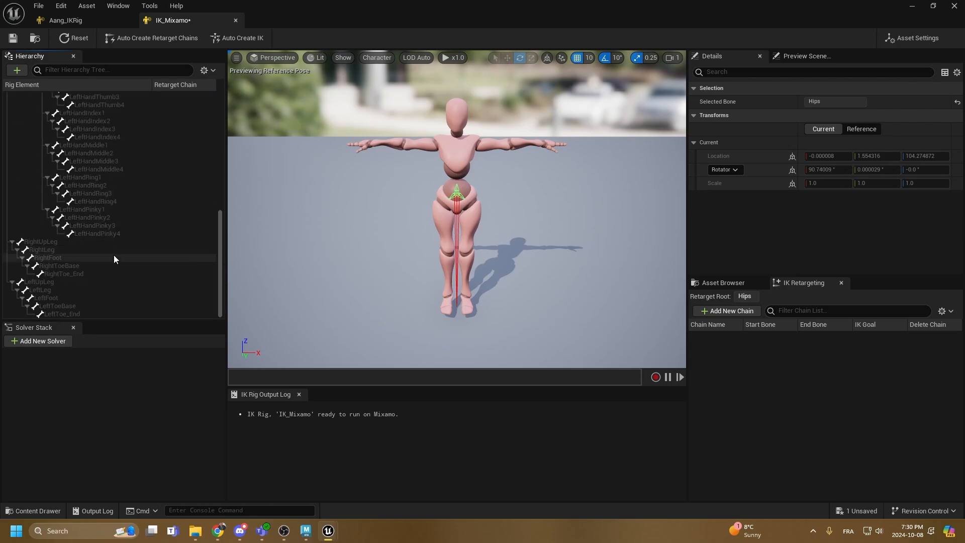
scroll(134, 304, up, 8)
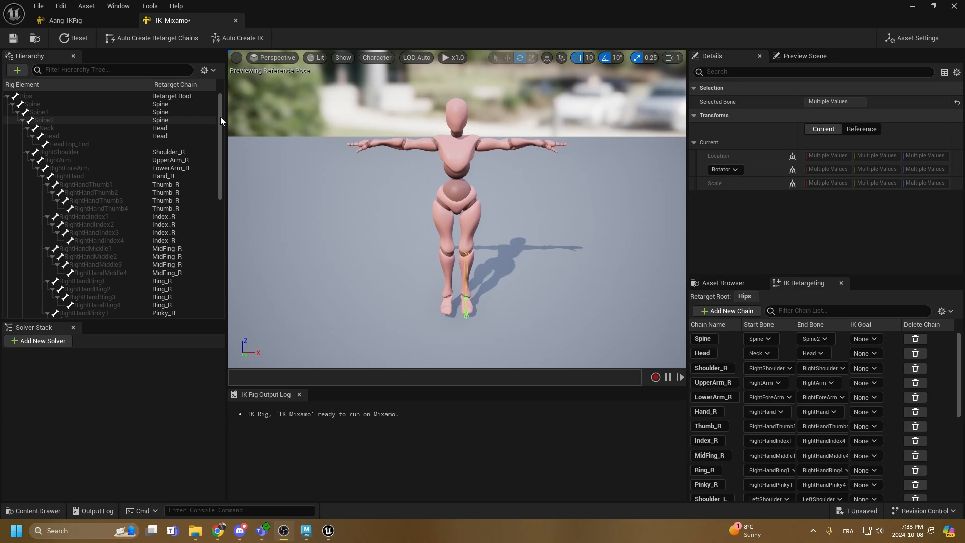
Check the Mixamo chain assignments against Aang_IKRig, save IK_Mixamo and return to the level editor
drag(219, 103, 210, 50)
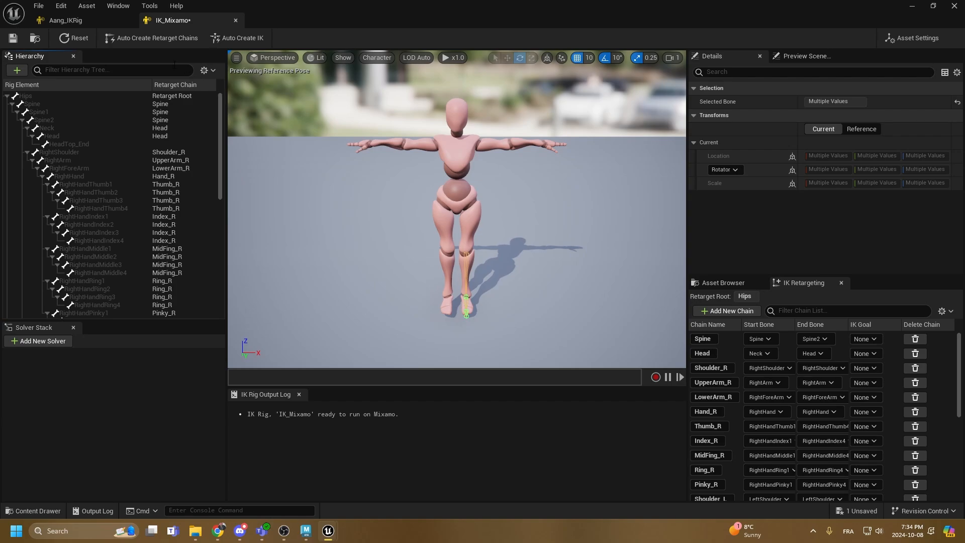
click(65, 20)
click(173, 20)
click(12, 38)
click(909, 7)
click(674, 396)
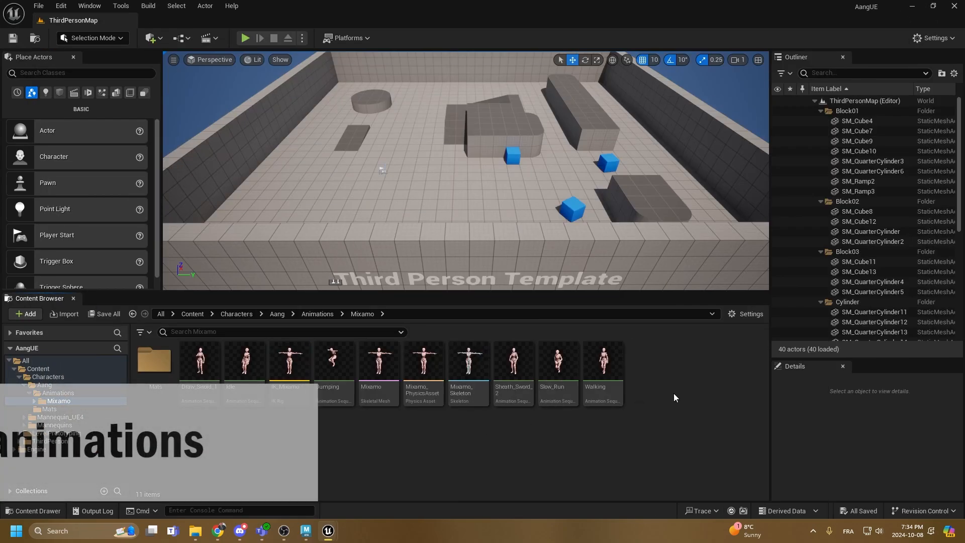
Create an IK Retargeter asset in the Aang character folder and name it Aang_Retargeter
click(58, 392)
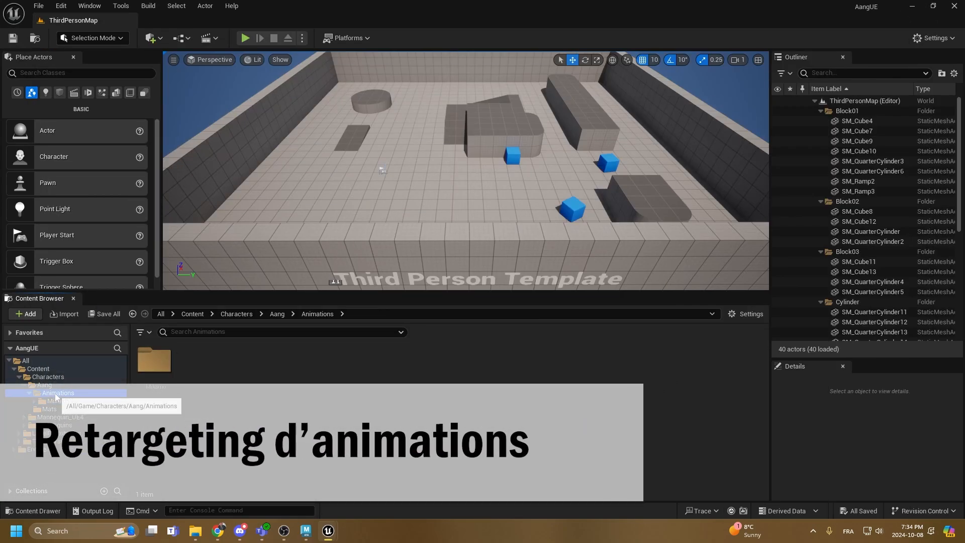
click(45, 385)
right_click(457, 369)
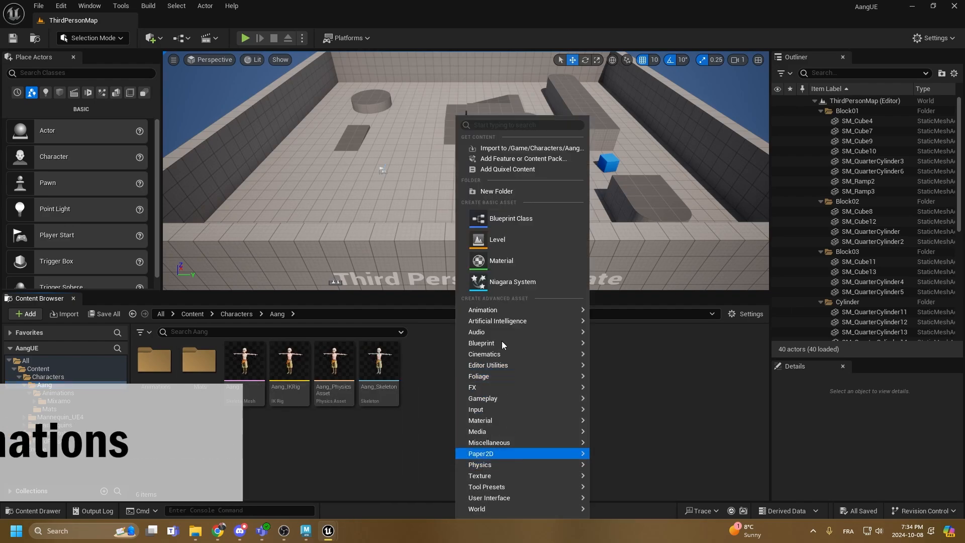
mouse_move(492, 312)
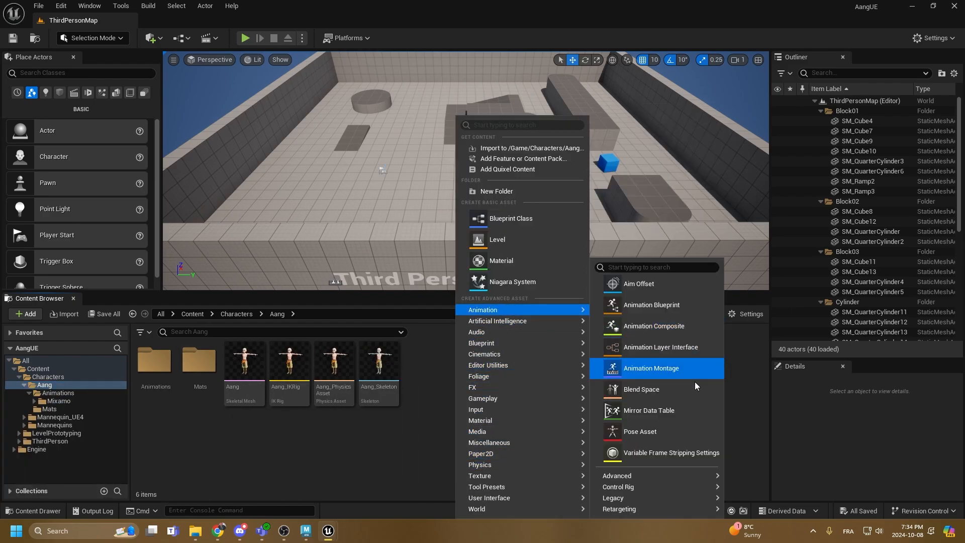
mouse_move(643, 510)
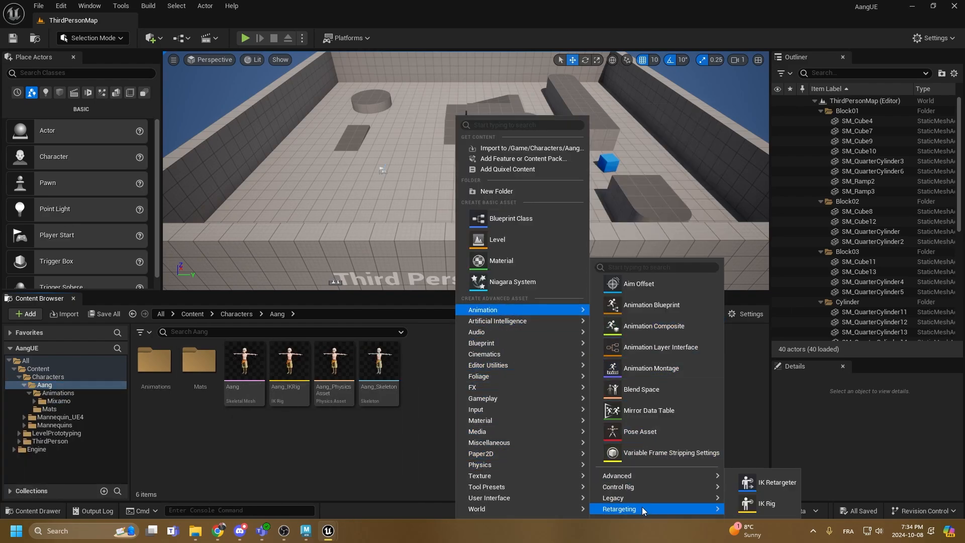
click(796, 483)
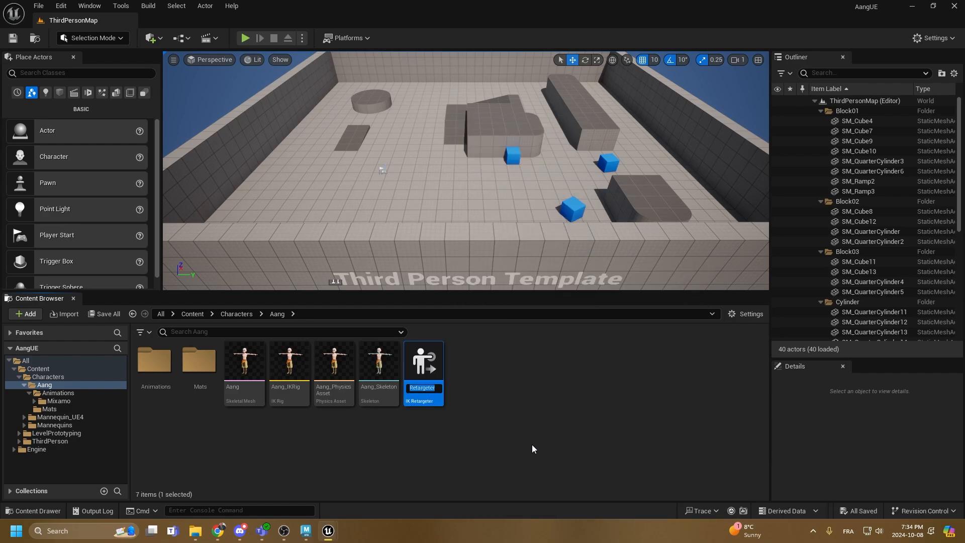
text(Aang_)
text(IKRig_Retarge)
text(ter)
key(Return)
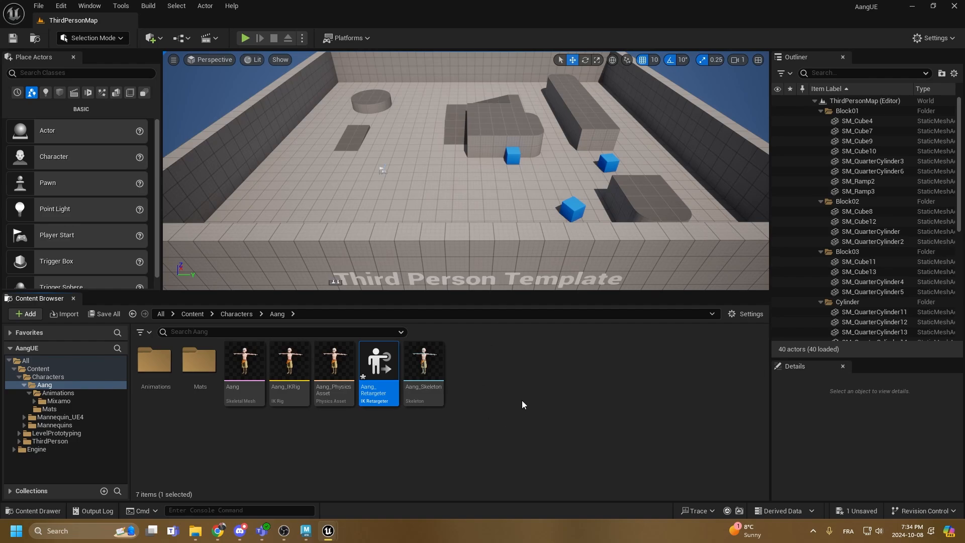
Open Aang_Retargeter and assign IK_Mixamo as the source IK Rig and Aang_IKRig as the target
double_click(376, 366)
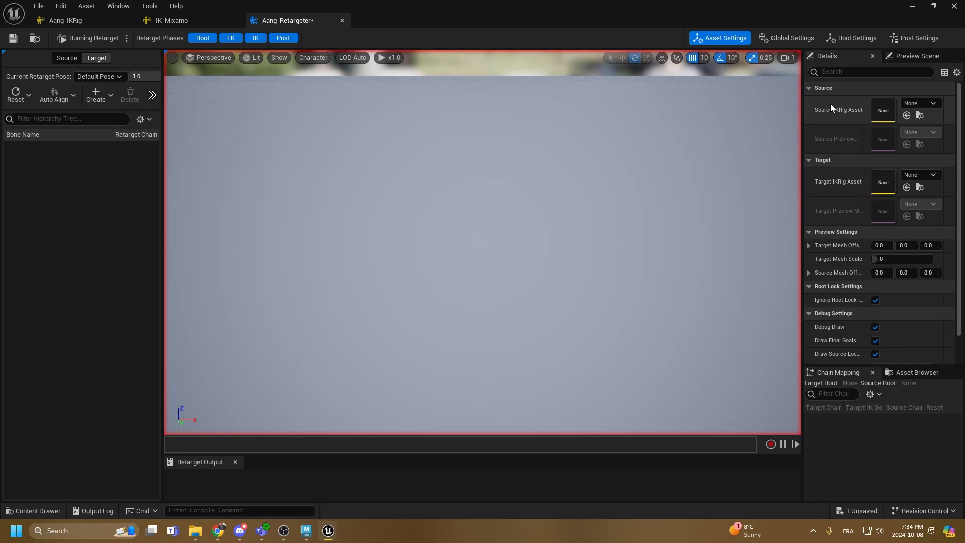
click(903, 104)
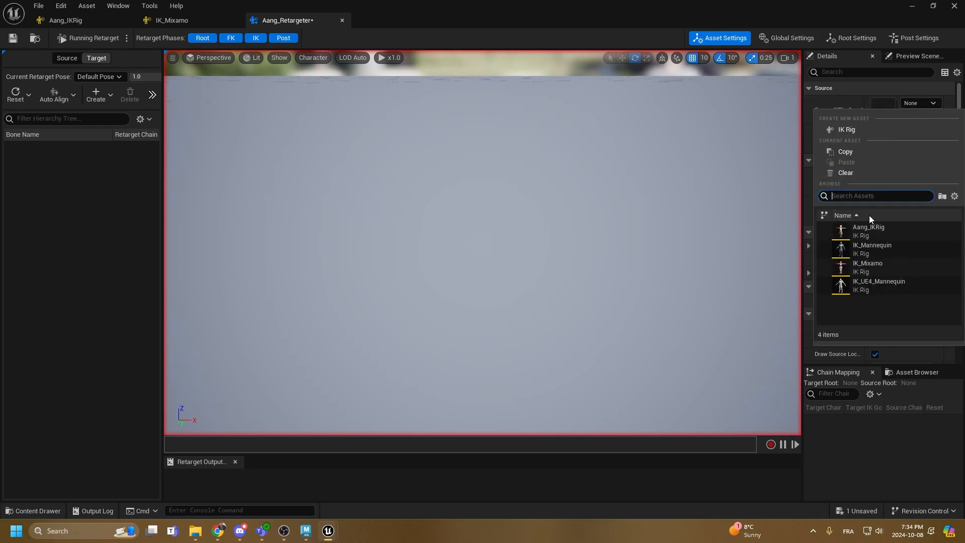
click(854, 267)
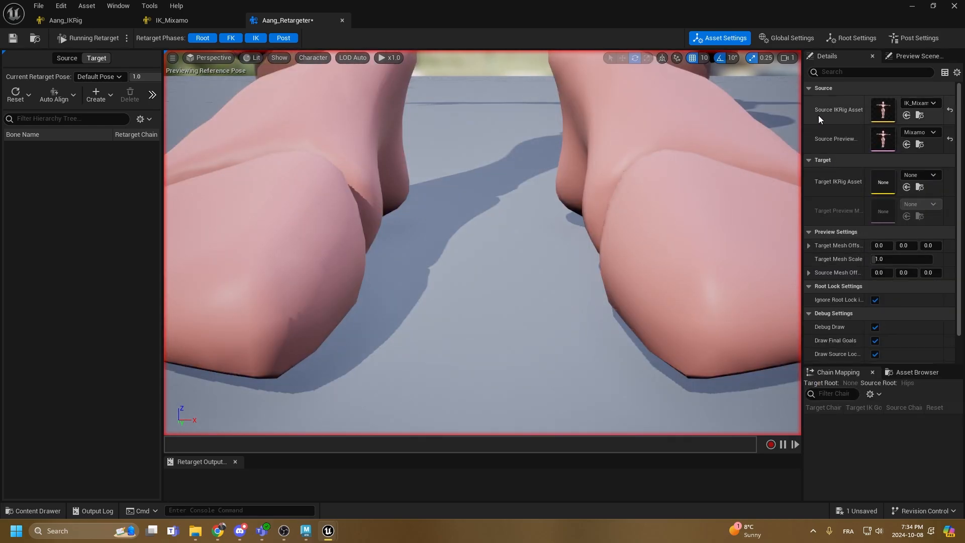
click(912, 178)
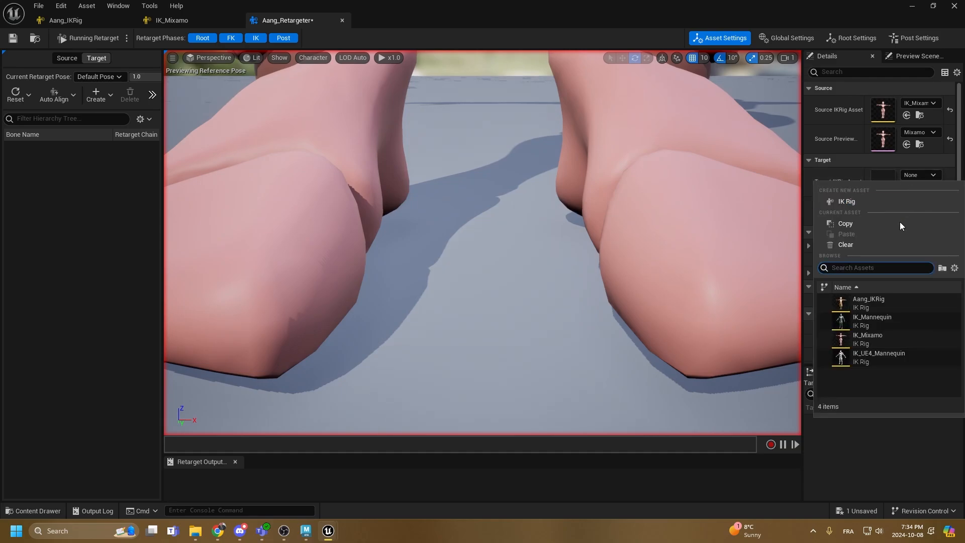
click(887, 308)
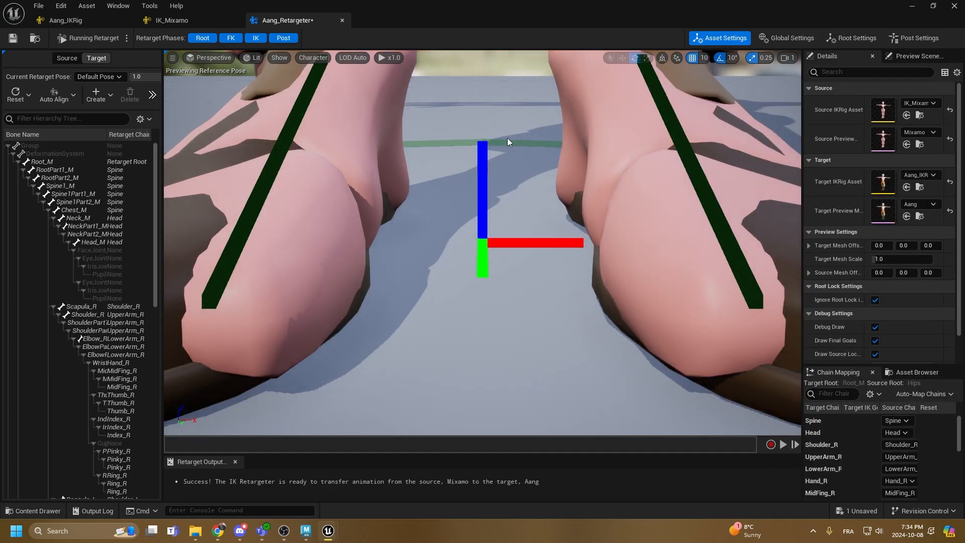
Check in the chain mapping that every target chain from Spine to Foot_L is paired with its matching source chain
scroll(506, 145, down, 10)
mouse_move(502, 168)
right_down()
mouse_move(504, 193)
mouse_move(504, 157)
right_up()
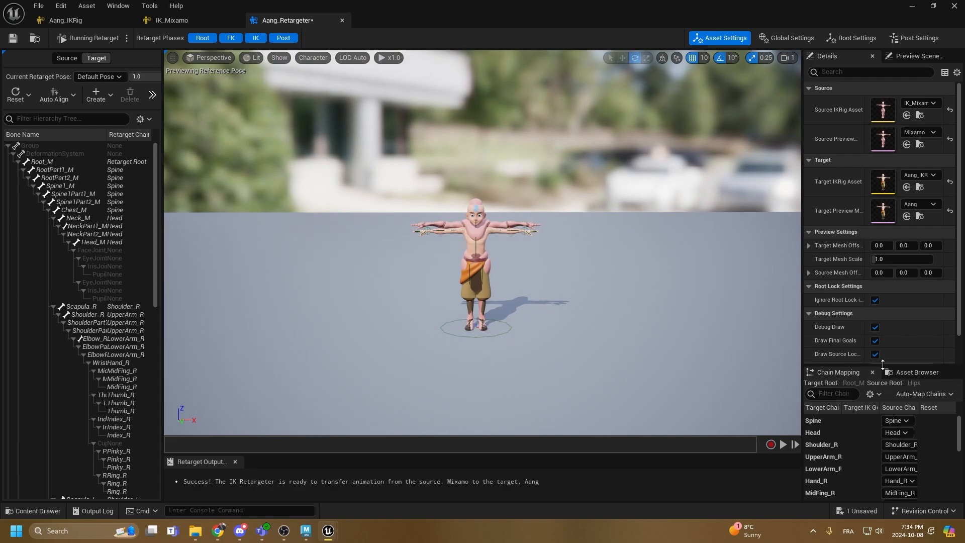
drag(883, 364, 902, 199)
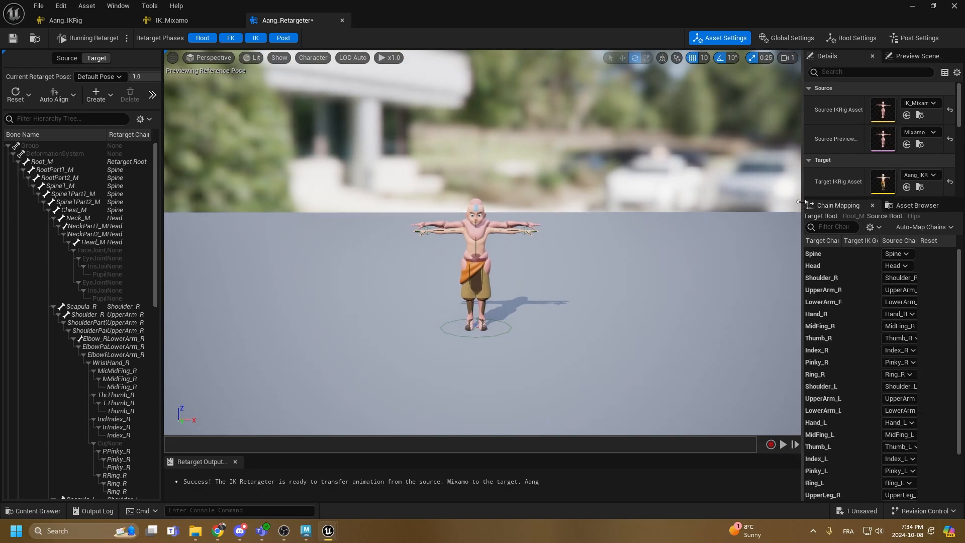
drag(800, 203, 662, 236)
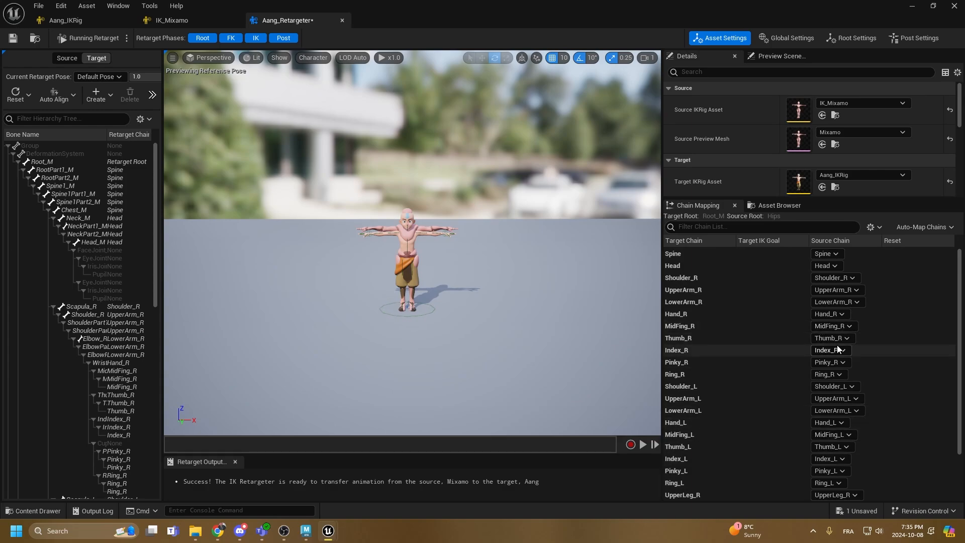
scroll(751, 360, down, 3)
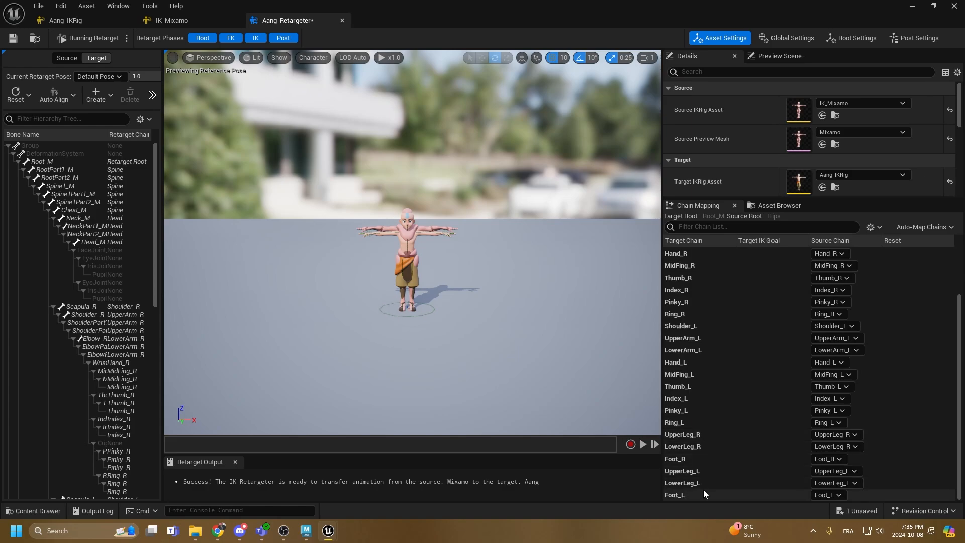
click(837, 497)
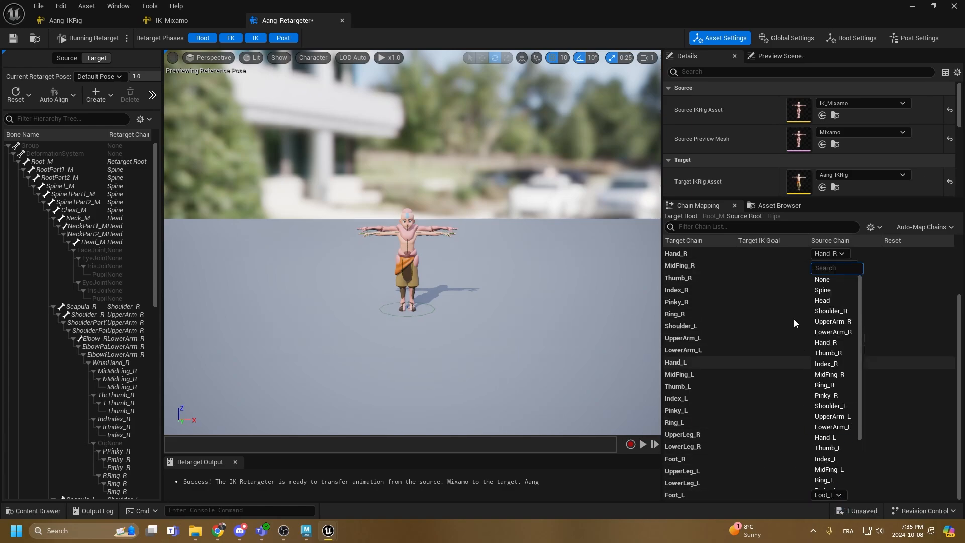
click(894, 291)
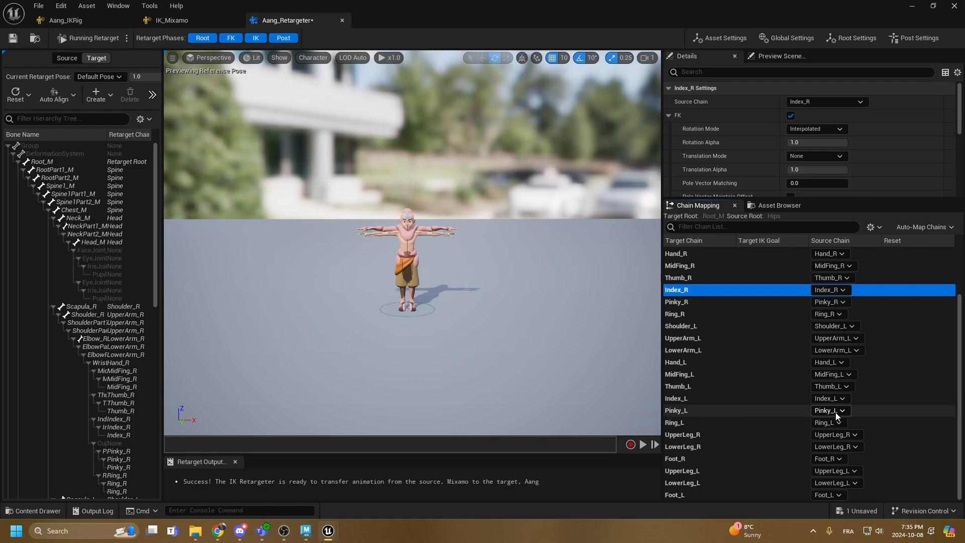
scroll(835, 412, up, 3)
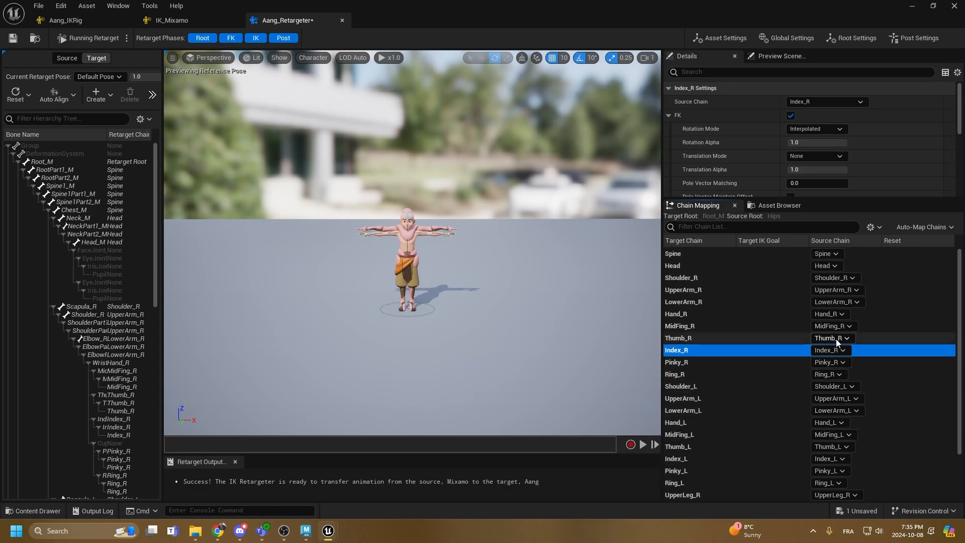
Separate the two preview characters by setting the target mesh's X offset to about 168 in the asset settings
drag(819, 200, 819, 332)
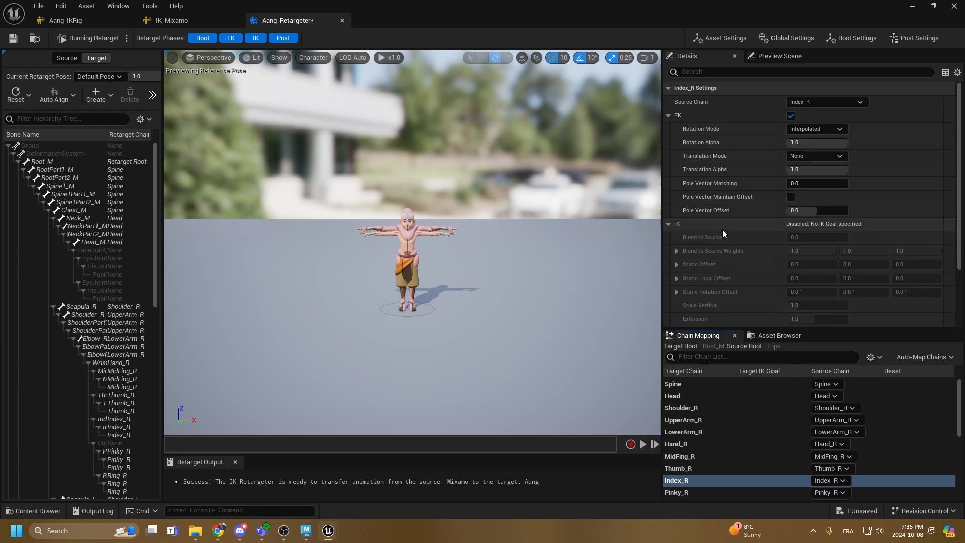
scroll(719, 227, down, 3)
scroll(726, 242, up, 3)
click(698, 38)
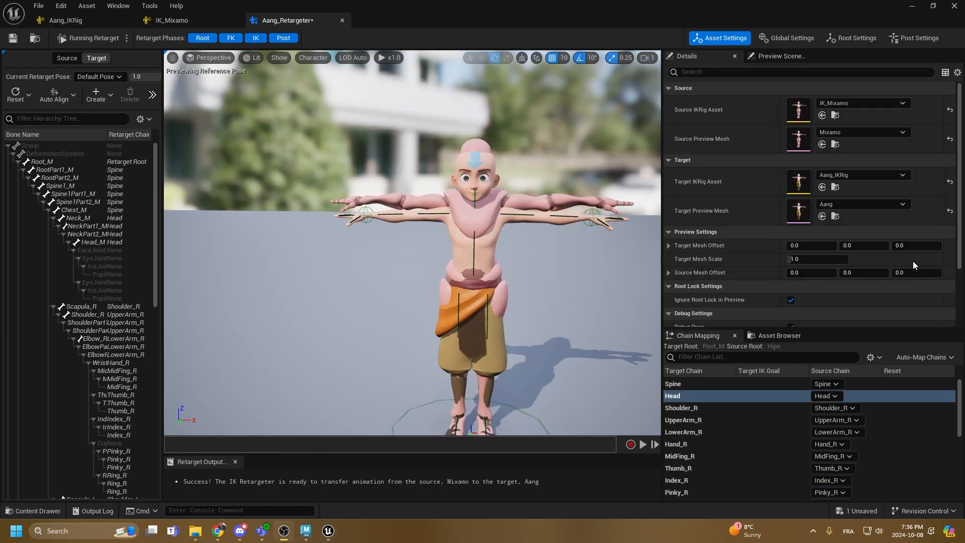
click(770, 39)
click(714, 42)
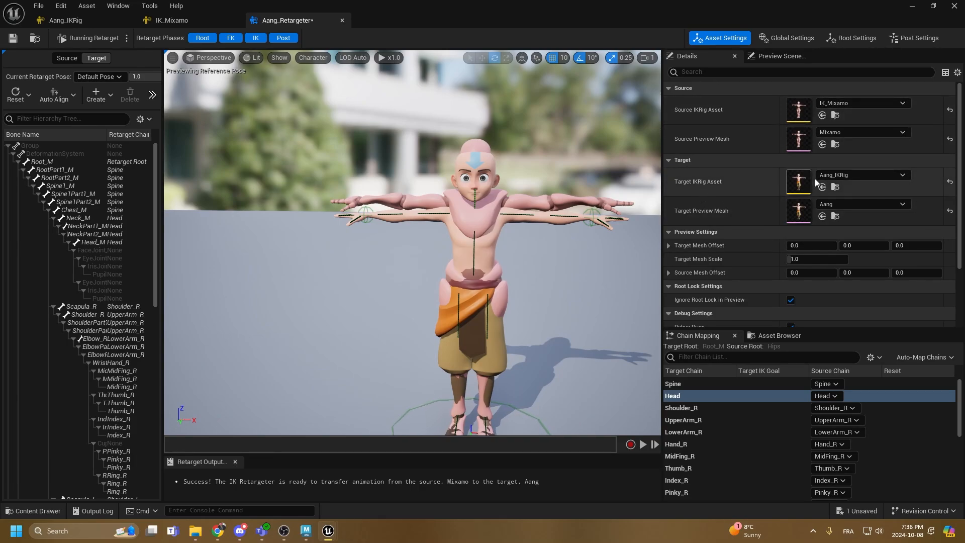
scroll(814, 179, down, 3)
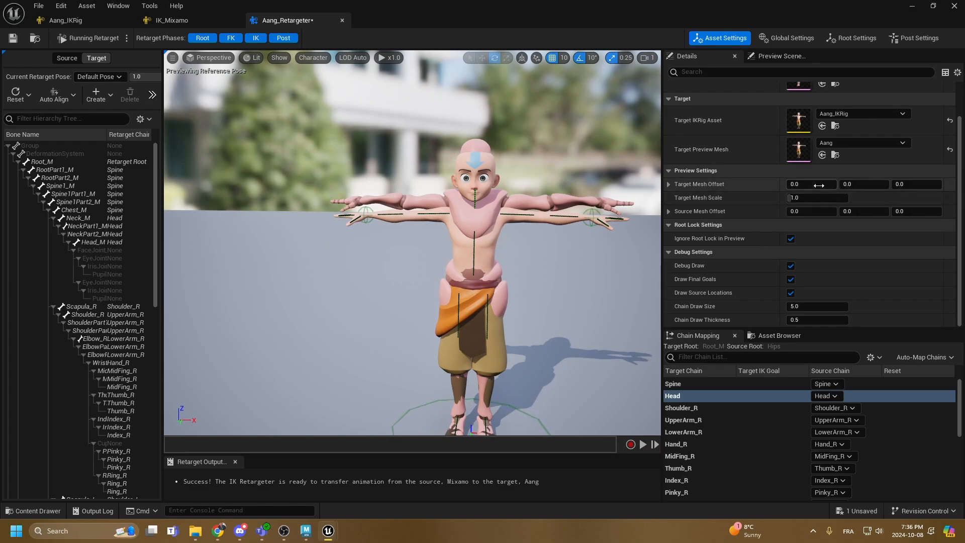
drag(805, 184, 903, 184)
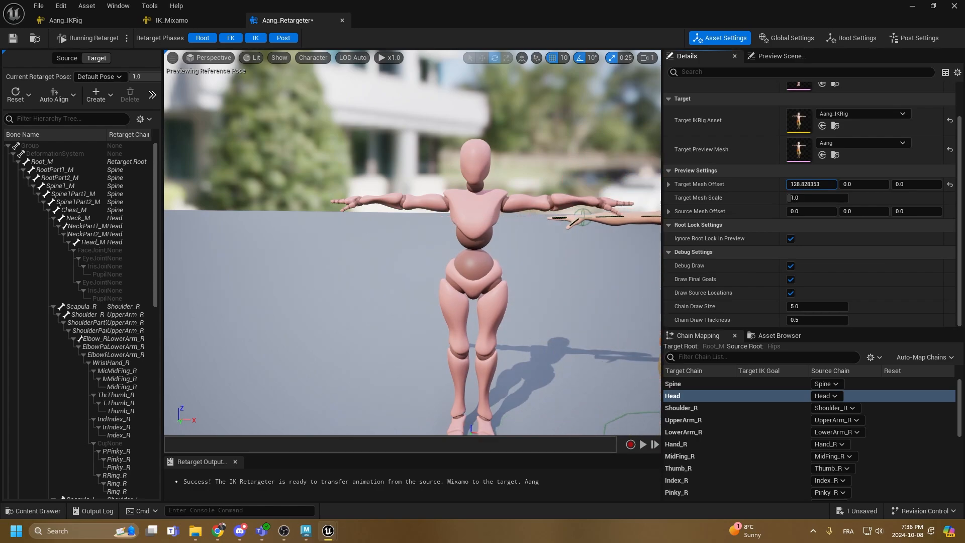
right_drag(442, 218, 486, 221)
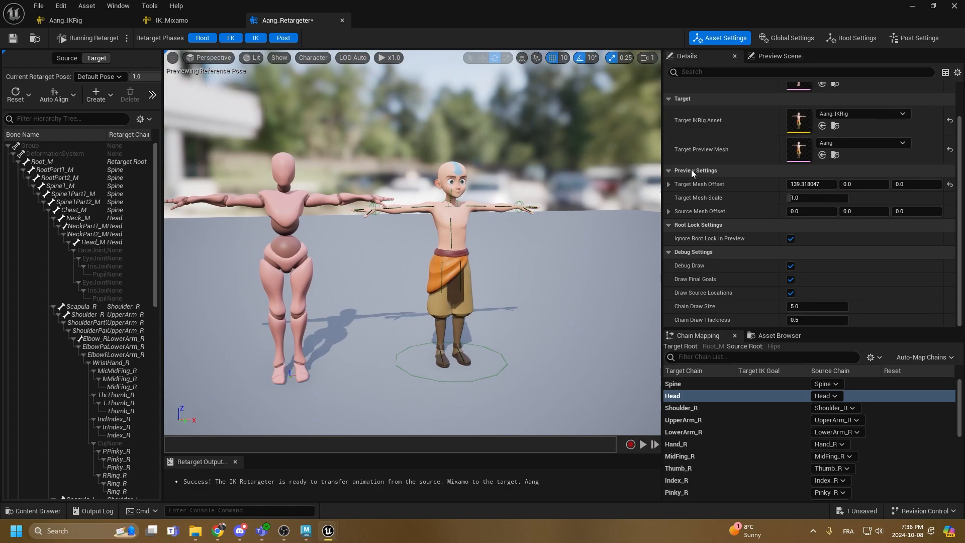
drag(807, 186, 808, 187)
mouse_move(469, 224)
right_down()
mouse_move(427, 232)
mouse_move(439, 239)
mouse_move(481, 219)
right_up()
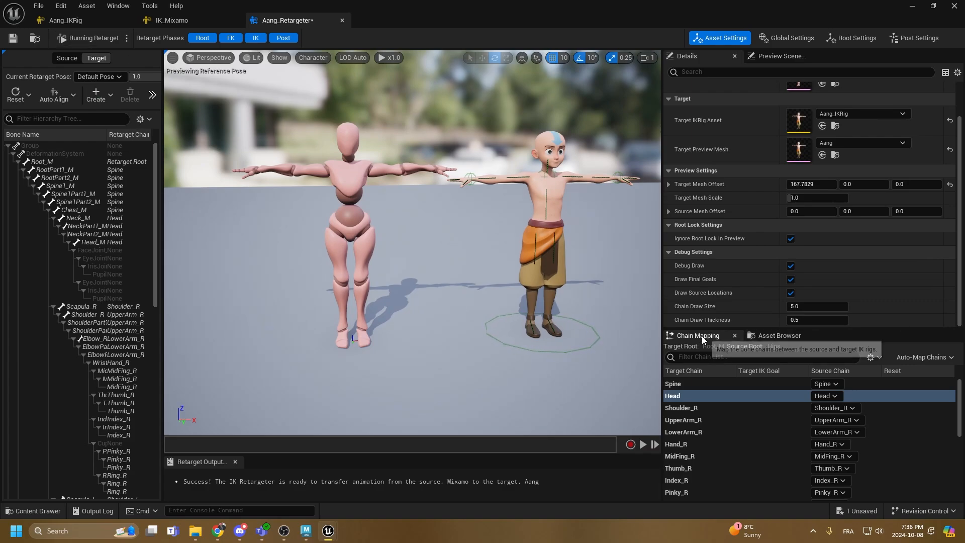
Preview the Idle animation on both characters and examine Aang's arms, hands and legs up close
click(766, 338)
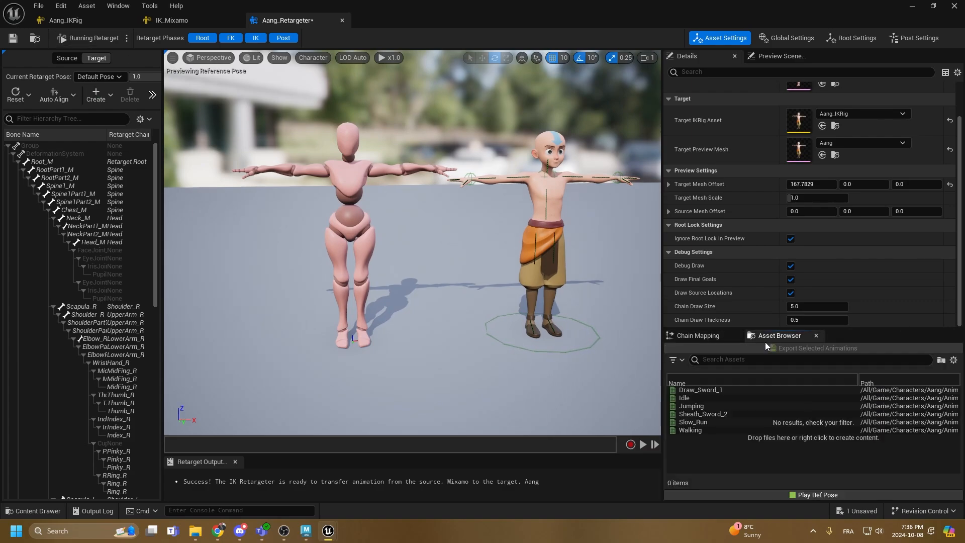
click(704, 336)
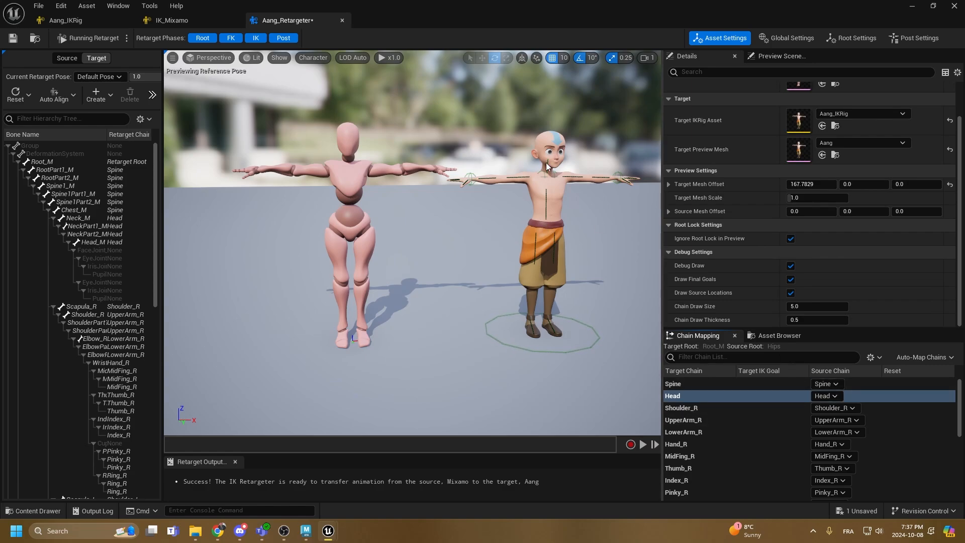
click(782, 336)
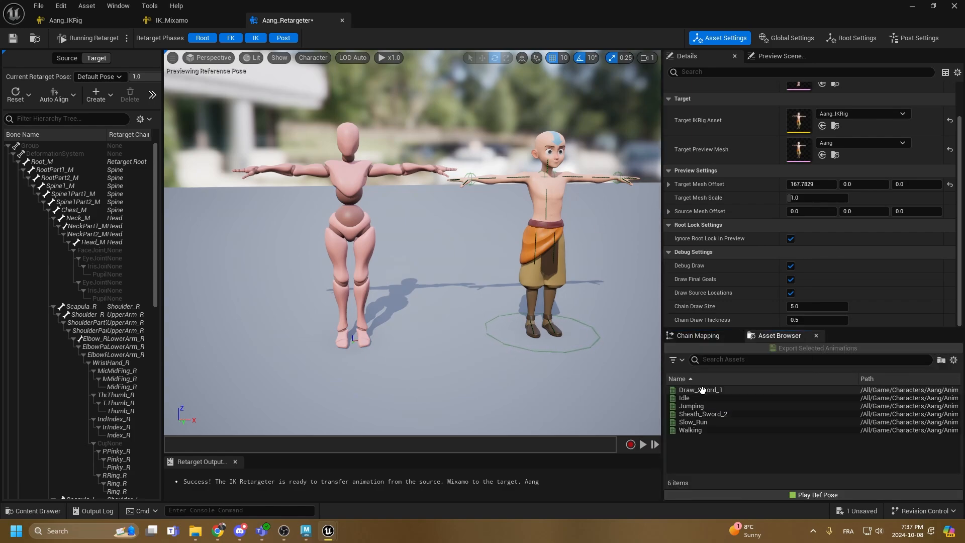
click(685, 398)
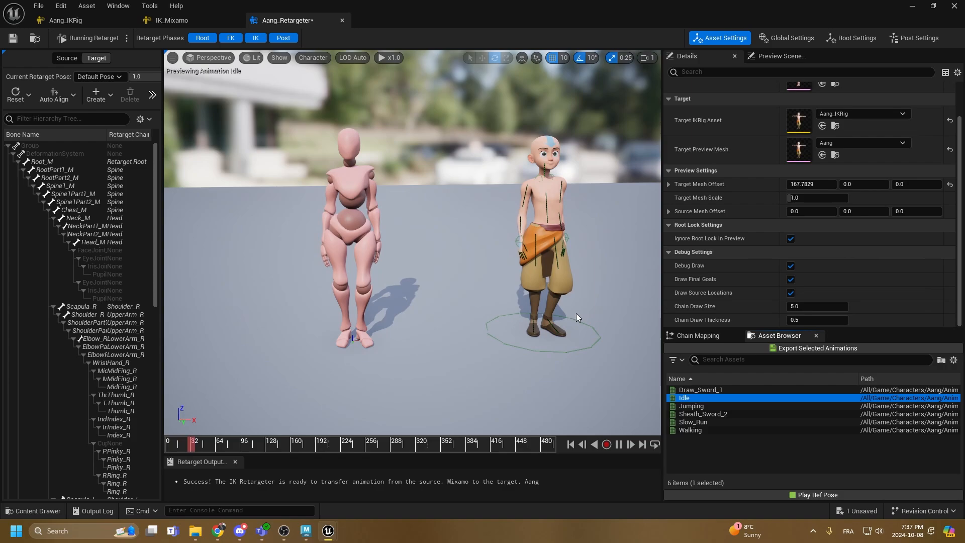
right_drag(579, 319, 663, 319)
key(s)
key(a)
key(d)
key(w)
key(w)
key(w)
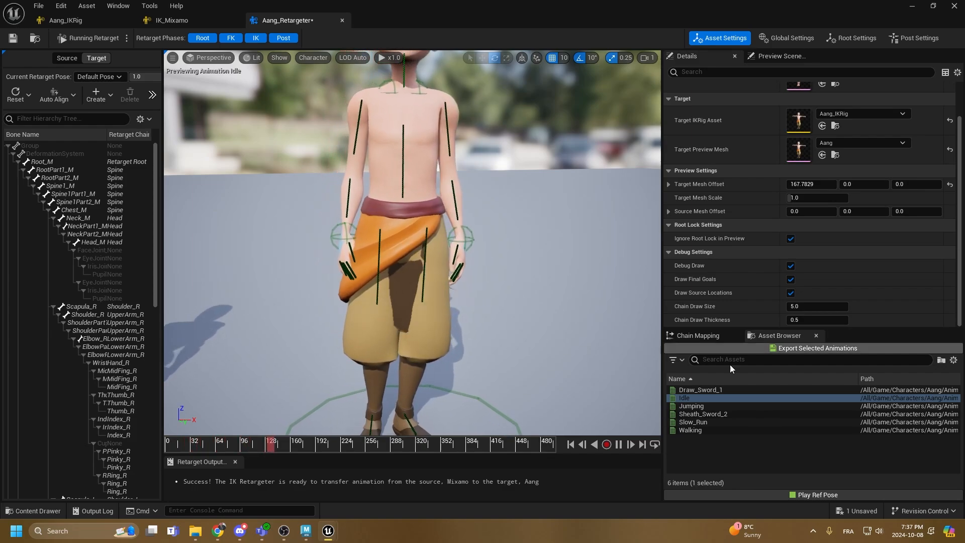
Preview the Jumping, Draw_Sword_1 and Walking animations on both characters and examine Aang's hands during the walk
click(707, 406)
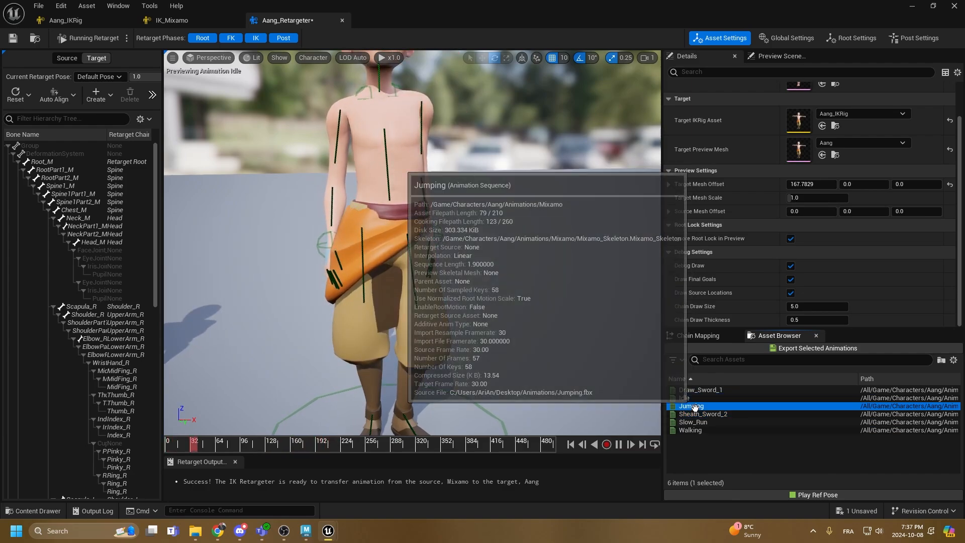
double_click(699, 406)
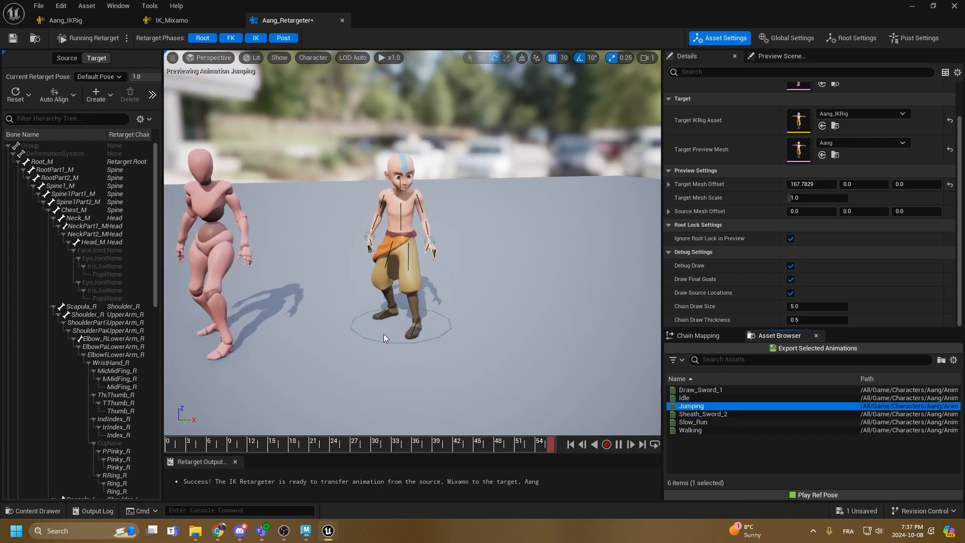
double_click(768, 390)
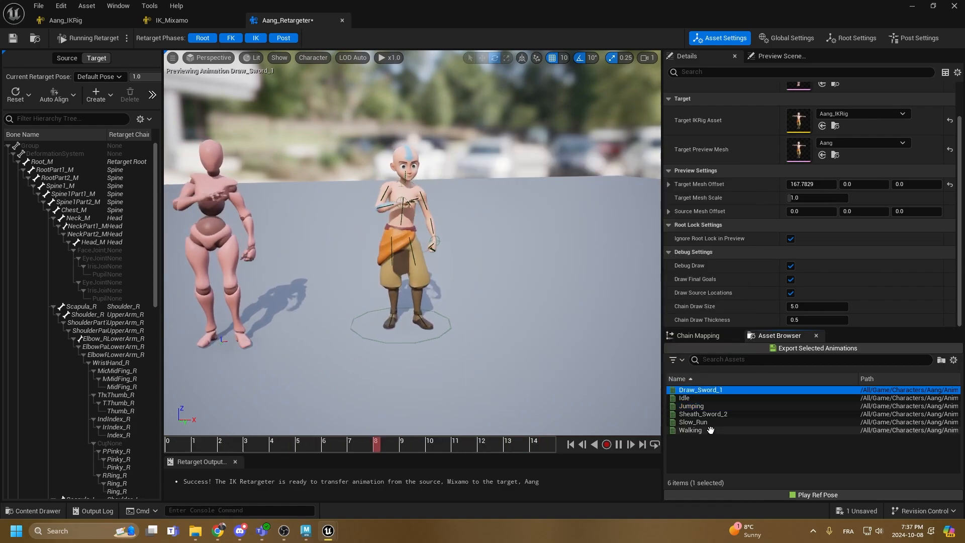
double_click(699, 430)
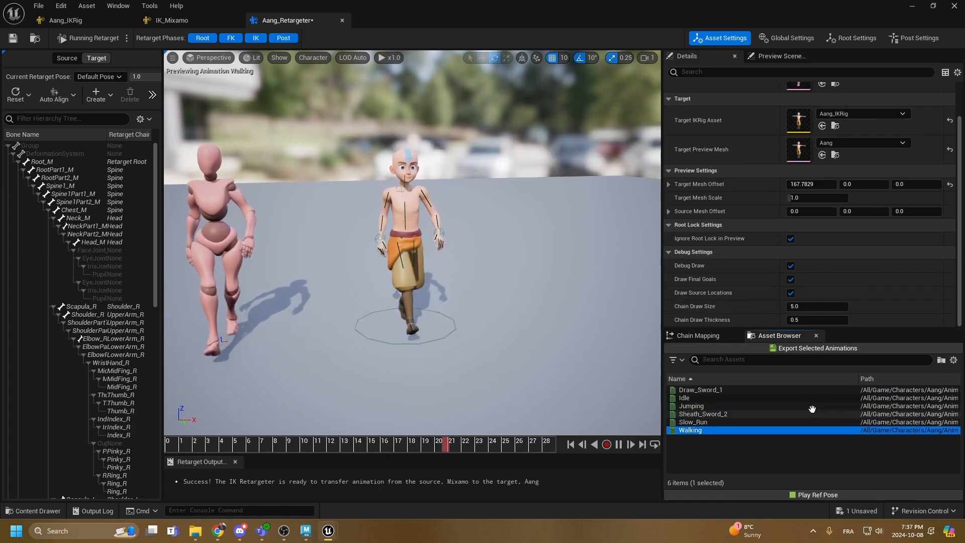
right_drag(499, 301, 523, 311)
right_drag(506, 346, 507, 346)
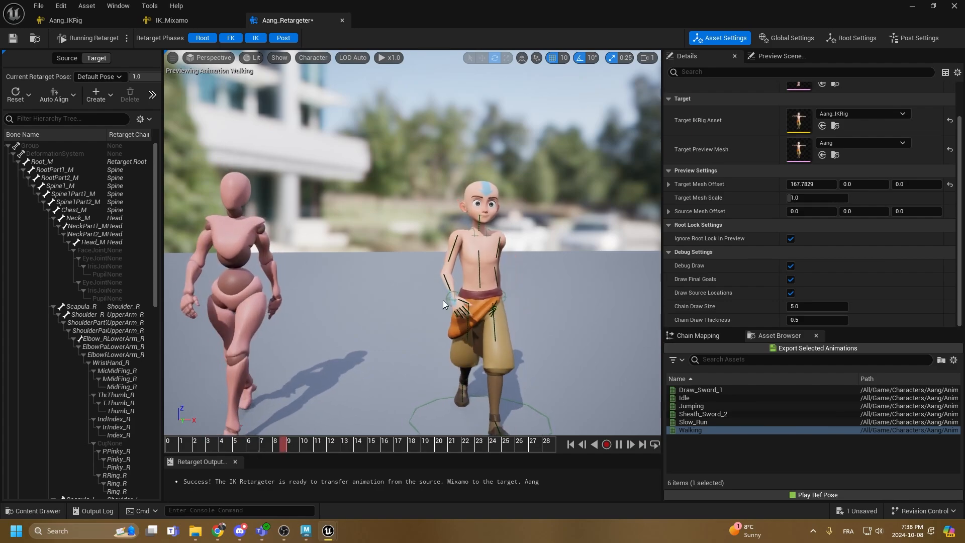
Compare the two characters' retarget poses, resume the Walking preview and look over the source skeleton's bone hierarchy
click(110, 38)
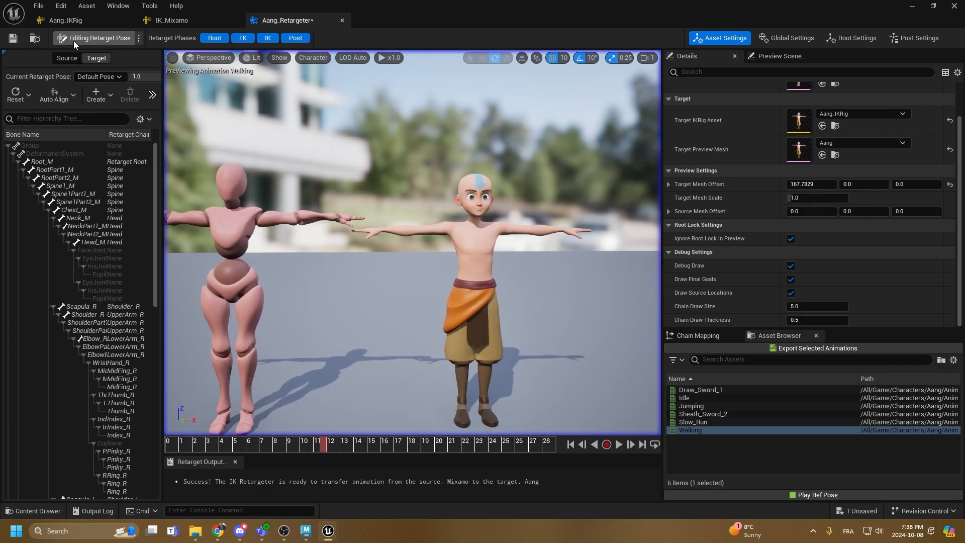
key(s)
mouse_move(451, 168)
right_down()
mouse_move(436, 173)
mouse_move(470, 176)
mouse_move(433, 169)
right_up()
key(d)
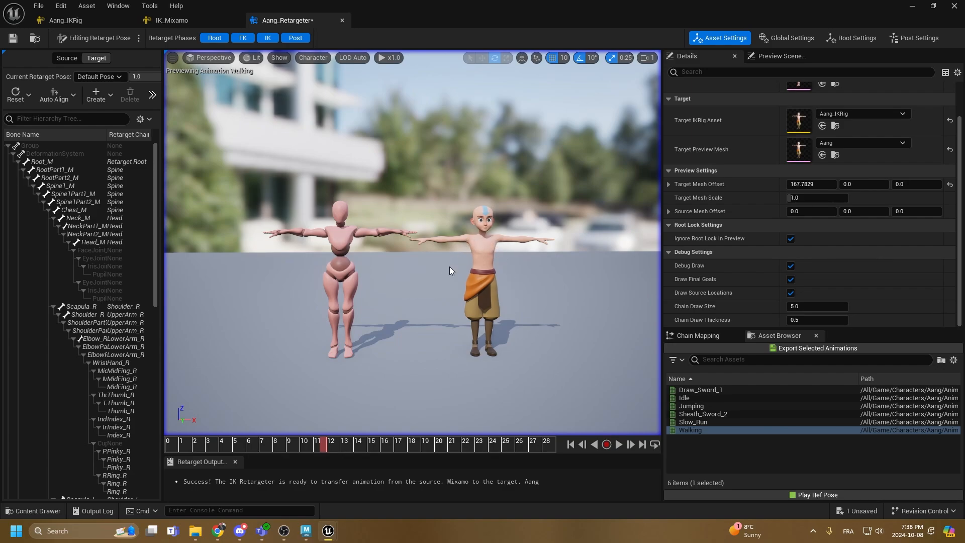
click(98, 39)
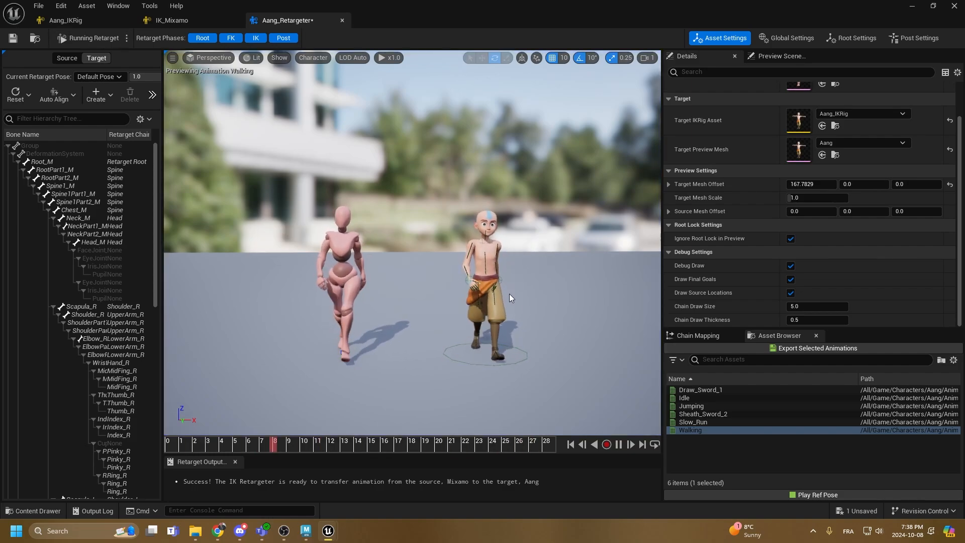
click(77, 57)
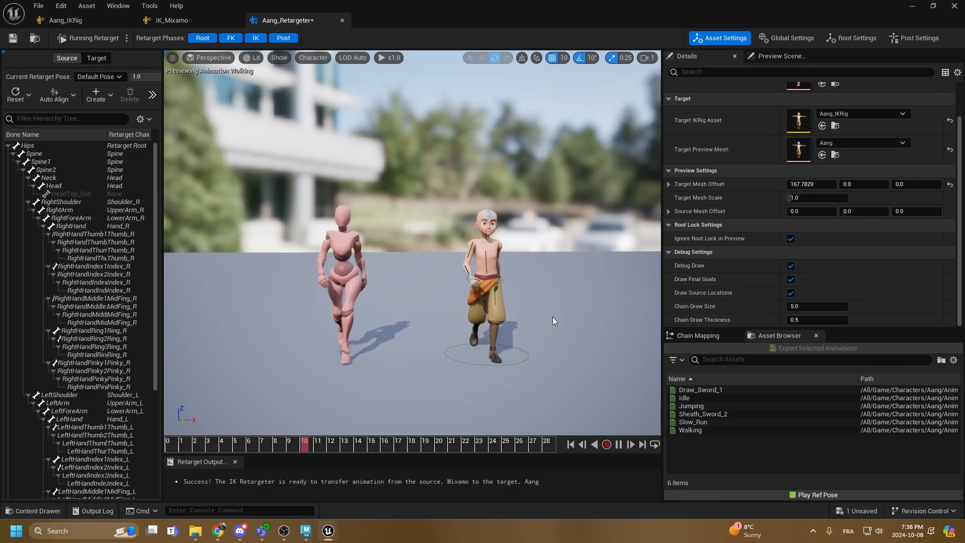
click(96, 58)
Enter retarget pose editing for the target and create a new retarget pose named Idle
click(87, 36)
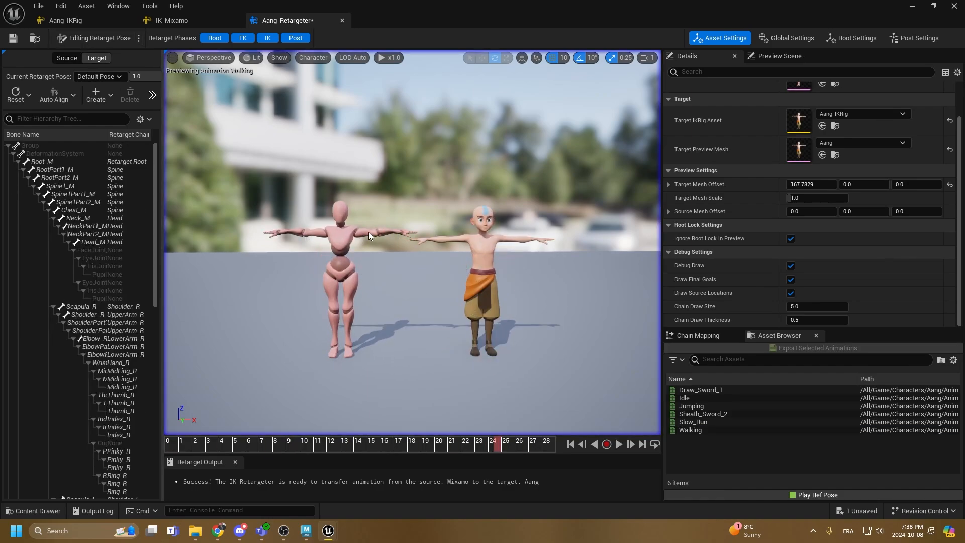
click(43, 173)
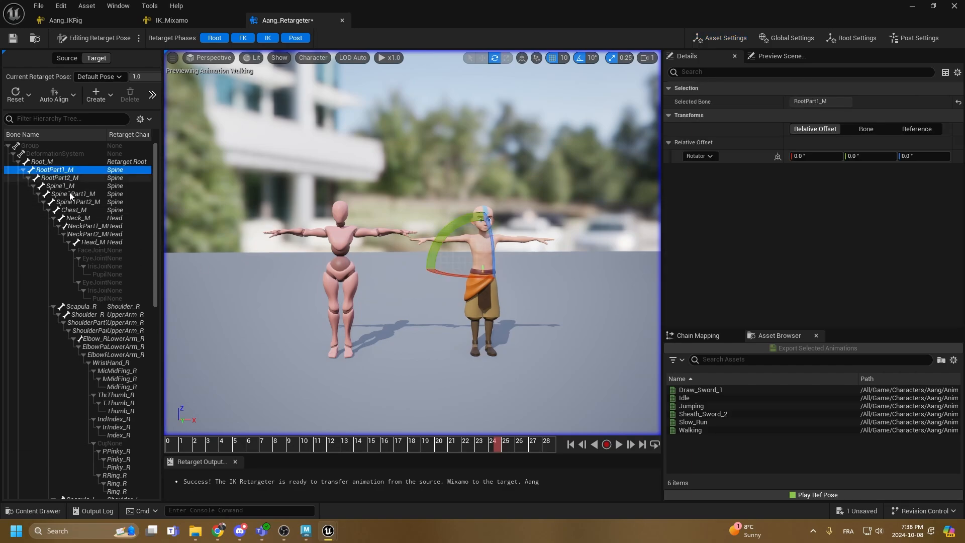
click(76, 202)
scroll(115, 322, down, 2)
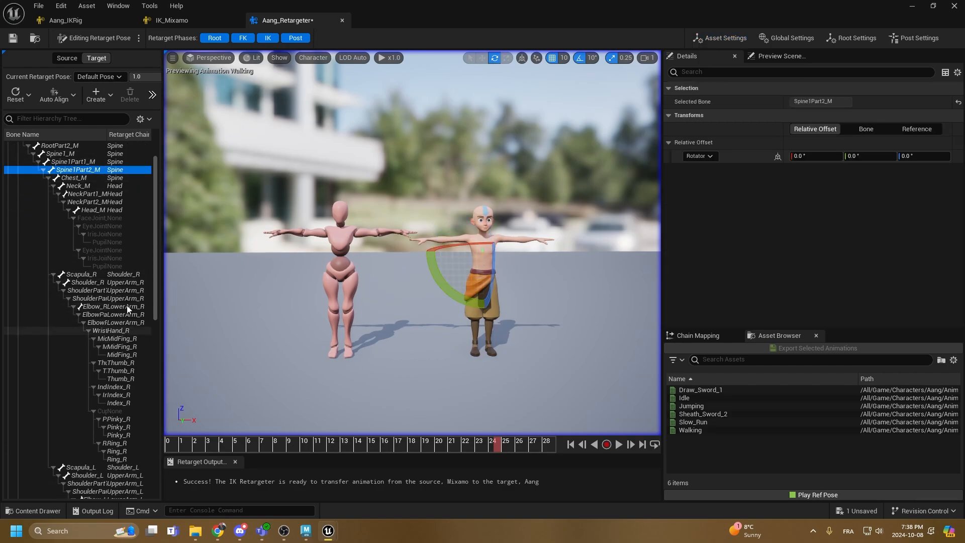
drag(163, 237, 258, 246)
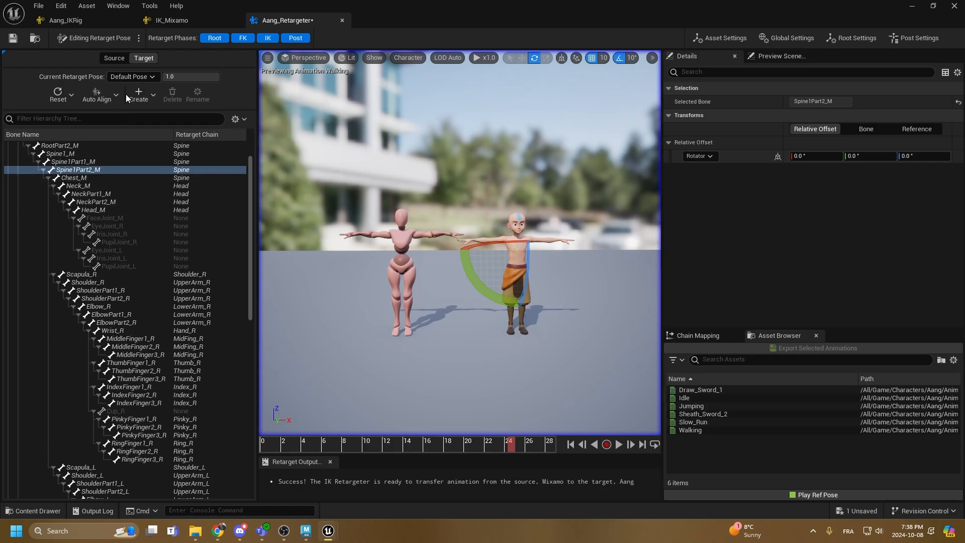
click(142, 95)
click(161, 127)
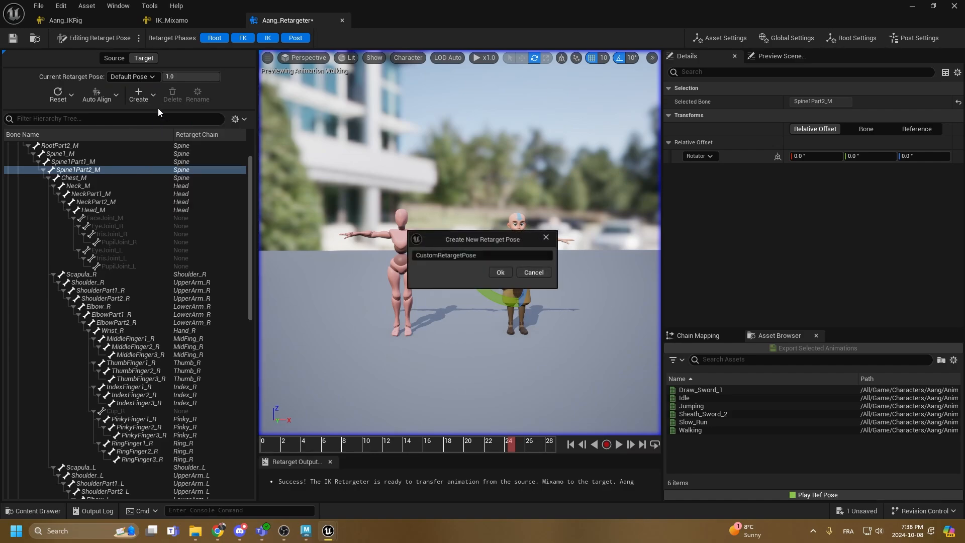
text(Idle)
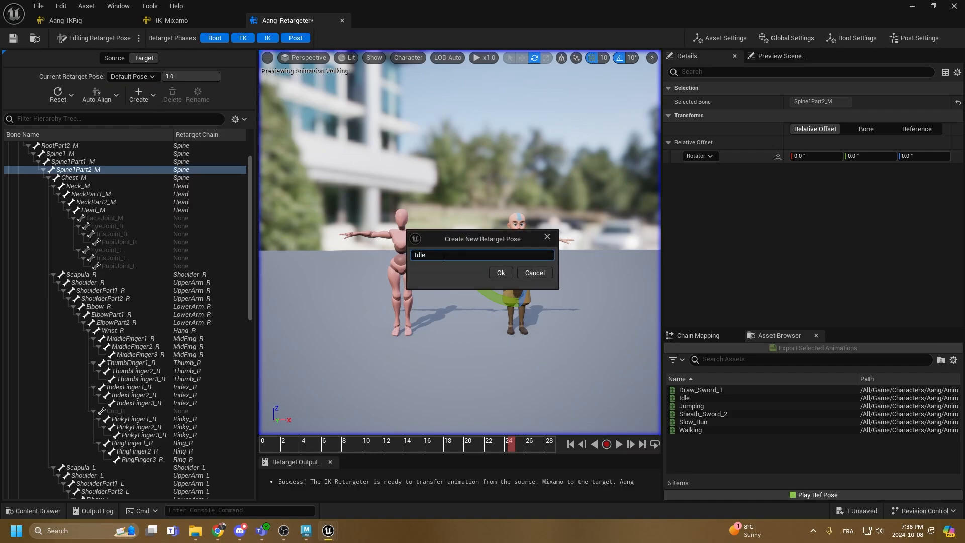
click(502, 272)
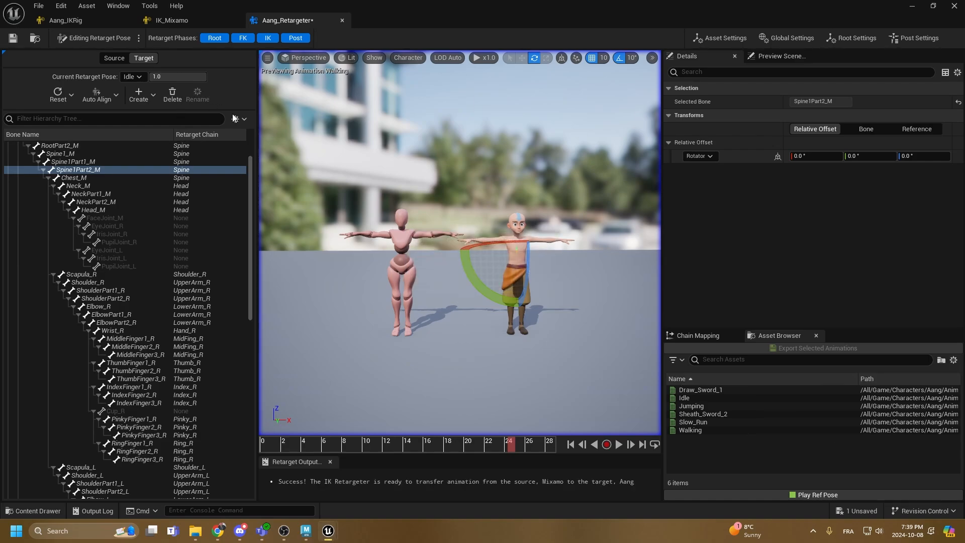
Frame Aang up close, preview the Idle animation on him and return to editing his Idle retarget pose
scroll(539, 261, up, 2)
key(w)
right_drag(539, 261, 576, 264)
key(d)
key(w)
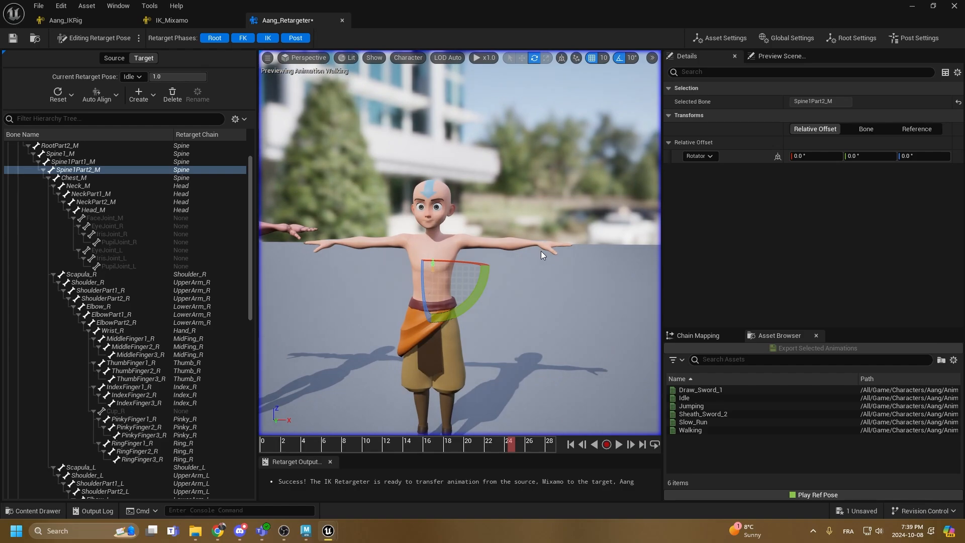
click(694, 397)
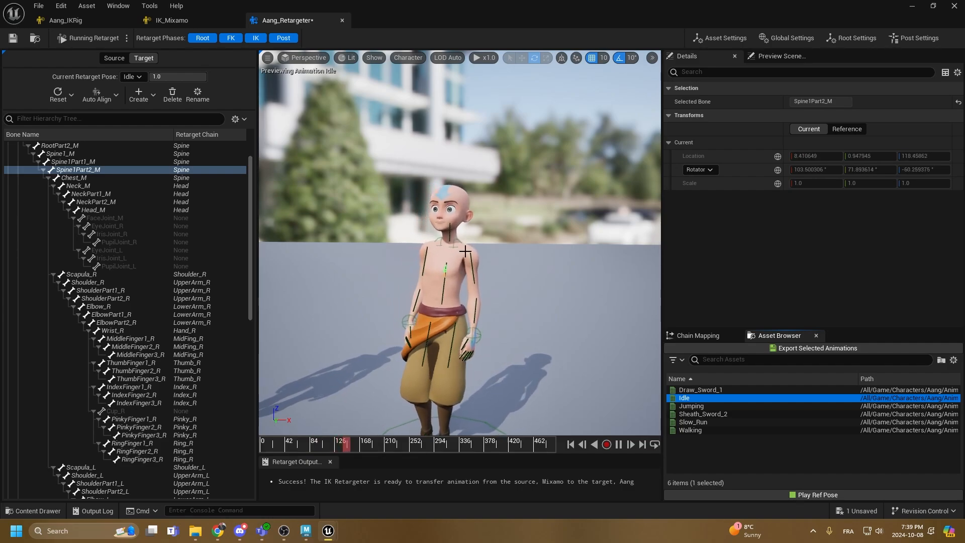
click(103, 38)
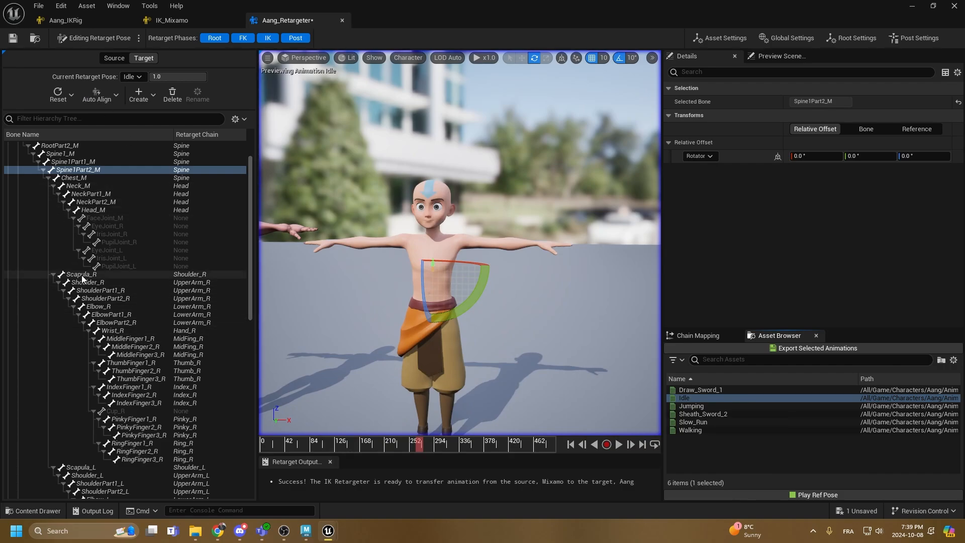
Rotate Aang's Shoulder_R and Shoulder_L bones by 10° in Y, check the Idle animation and resume pose editing
click(104, 282)
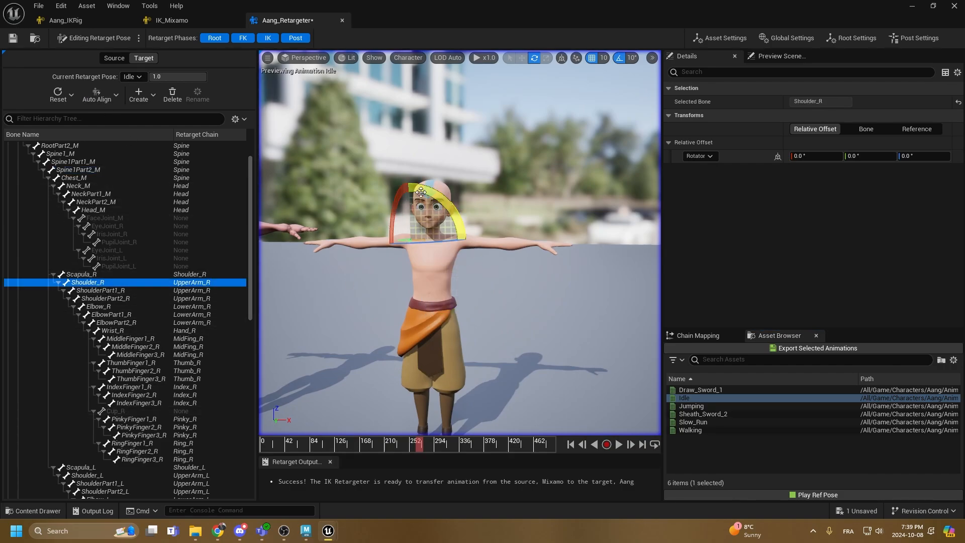
drag(425, 193, 498, 203)
click(95, 475)
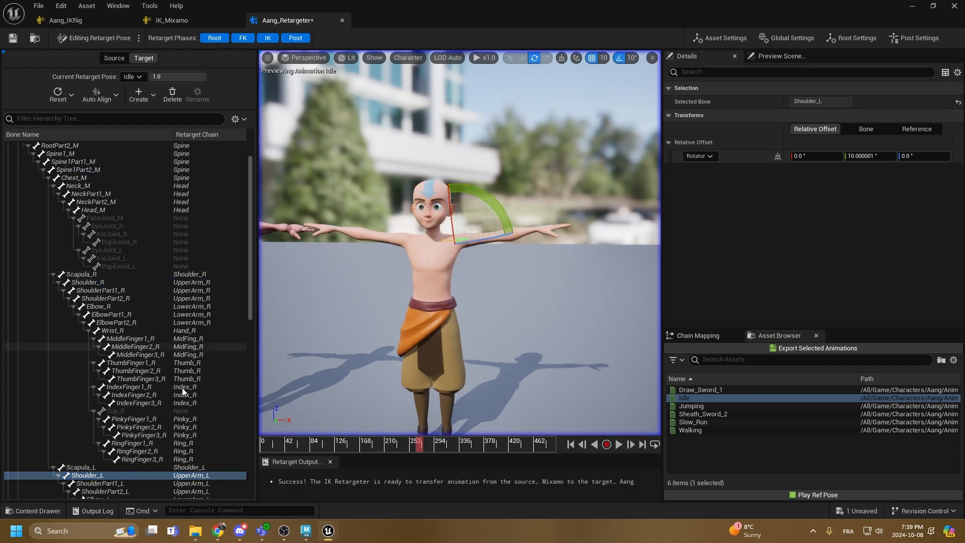
click(92, 468)
click(87, 274)
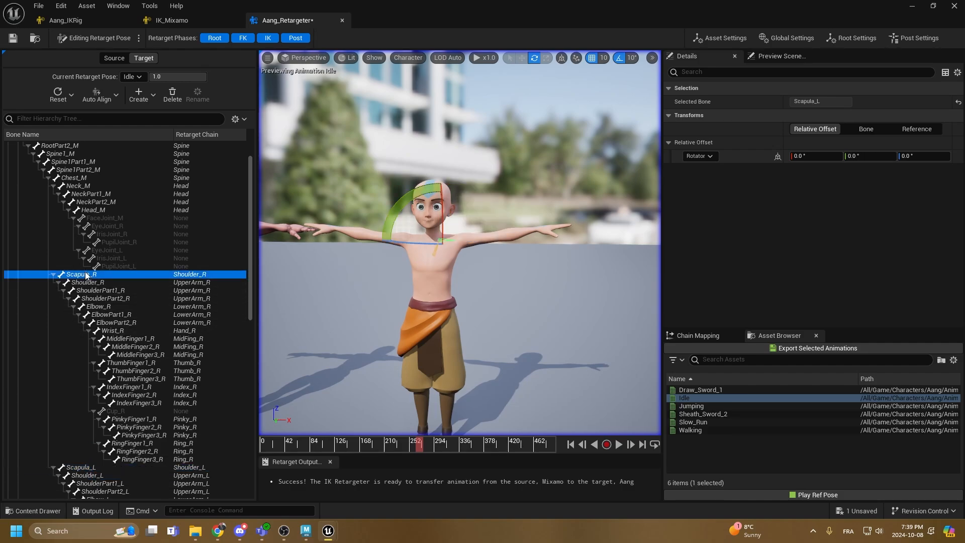
click(89, 283)
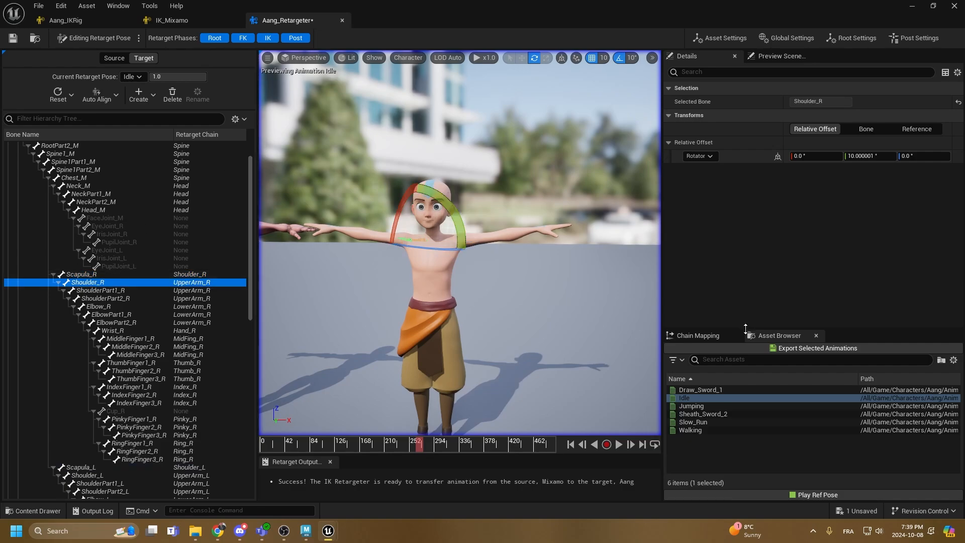
double_click(684, 399)
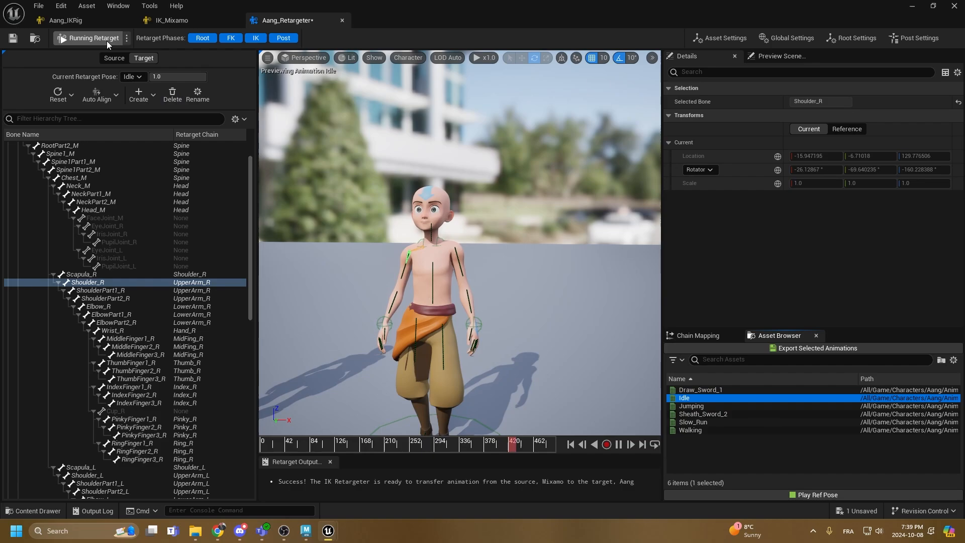
click(94, 39)
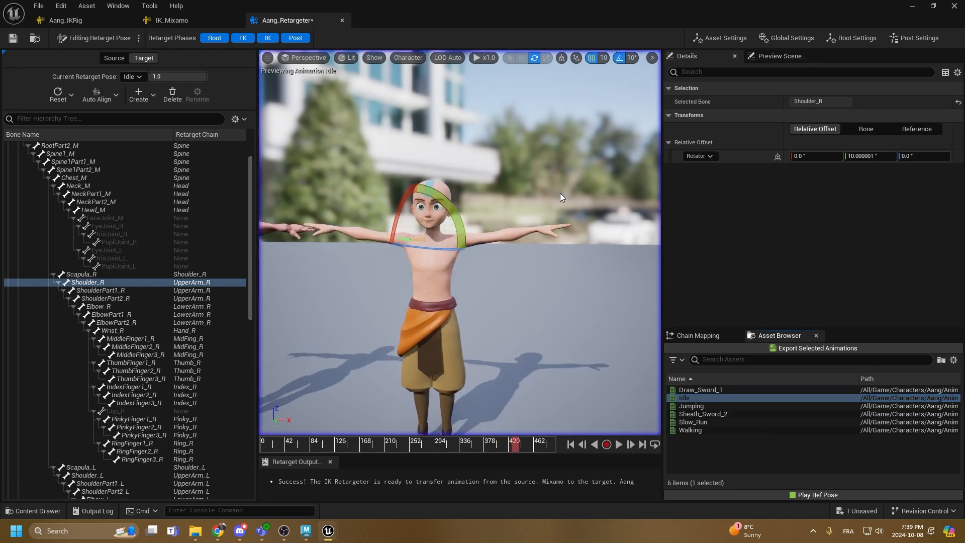
Turn off rotation snapping and set the Y rotation offset of Shoulder_R and Shoulder_L to 4°
click(619, 58)
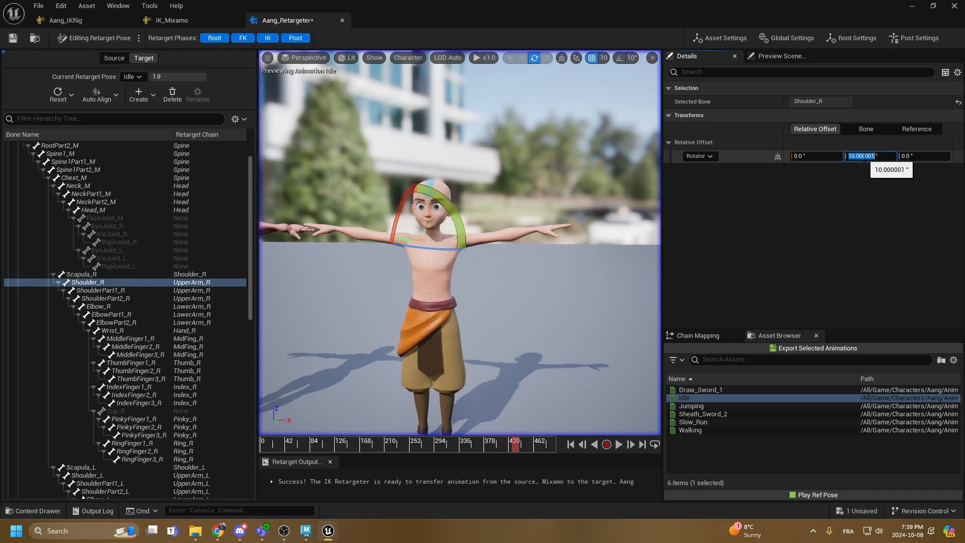
text(4)
key(Return)
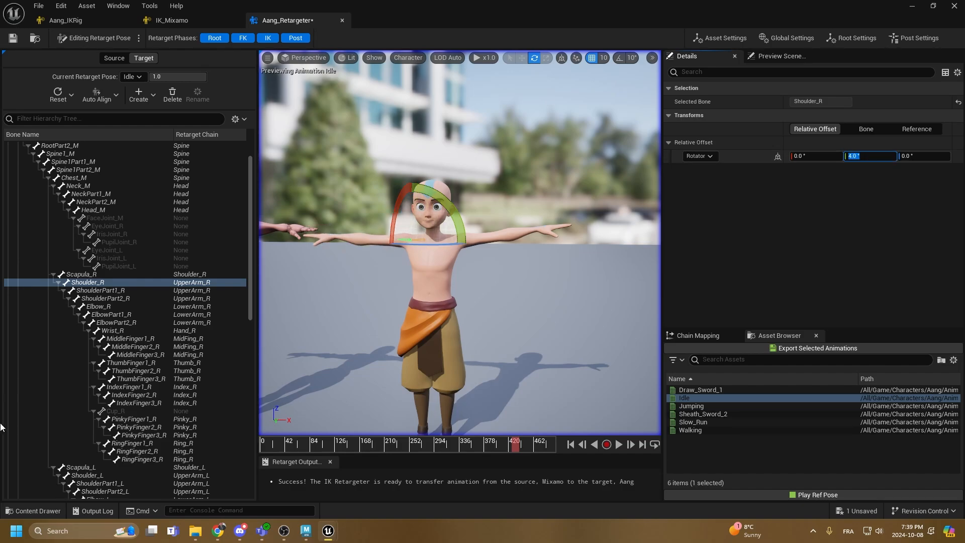
click(102, 474)
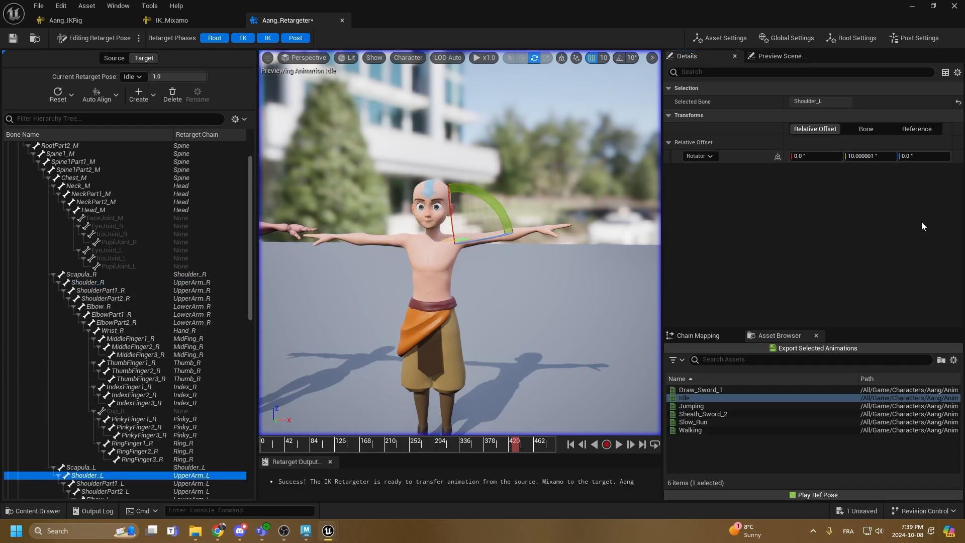
click(862, 155)
text(4)
key(Return)
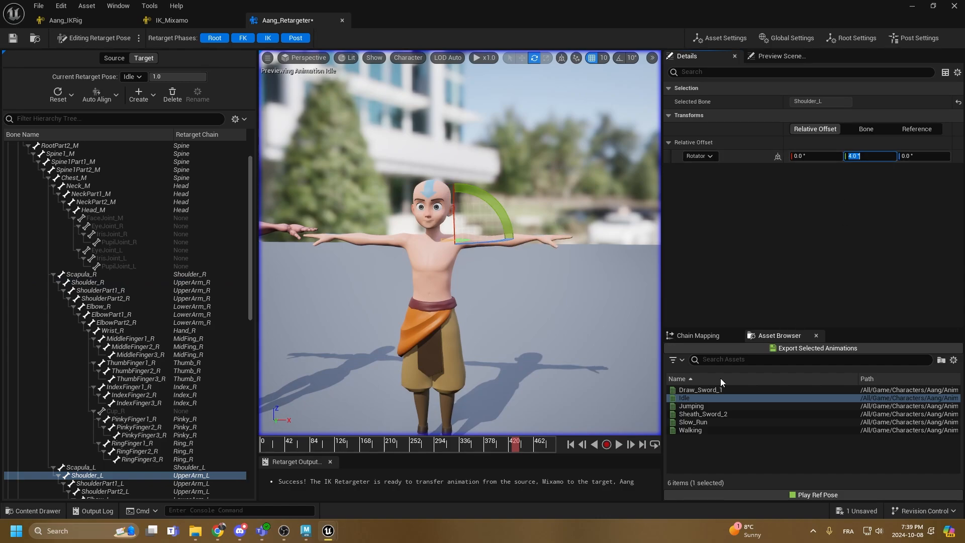
Preview the Idle animation and examine Aang's arms from several angles
click(687, 398)
double_click(687, 398)
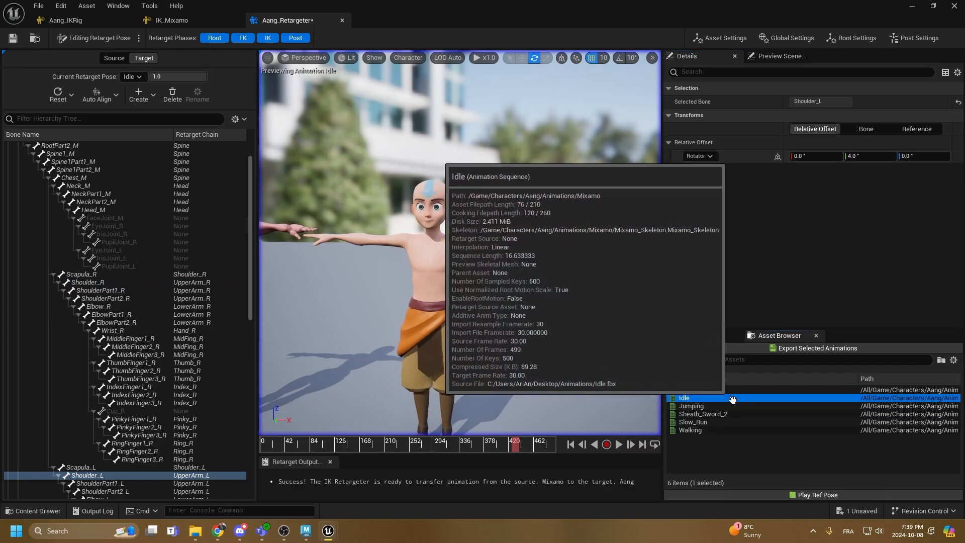
alt+drag(493, 281, 589, 307)
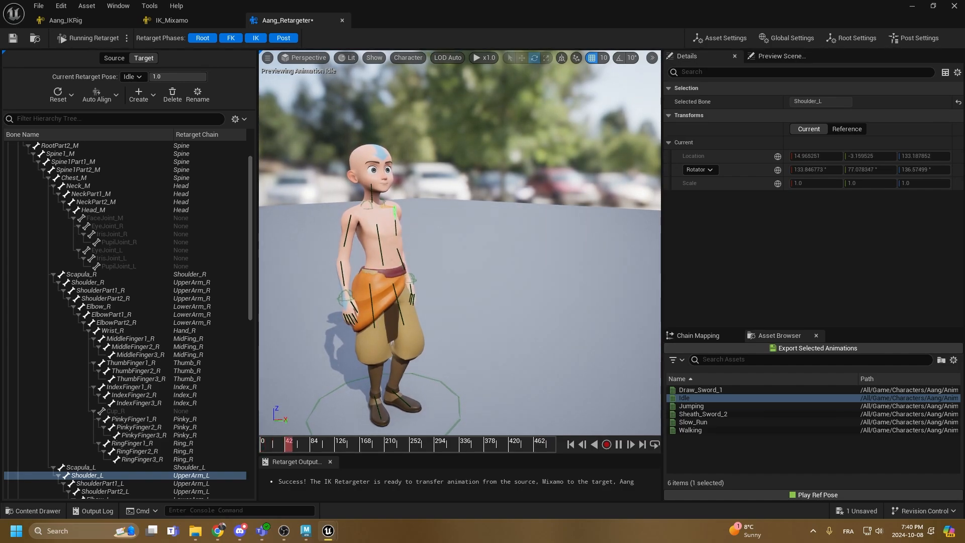
alt+drag(588, 307, 477, 296)
alt+middle_drag(477, 296, 377, 296)
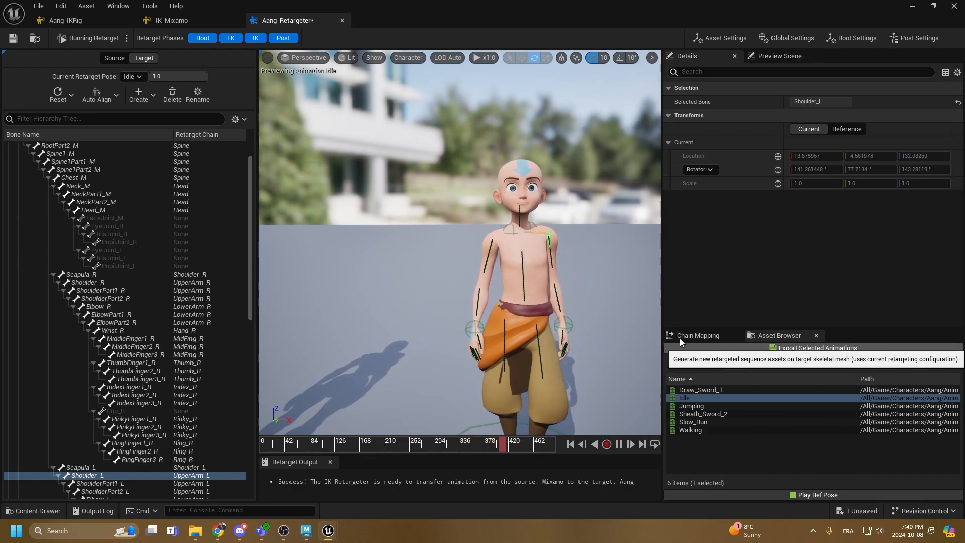
Return to retarget pose editing and set the Y rotation offset of Wrist_R and Wrist_L to 3°
click(105, 39)
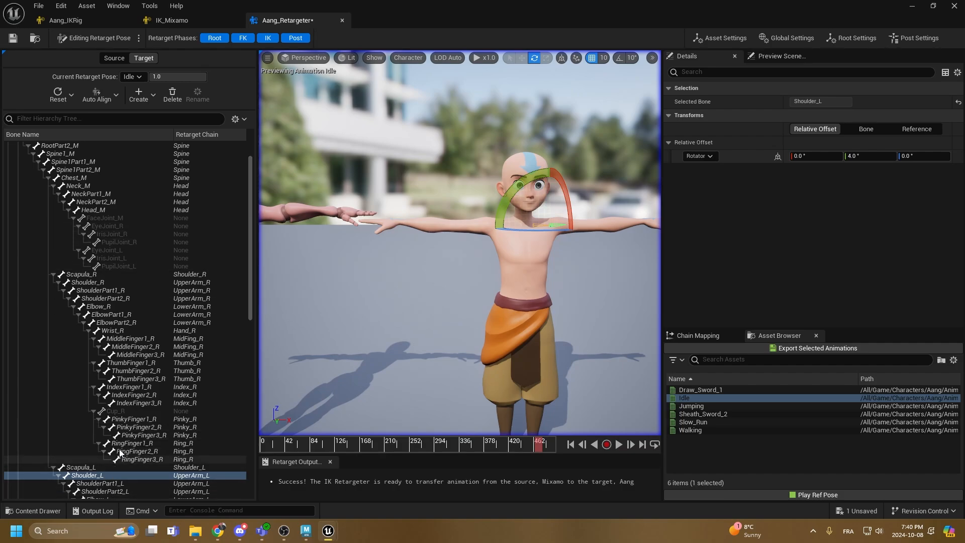
click(112, 331)
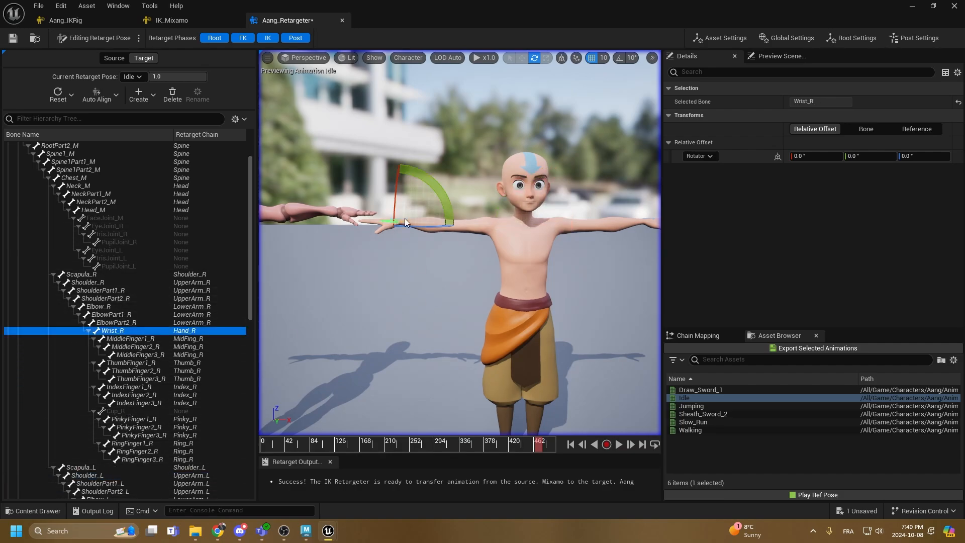
drag(423, 175, 425, 181)
click(867, 156)
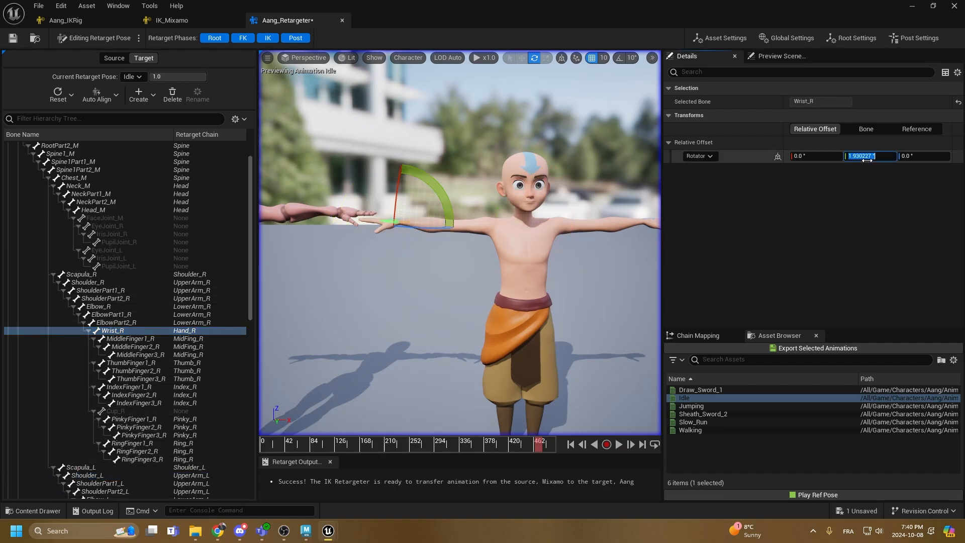
text(3)
key(Return)
scroll(132, 383, down, 9)
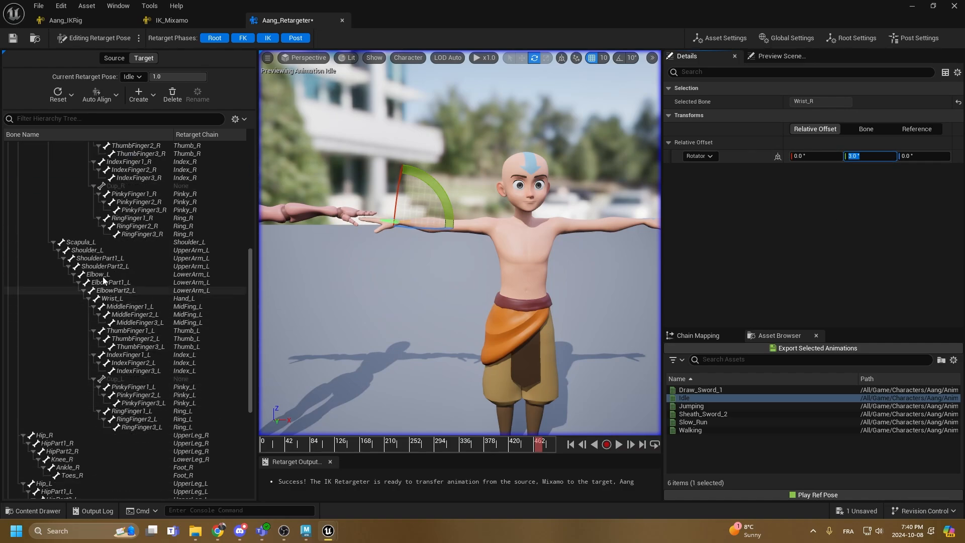
click(113, 300)
click(857, 157)
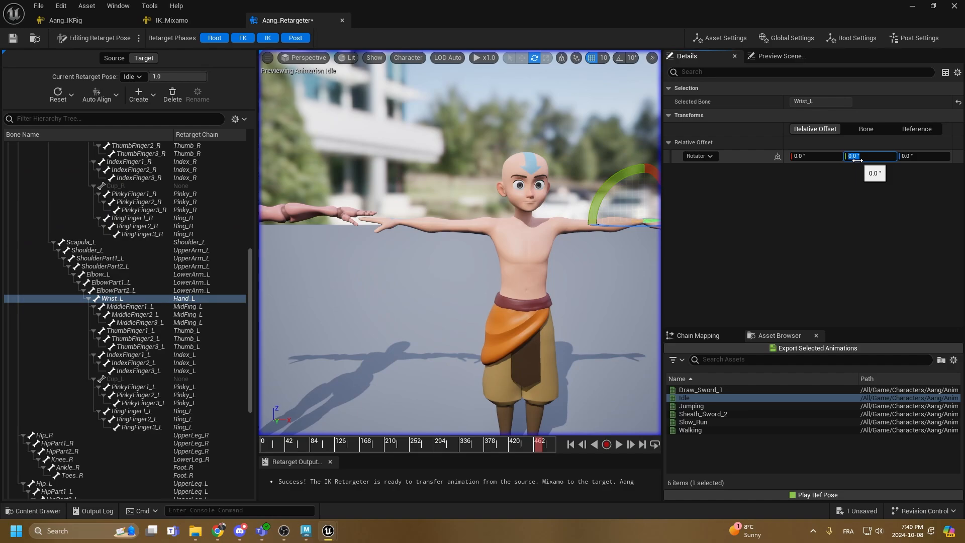
click(737, 417)
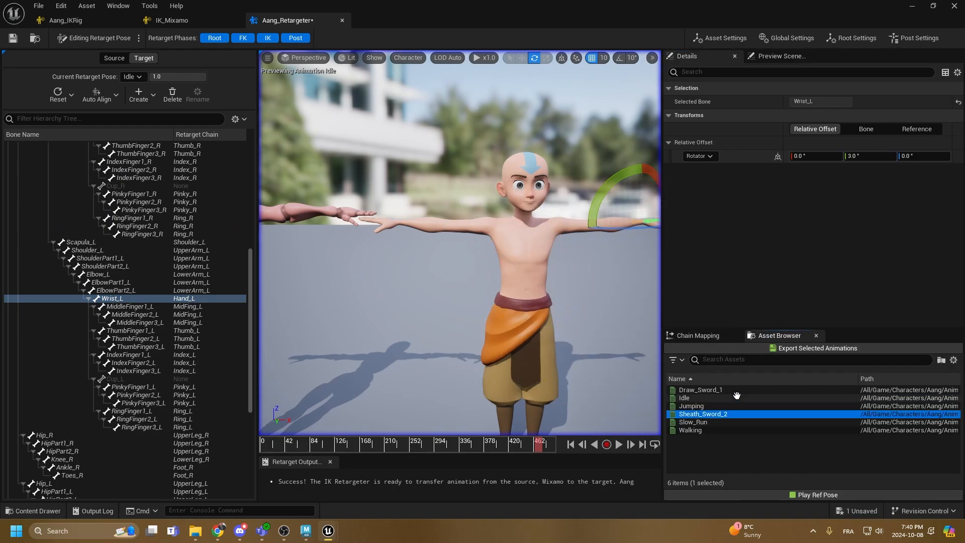
Play the Idle animation on both characters and compare Aang's arms and hands with the source
double_click(736, 397)
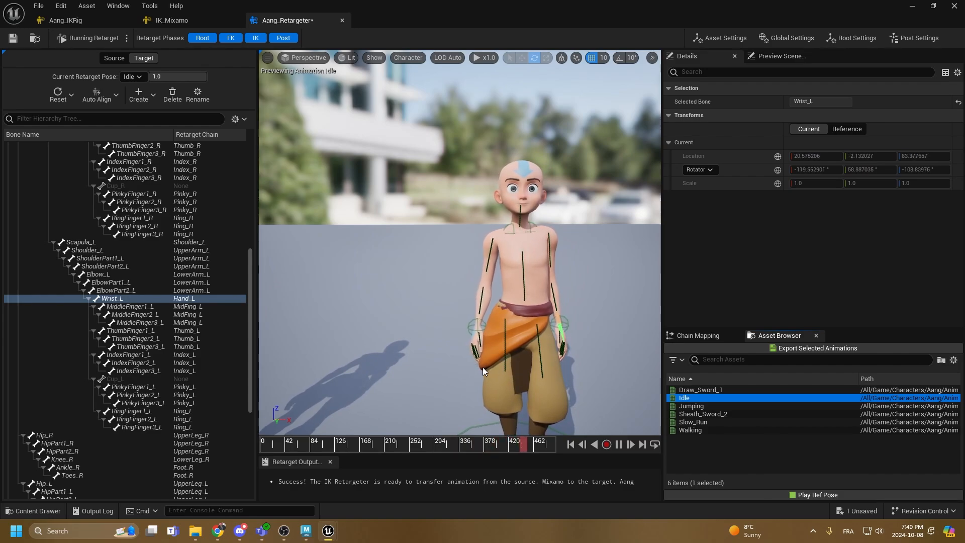
scroll(512, 351, down, 3)
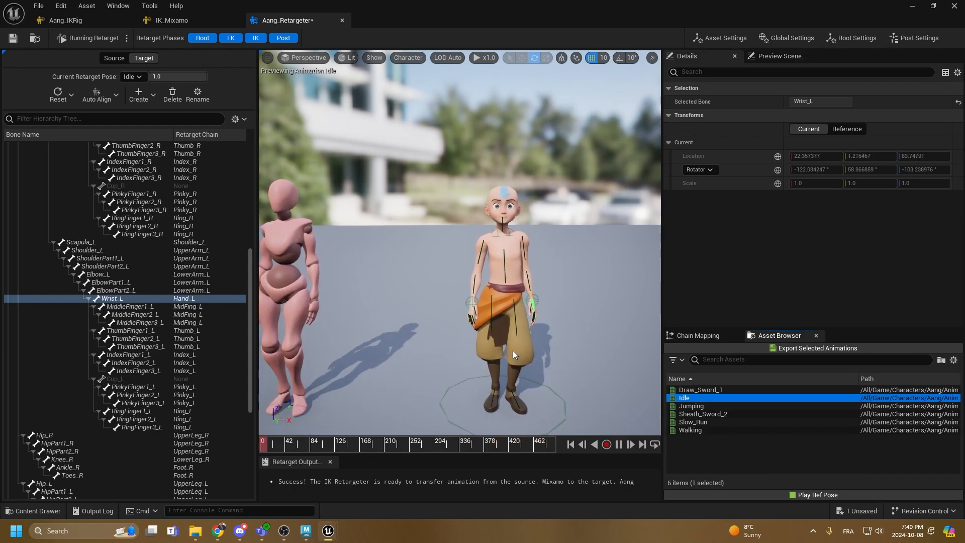
scroll(513, 354, up, 2)
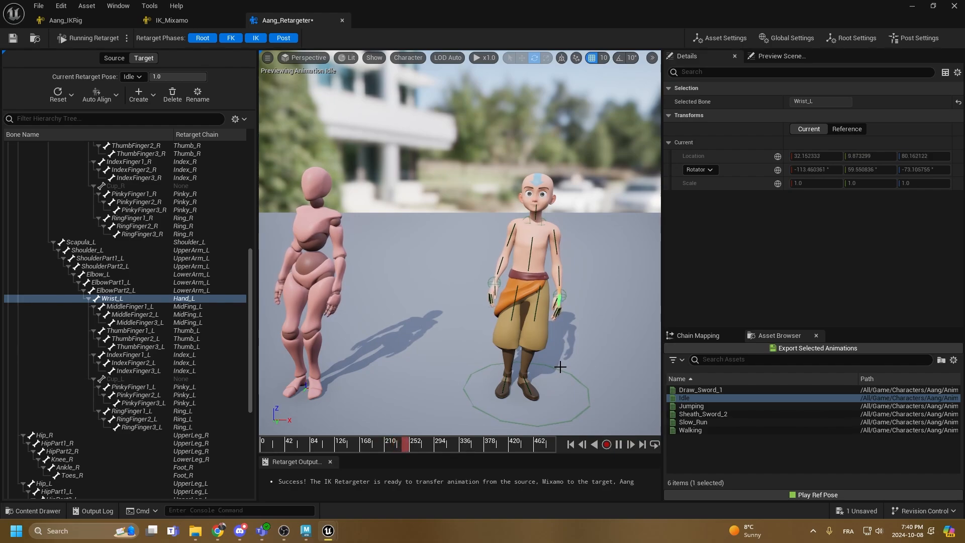
right_drag(476, 284, 525, 282)
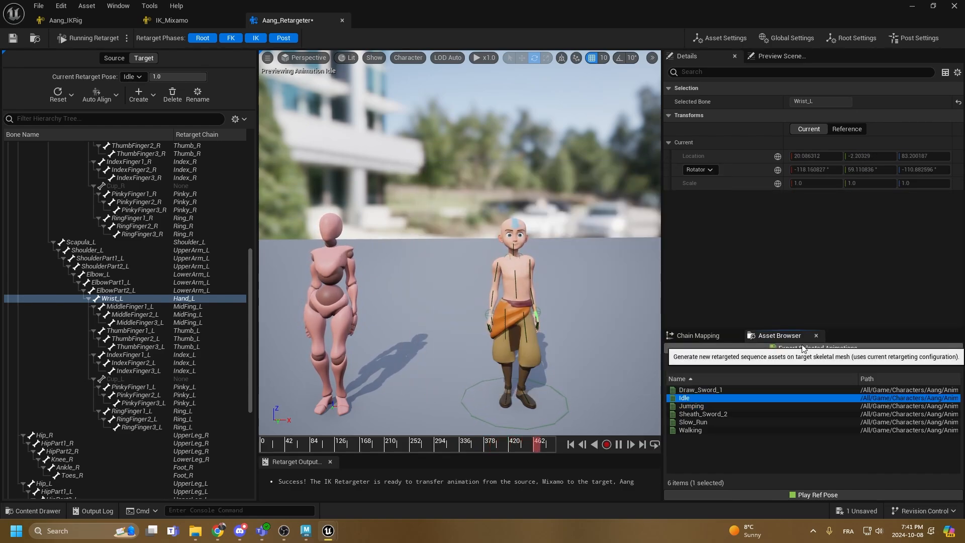
Set up an export of the Idle animation to Content/Characters/Aang/Animations with the suffix _Aang
click(810, 349)
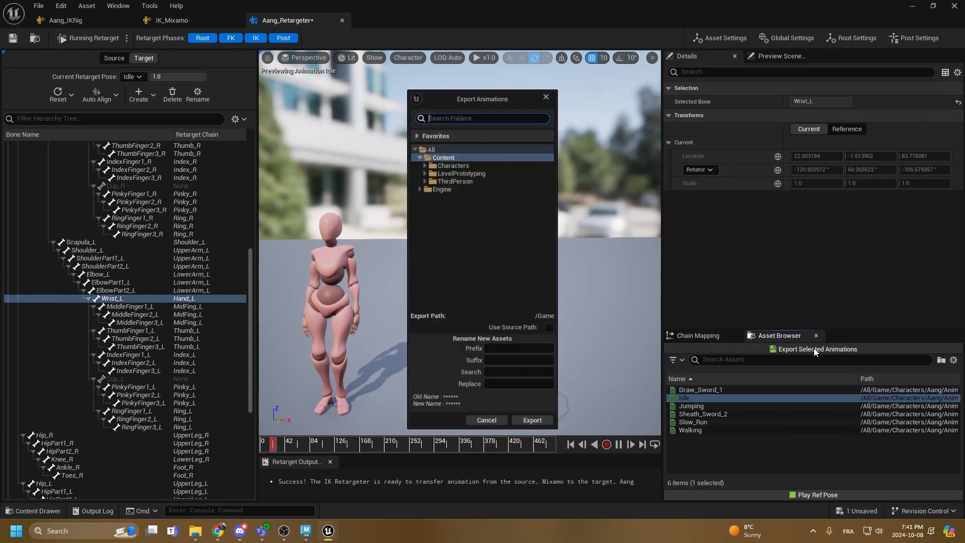
drag(493, 96, 676, 123)
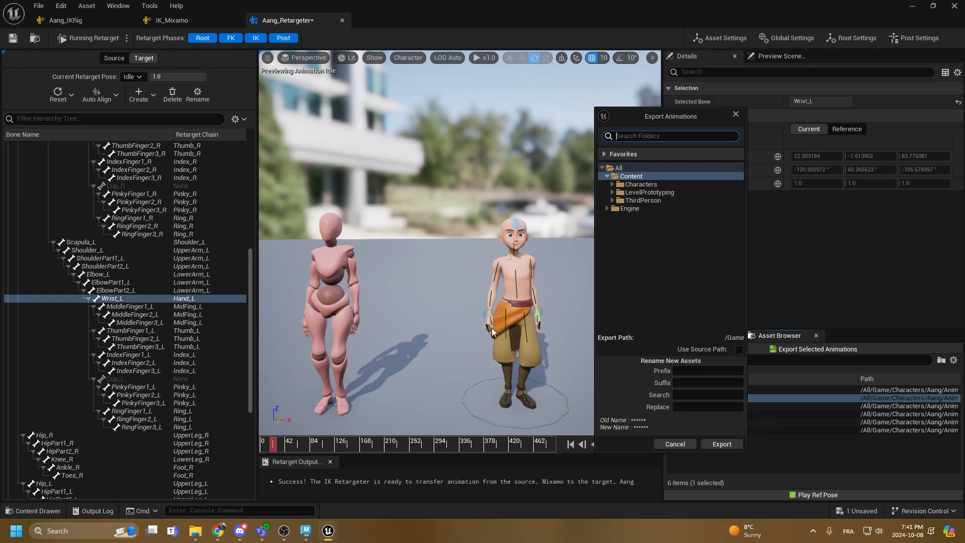
drag(677, 130, 644, 134)
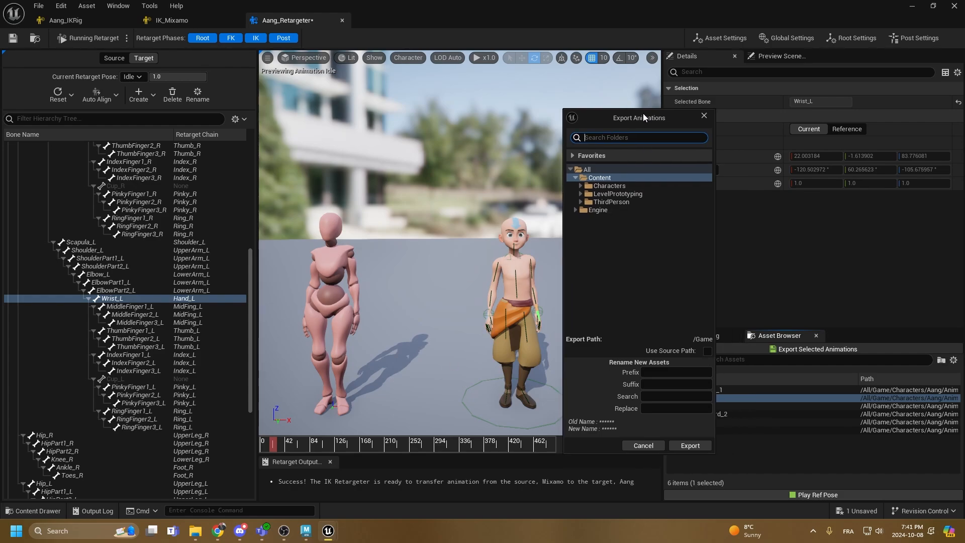
click(578, 190)
click(583, 198)
click(616, 205)
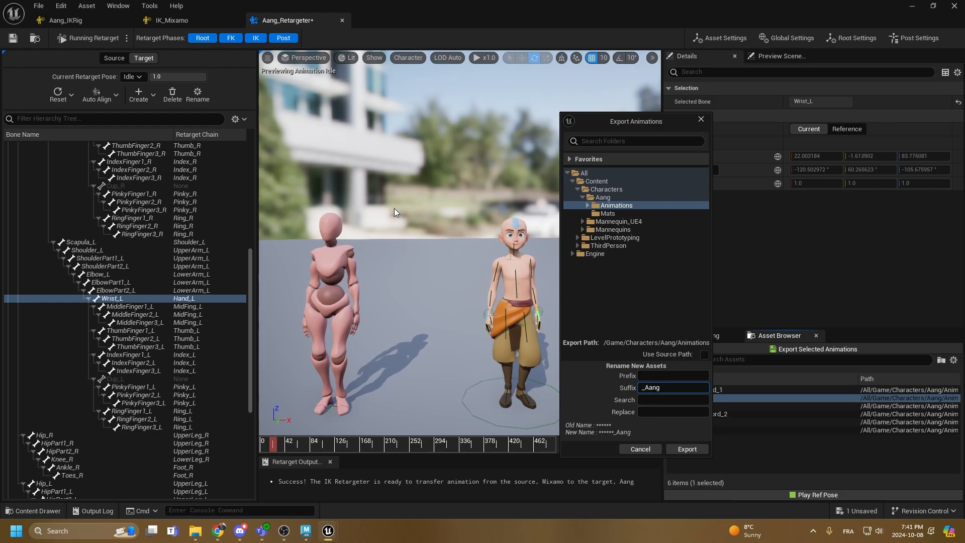
Export the retargeted Idle animation with Include Referenced Assets enabled and Overwrite Existing Files disabled
click(687, 450)
drag(441, 206, 707, 184)
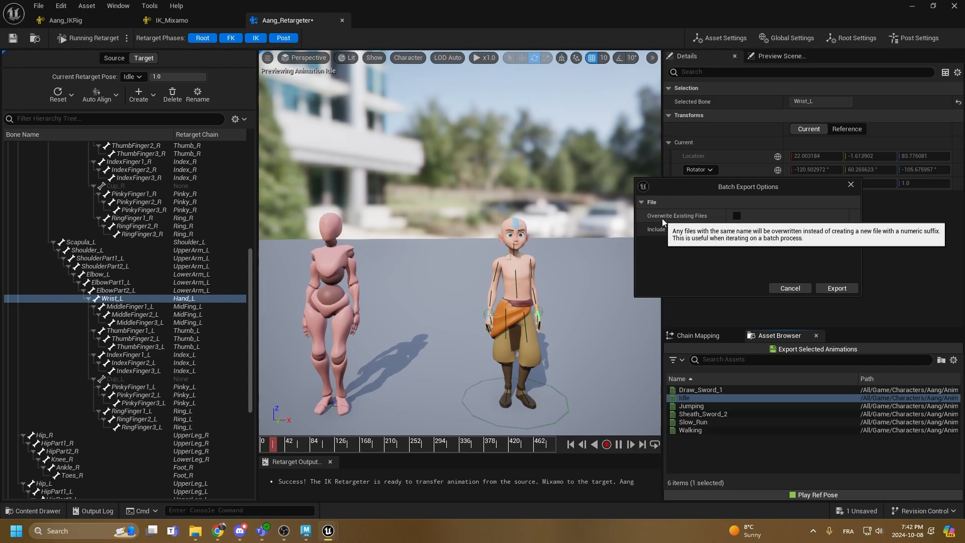
click(738, 229)
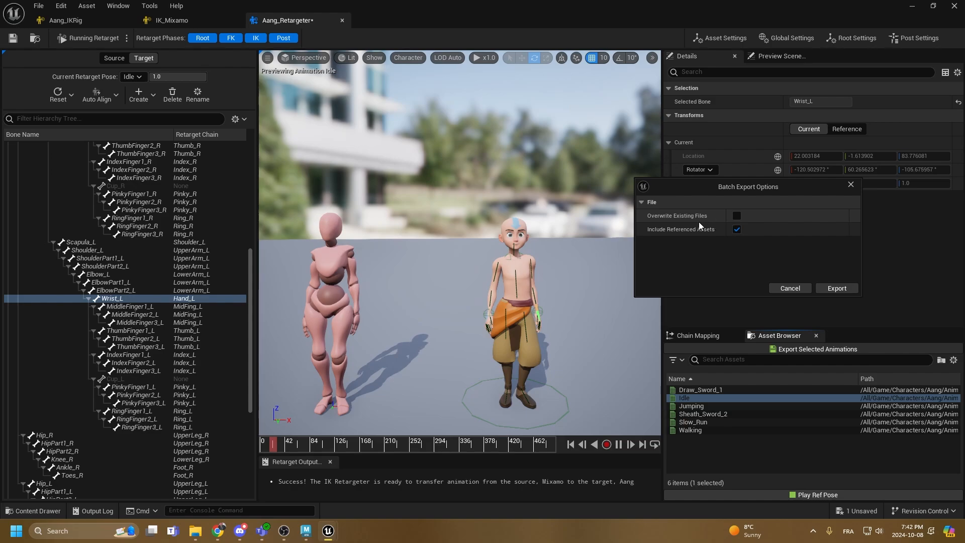
click(831, 290)
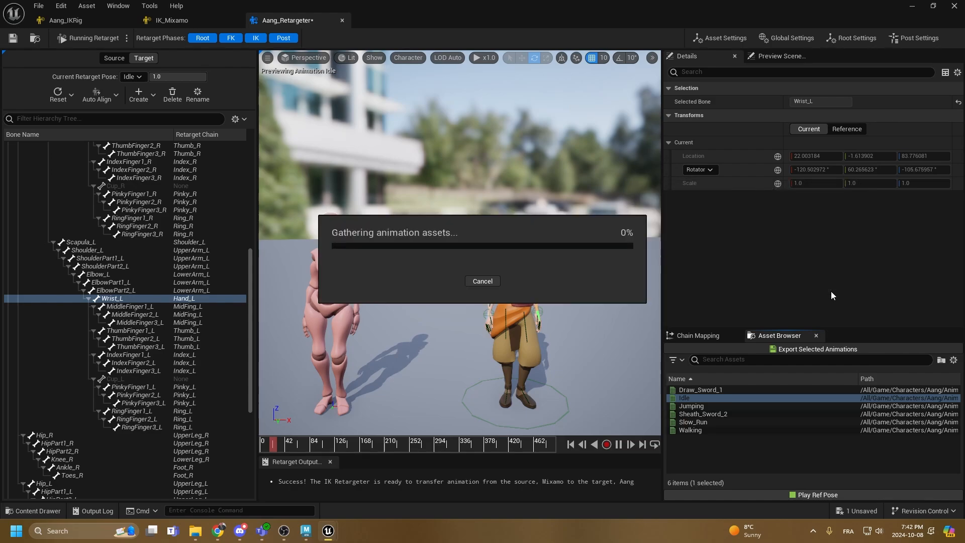
Move the retargeter window aside and inspect the exported Idle_Aang animation in Aang's Animations folder
drag(833, 4, 964, 109)
click(431, 431)
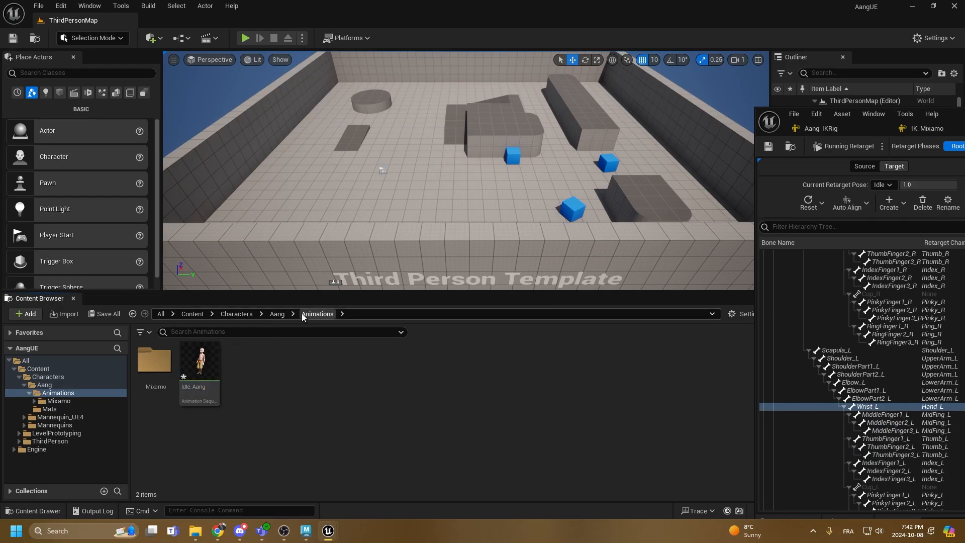
mouse_move(212, 372)
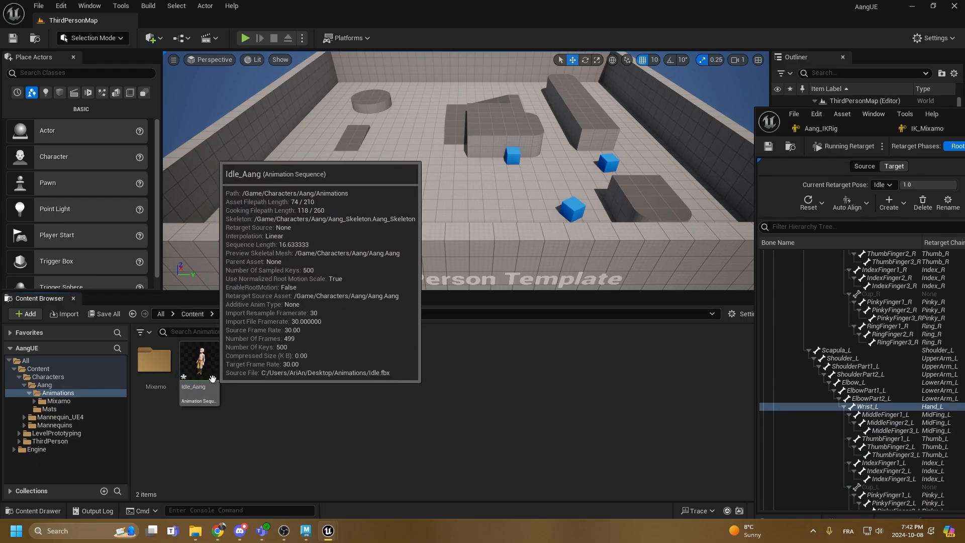
Return to the Aang_Retargeter window and preview the Jumping and Walking animations on both characters
drag(964, 130, 588, 1)
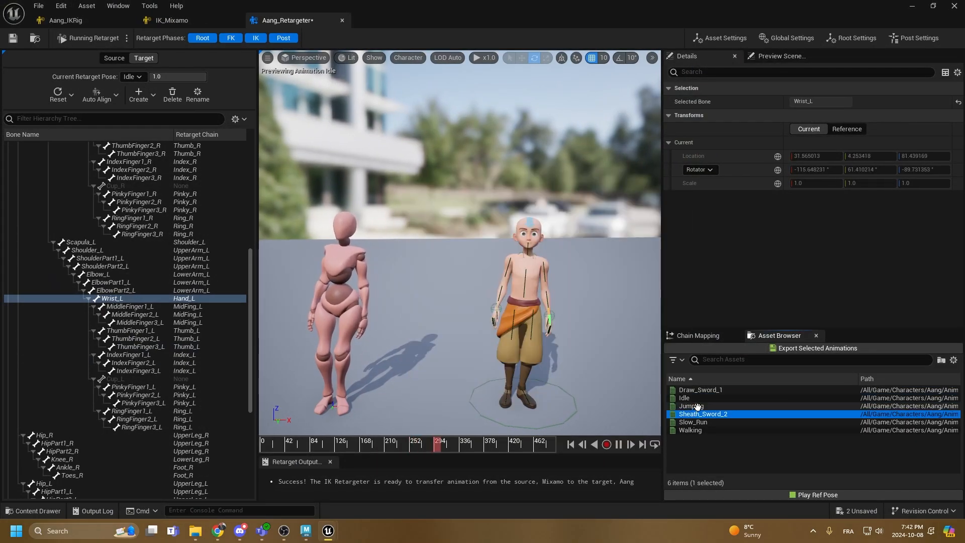
click(694, 406)
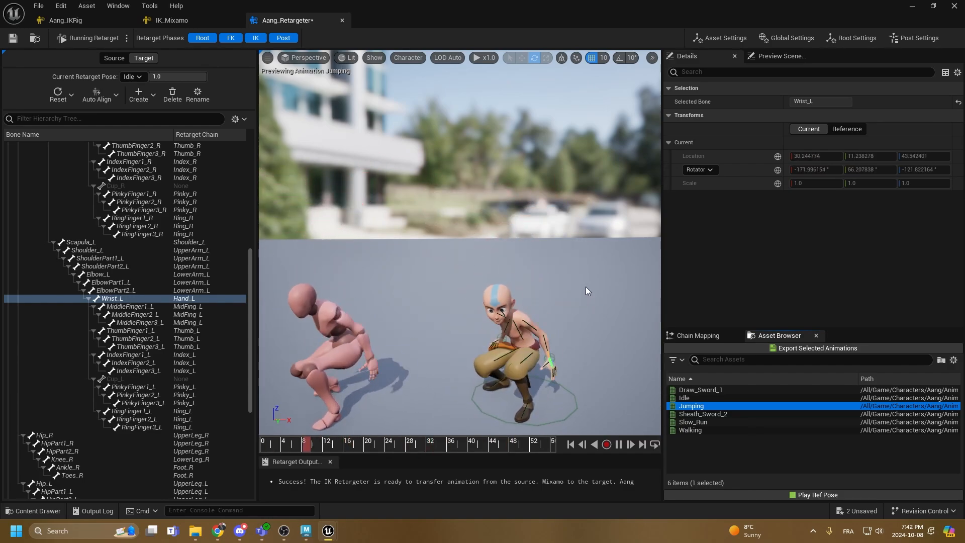
click(699, 431)
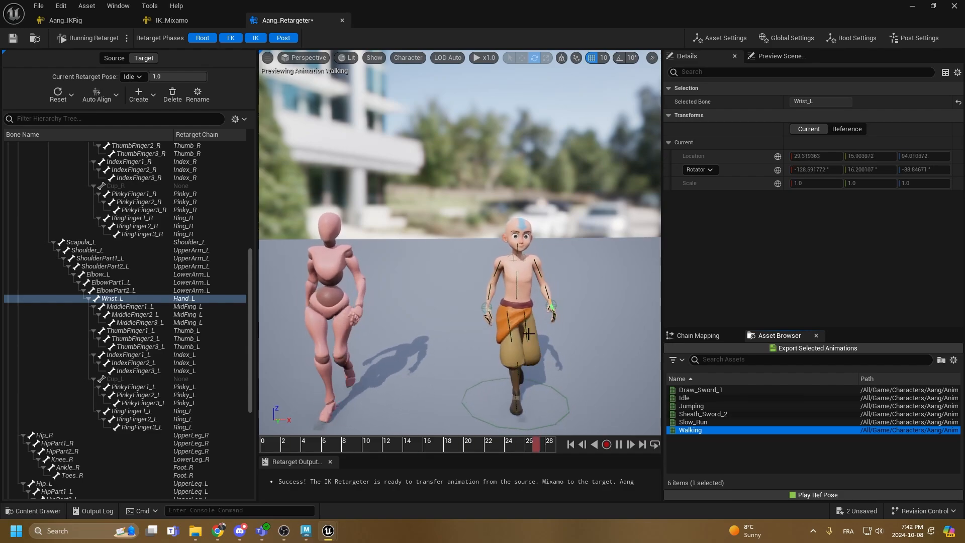
Compare the Walking animation on Aang using the Default Pose and the Idle retarget pose, ending on Idle
click(133, 79)
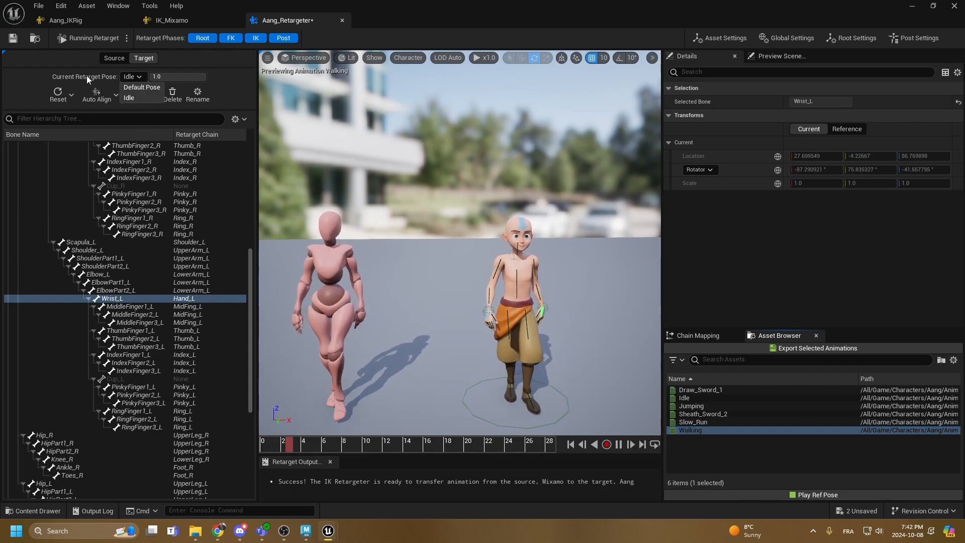
click(134, 88)
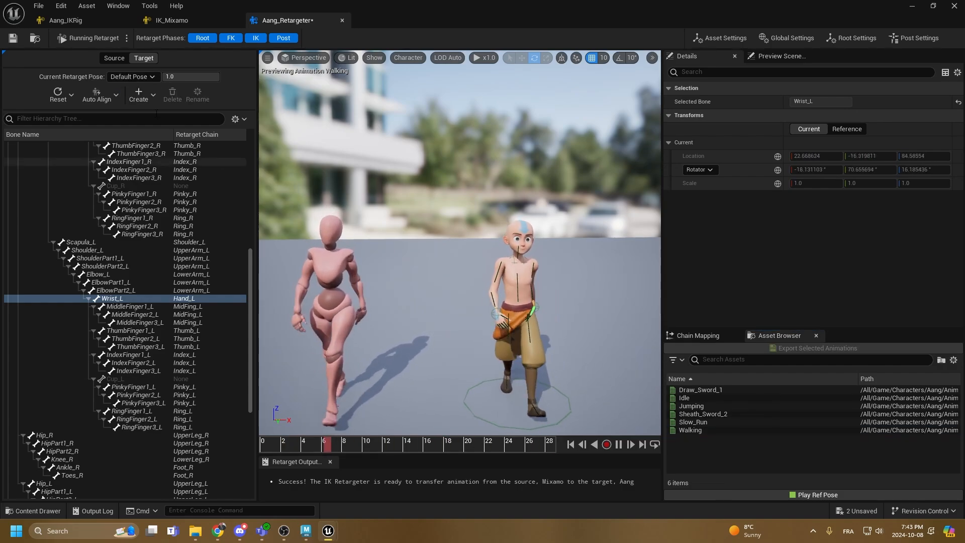
click(133, 77)
click(137, 97)
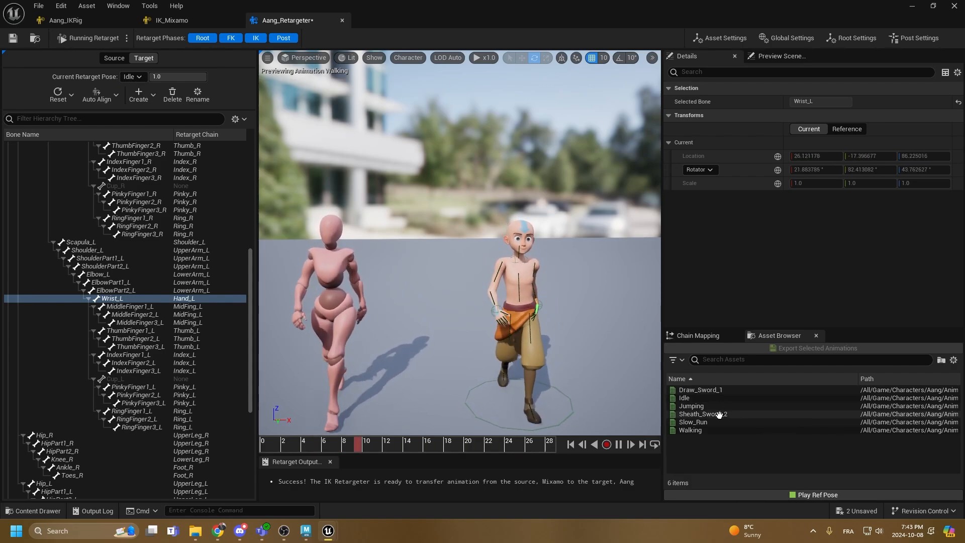
click(704, 430)
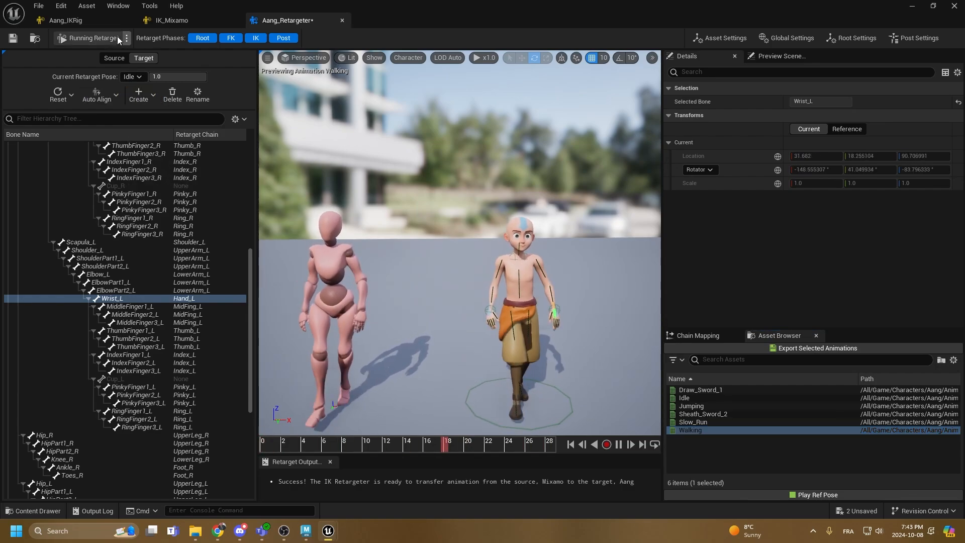
Switch to retarget pose editing and create a new target retarget pose named Walk
click(83, 37)
click(151, 97)
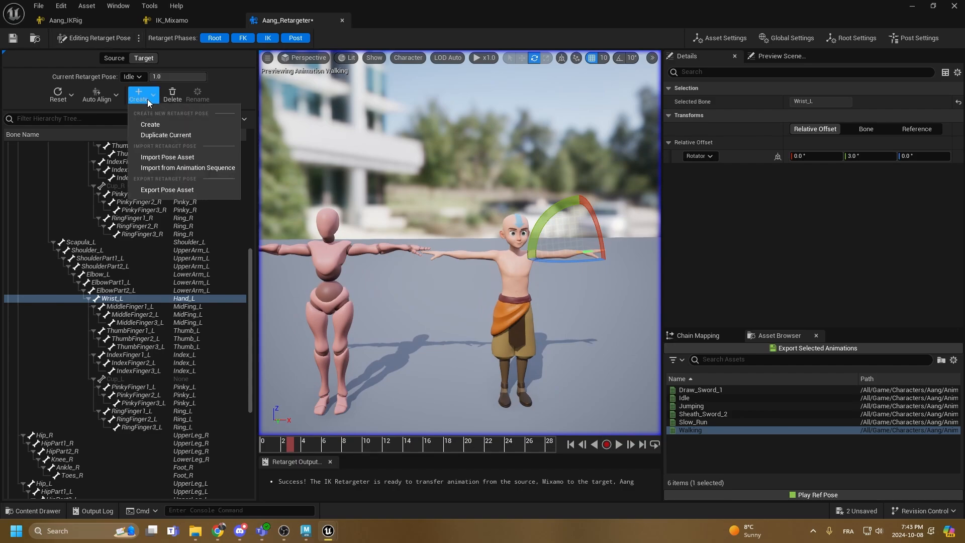
click(145, 124)
key(ctrl+a)
text(Walk)
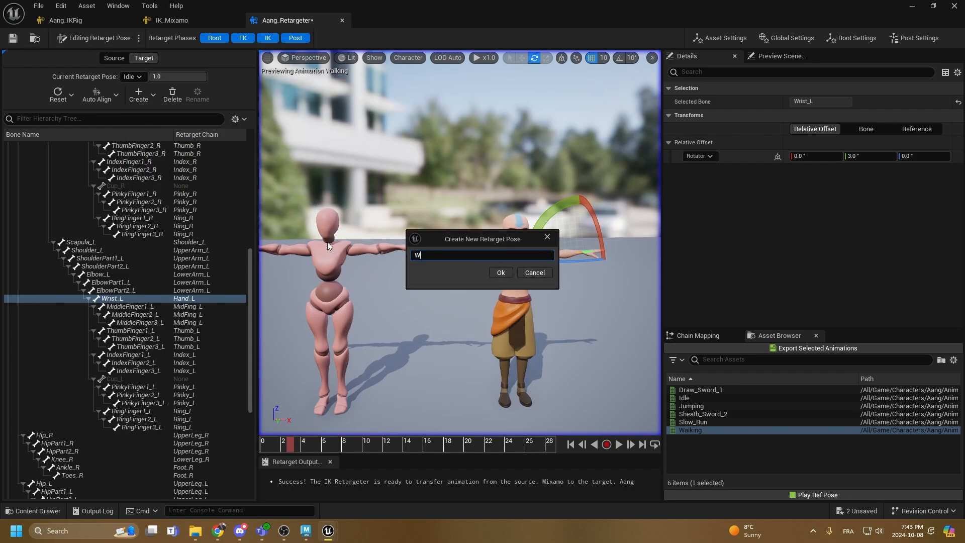
click(499, 273)
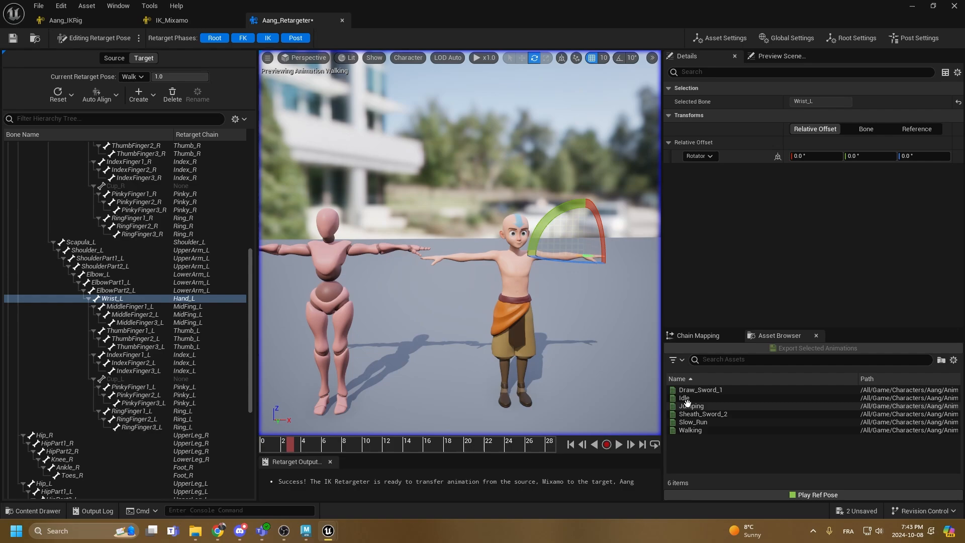
Preview the Walking animation with the Walk pose and check the exported Idle_Aang asset in Aang's Animations folder
click(709, 430)
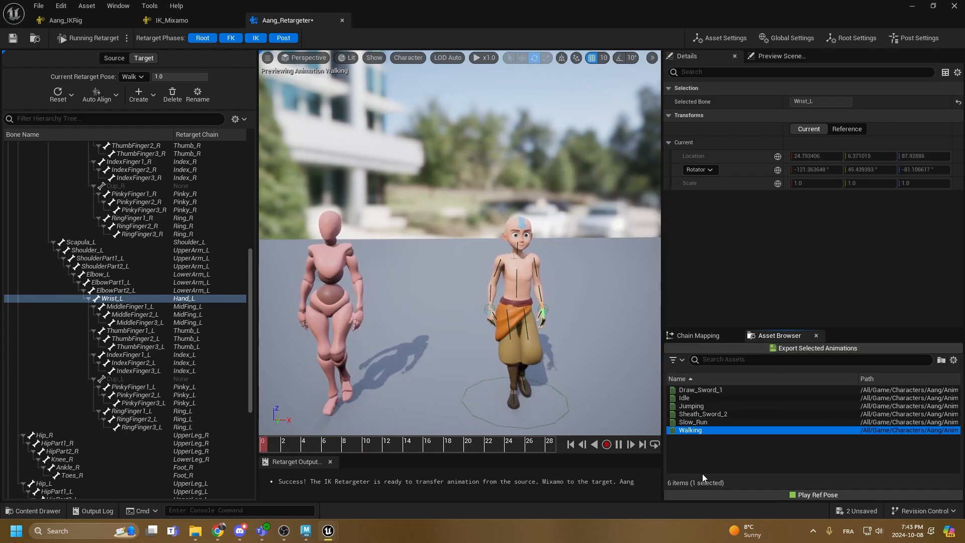
click(707, 461)
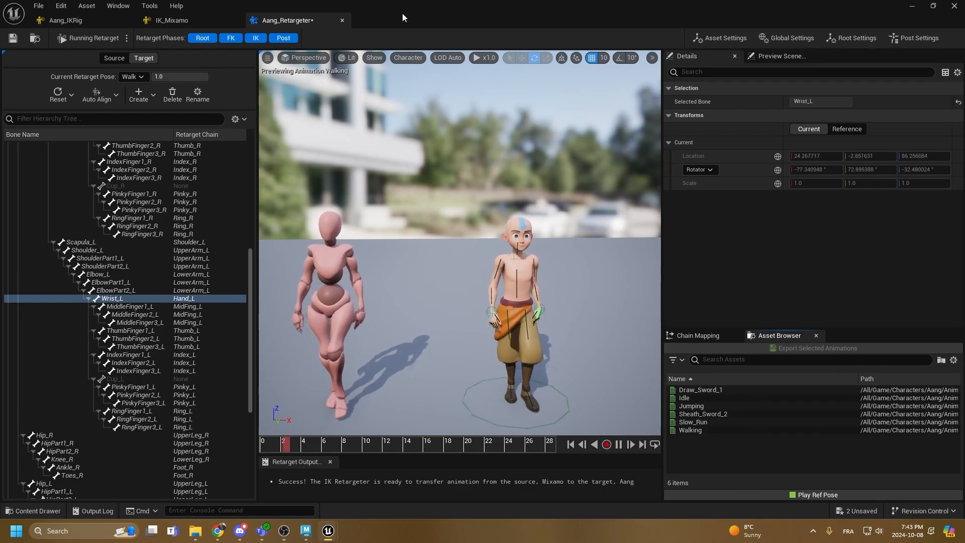
drag(402, 13, 414, 471)
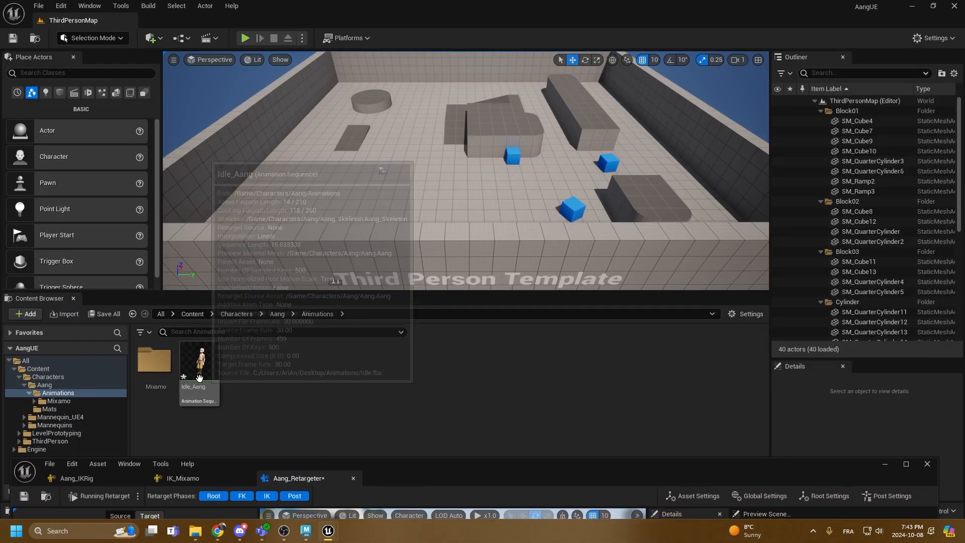
double_click(572, 472)
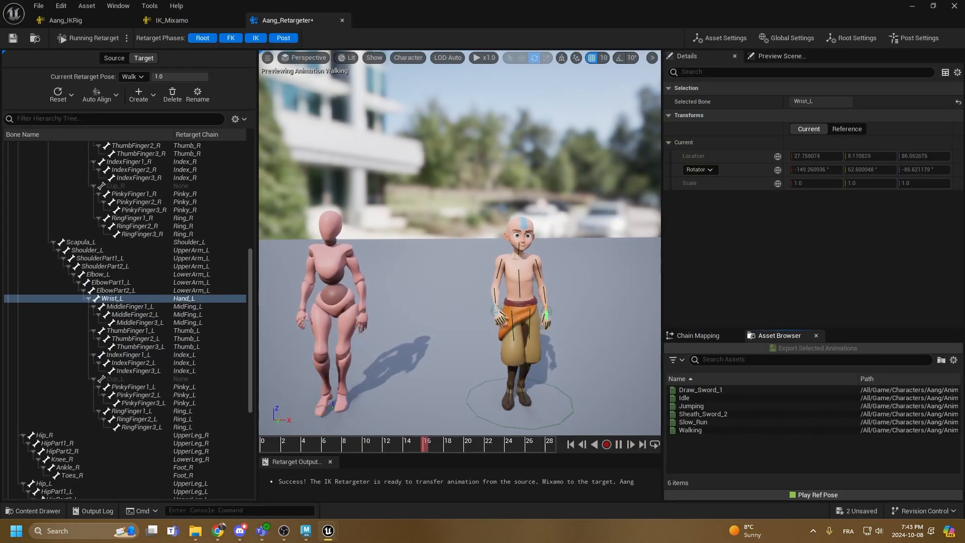